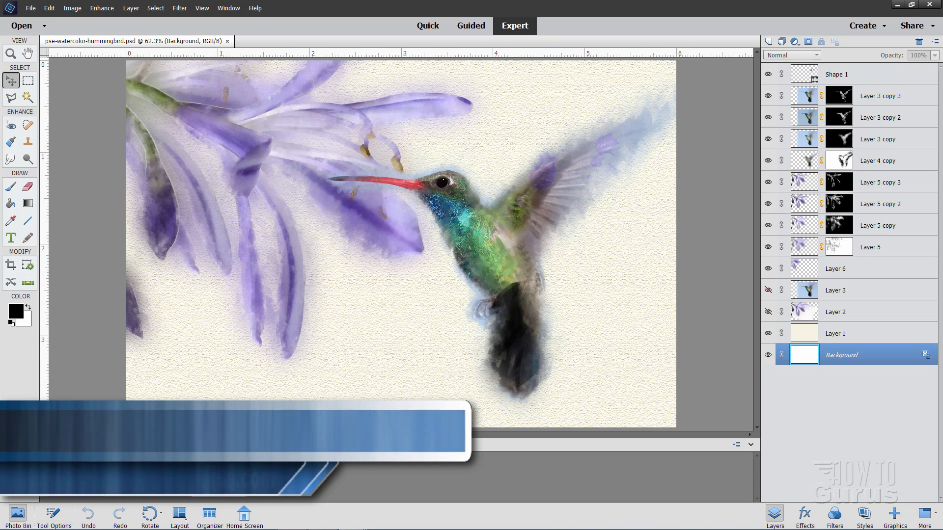
- View the agapanthus and hummingbird source photos, and minimize their windows
left_click(170, 472)
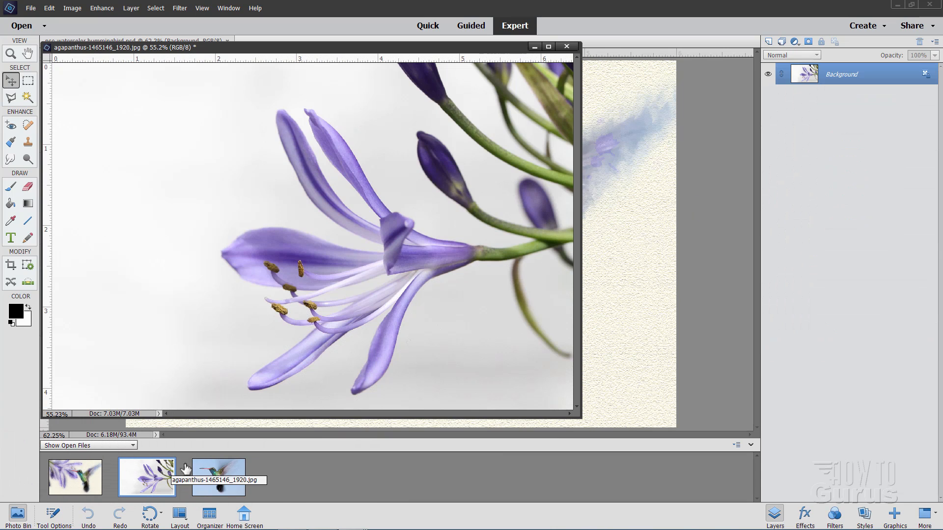
left_click(227, 475)
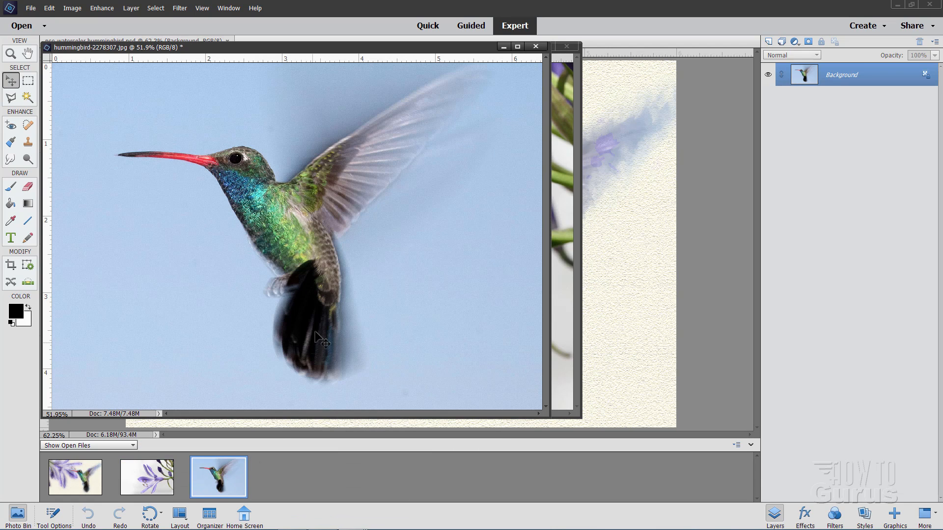
left_click(504, 47)
left_click(533, 47)
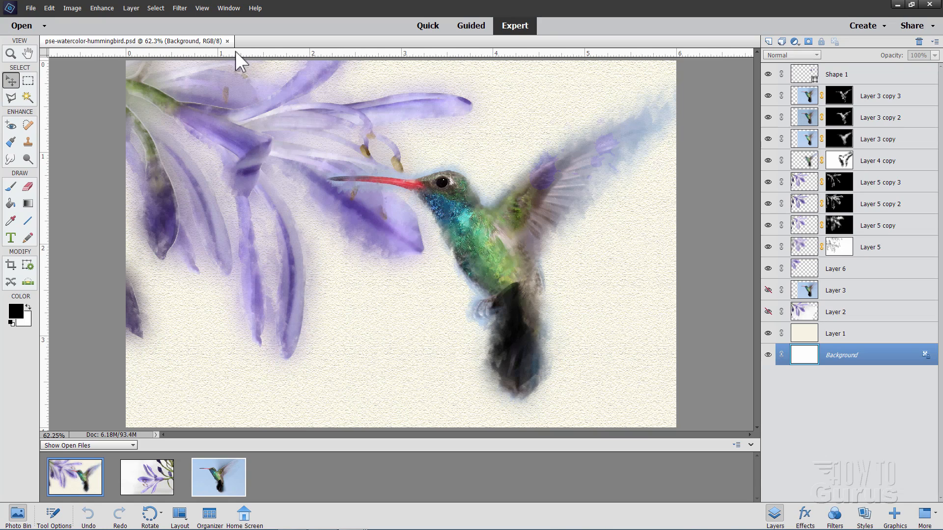
- Close pse-watercolor-hummingbird.psd and minimize the hummingbird photo window that remains open
left_click(227, 41)
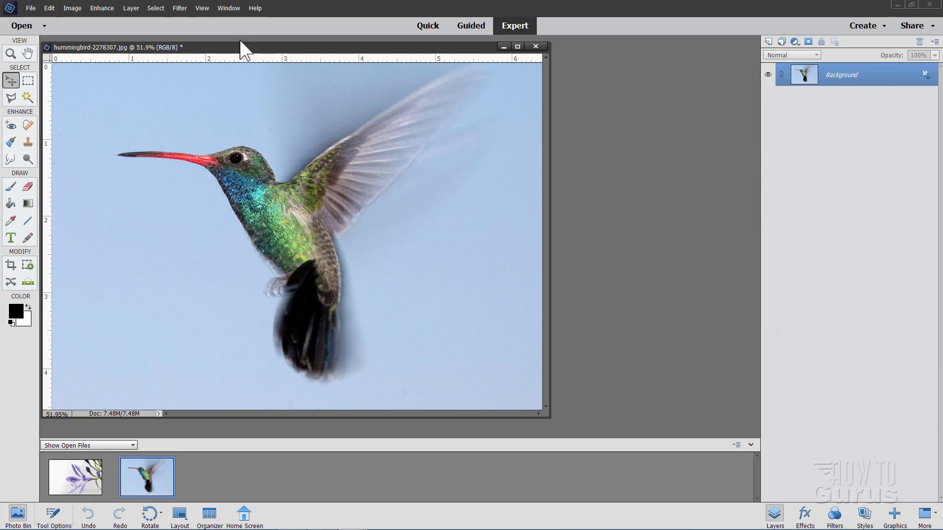
left_click(503, 47)
- Create a blank RGB document 6 inches wide and 4 inches high at 300 pixels/inch with a white background
left_click(30, 7)
mouse_move(42, 19)
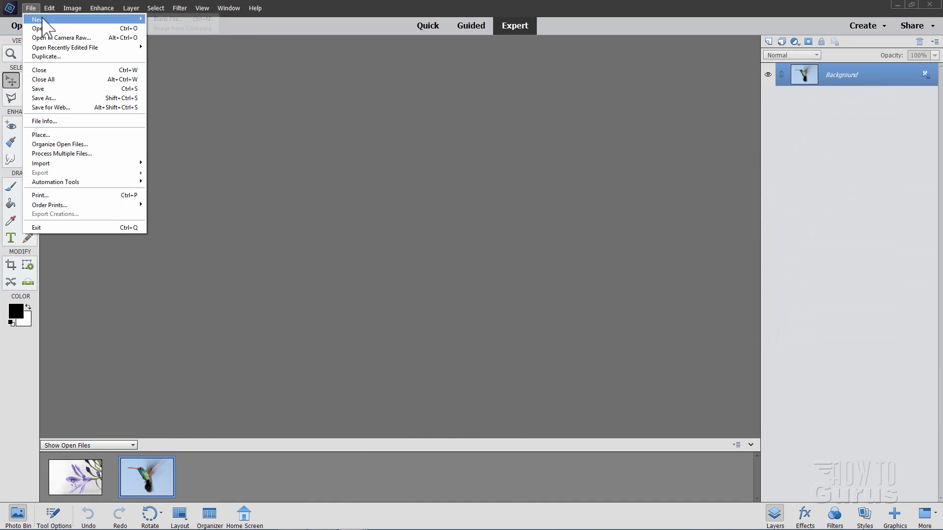
left_click(162, 19)
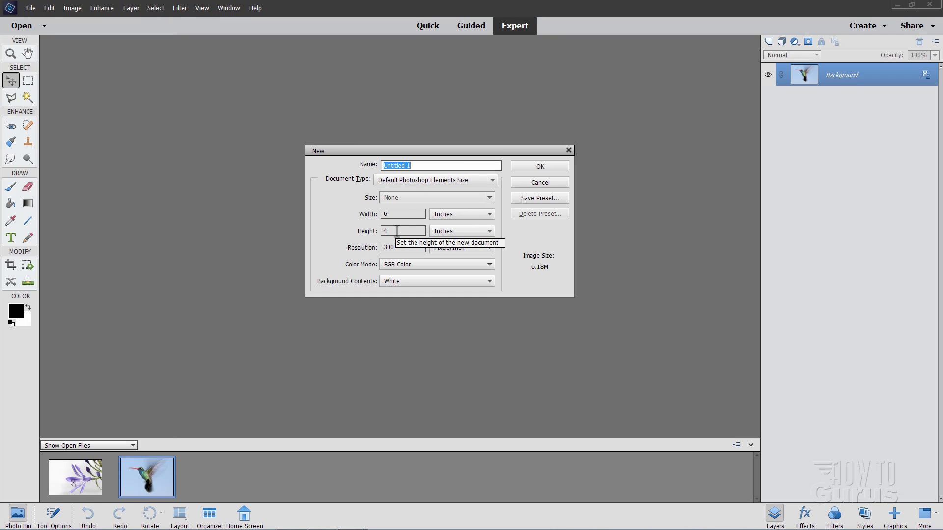
left_click(535, 170)
left_click_drag(358, 43, 457, 73)
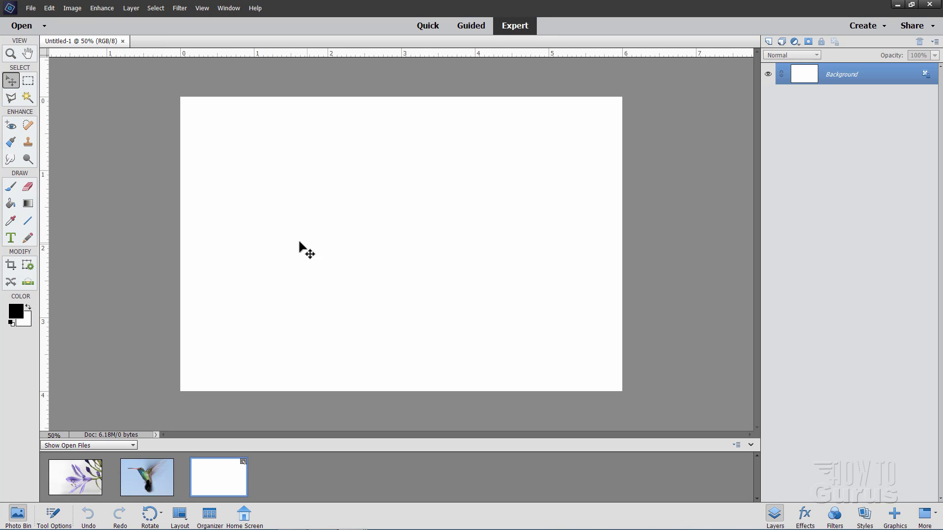
- Choose the 49 px brush from the Natural Brushes 2 set for the Brush tool
left_click(12, 189)
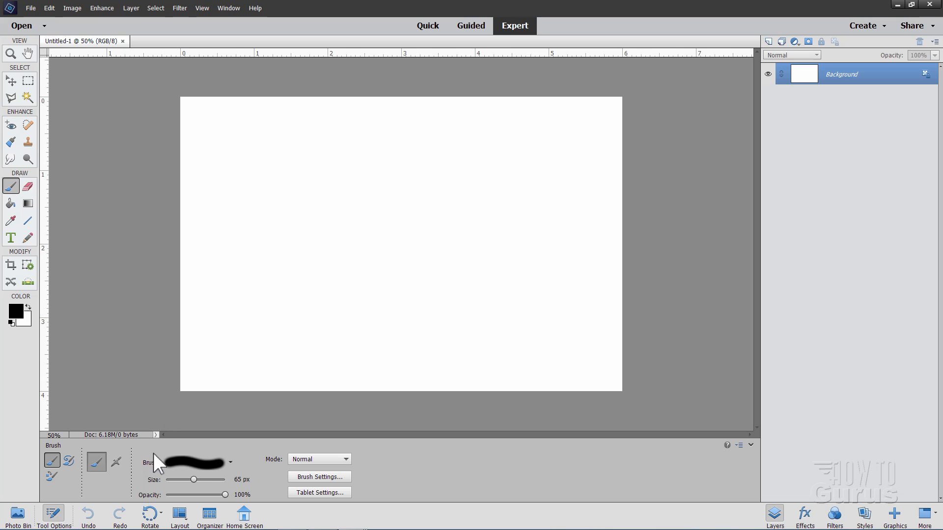
left_click(231, 463)
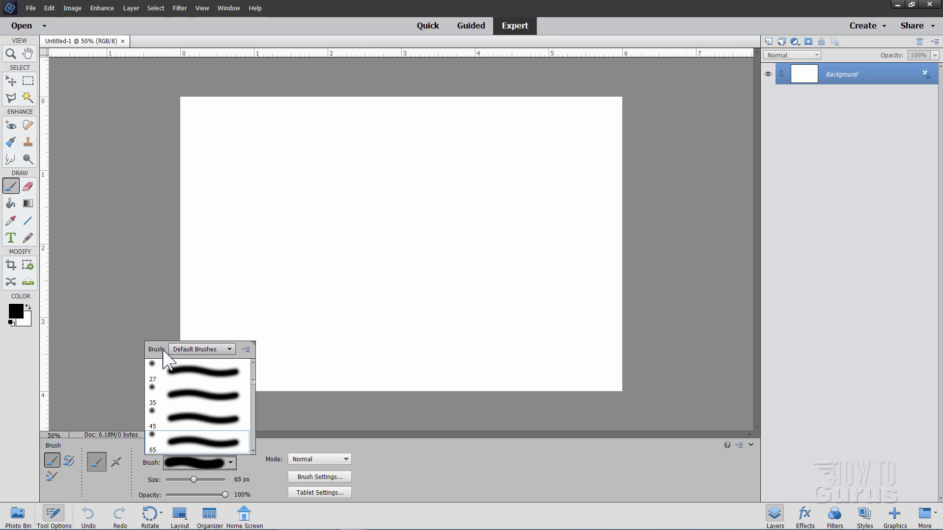
left_click(229, 349)
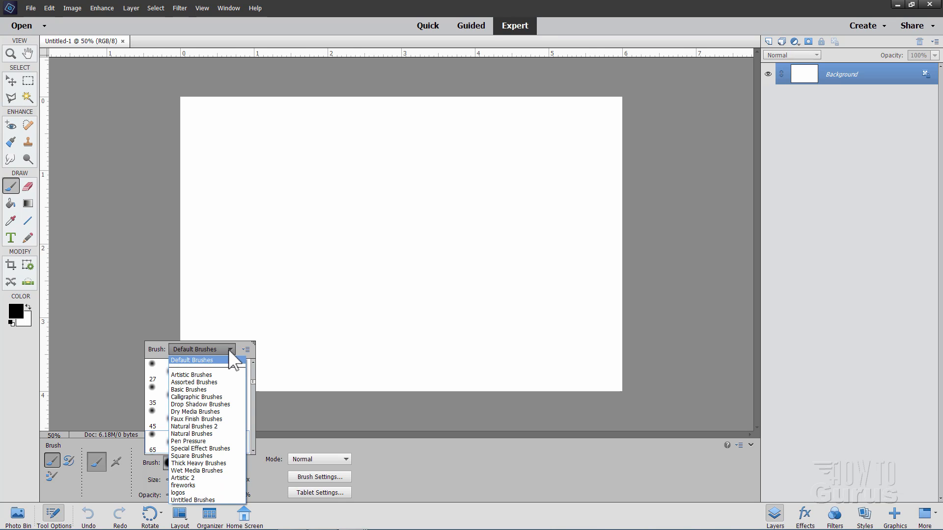
left_click(198, 427)
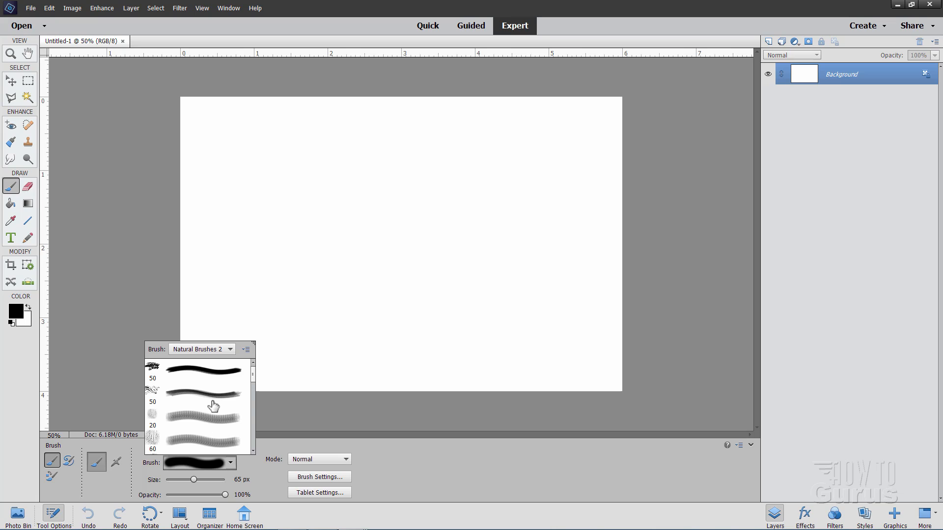
scroll(207, 427, "down", 3)
scroll(211, 415, "down", 5)
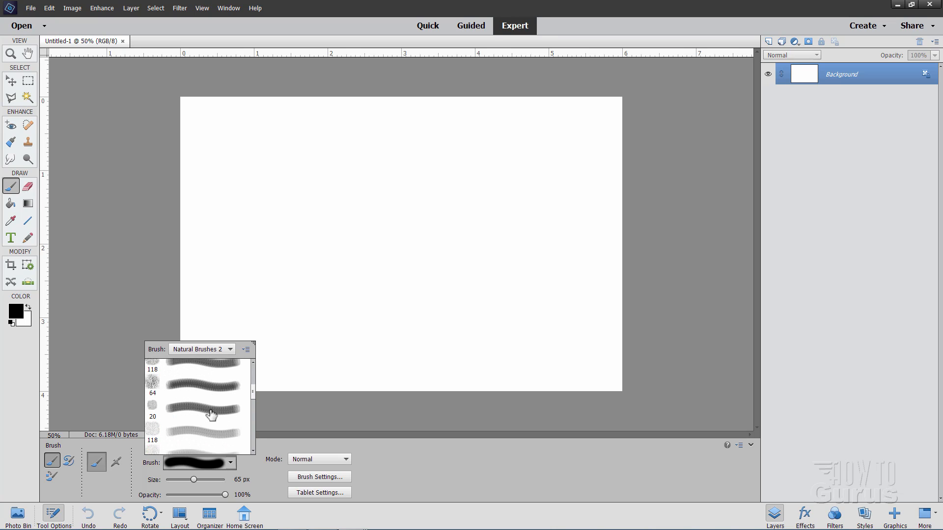
scroll(211, 415, "down", 4)
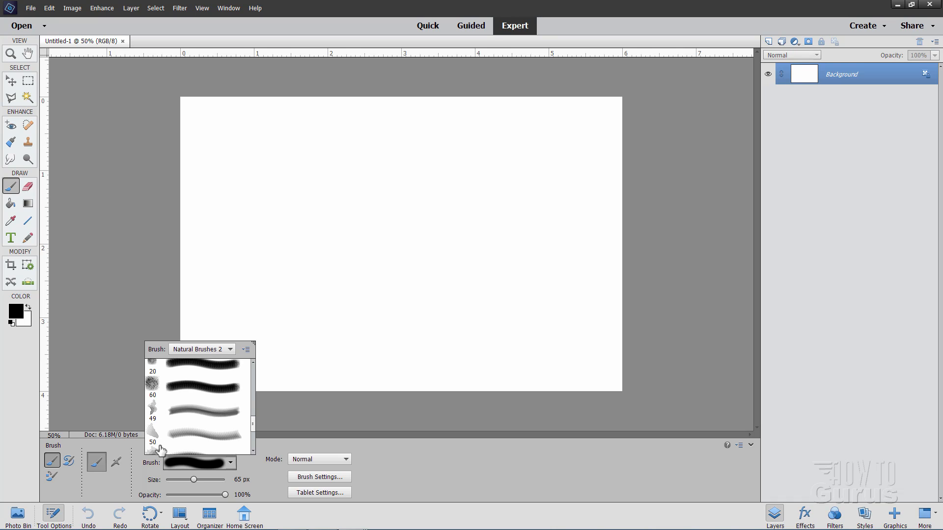
scroll(175, 415, "down", 1)
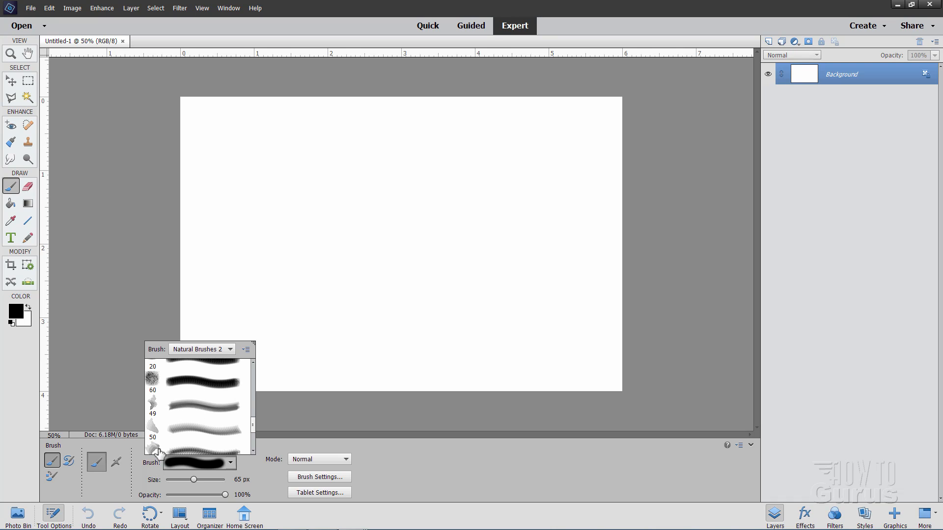
scroll(155, 408, "down", 1)
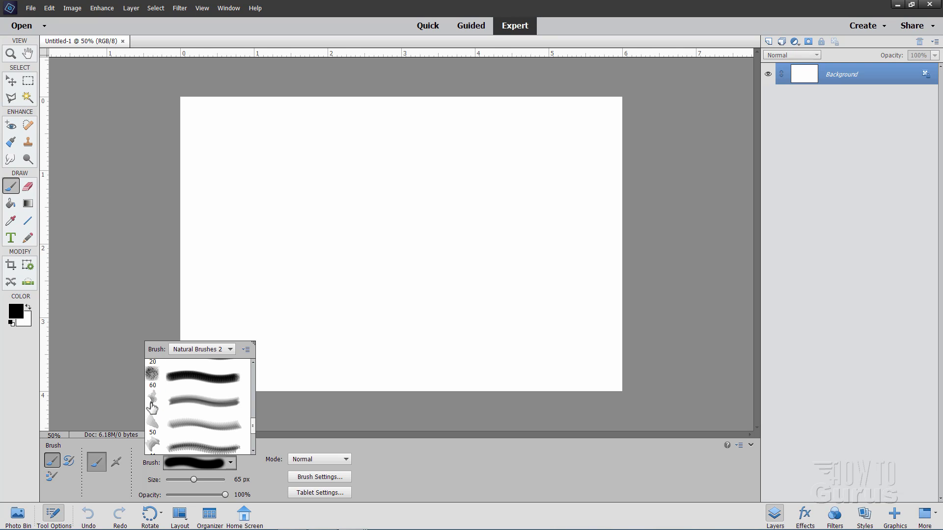
left_click(164, 405)
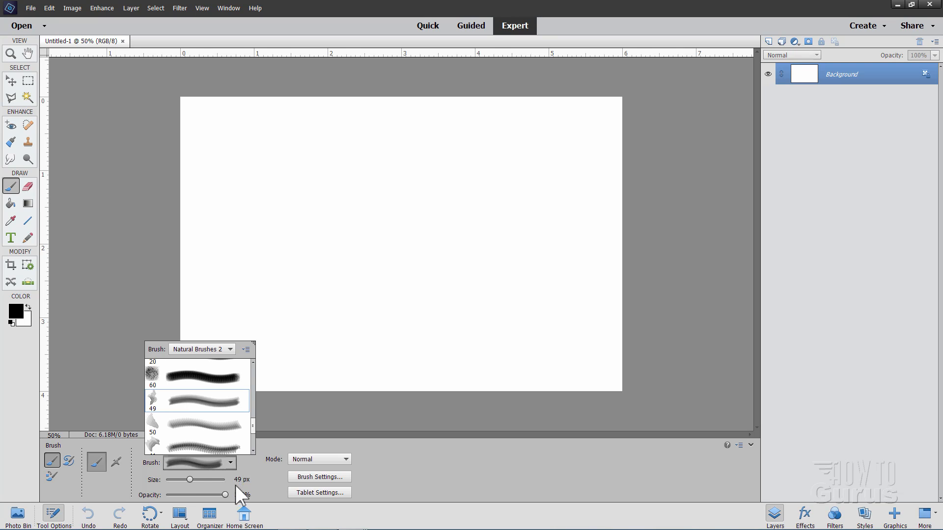
- Enlarge the brush to 1737 px, stamp it once on the canvas to preview its shape, and undo the stamp
left_click(218, 479)
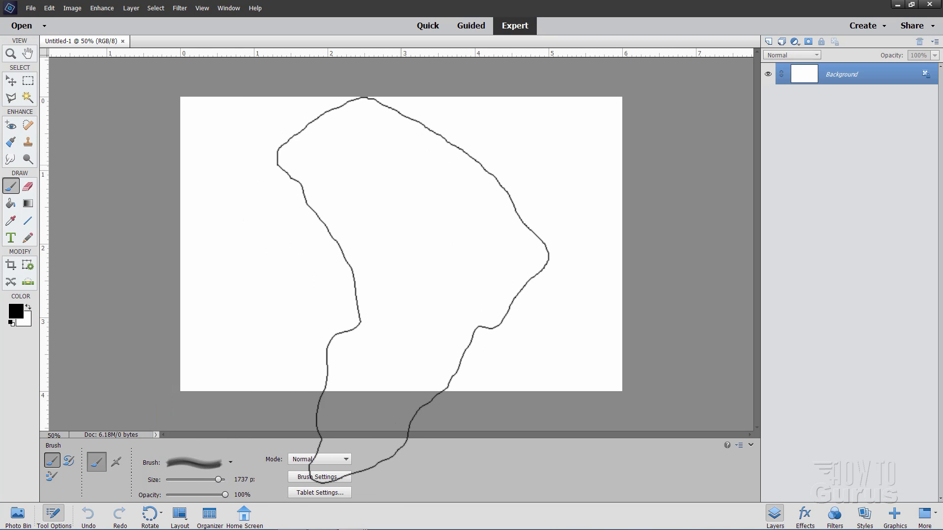
left_click(413, 291)
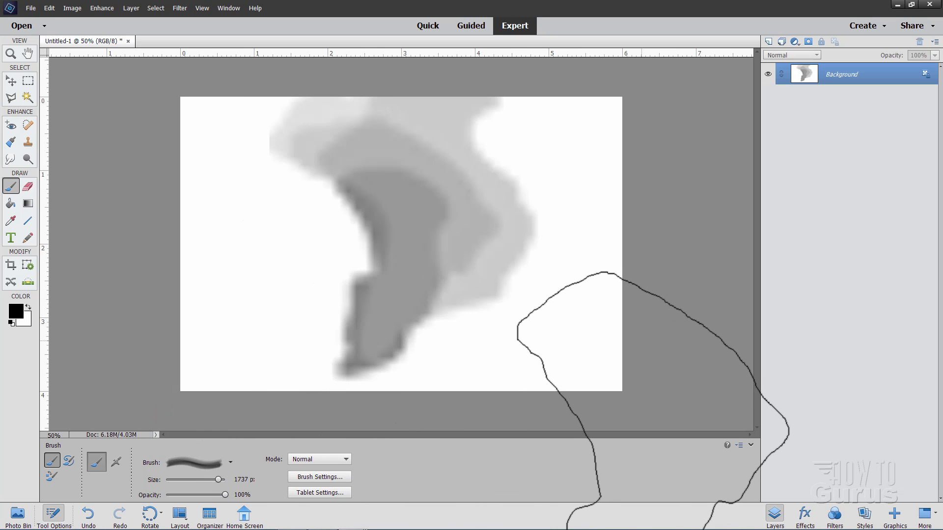
left_click(11, 80)
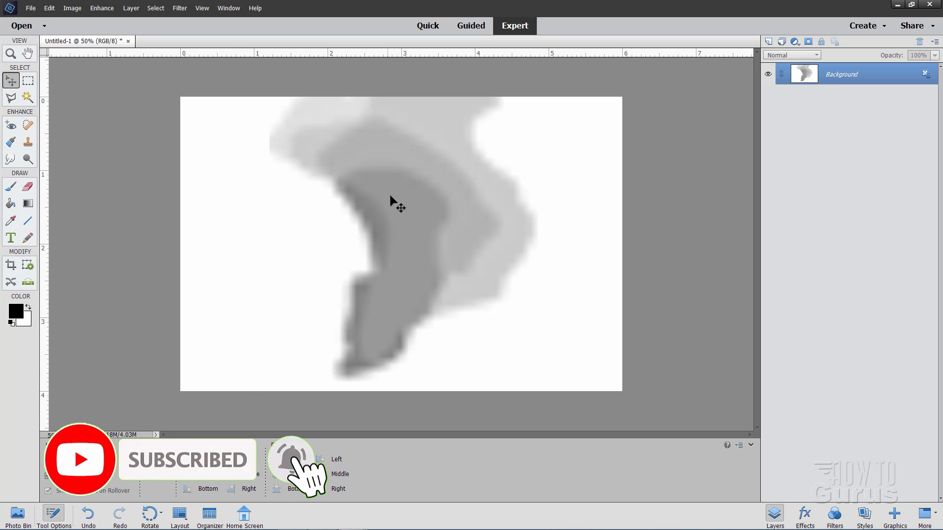
left_click(49, 8)
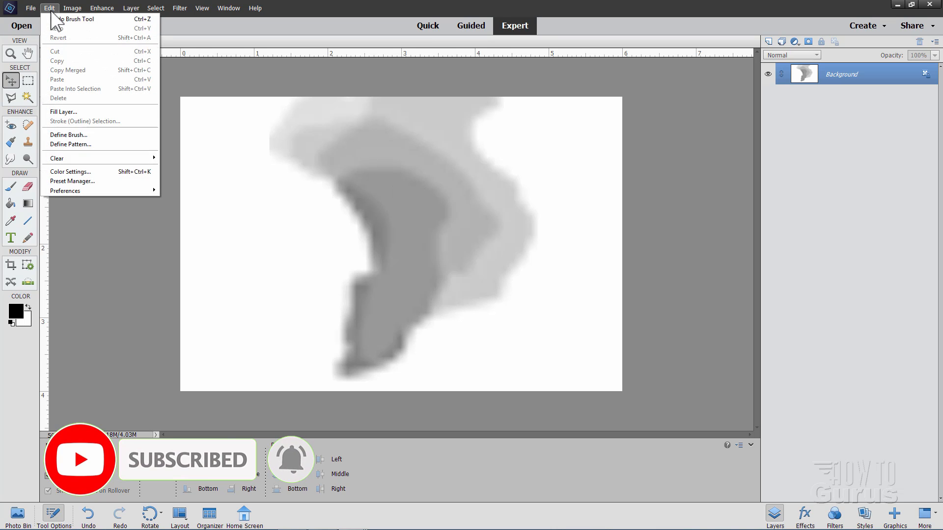
left_click(64, 20)
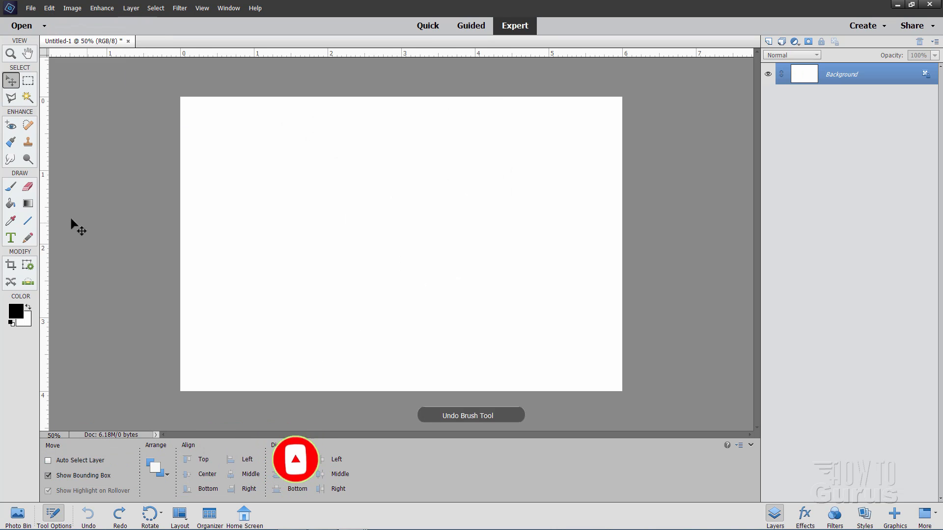
- Set the brush size to 130 px and its scatter to 18%
left_click(10, 189)
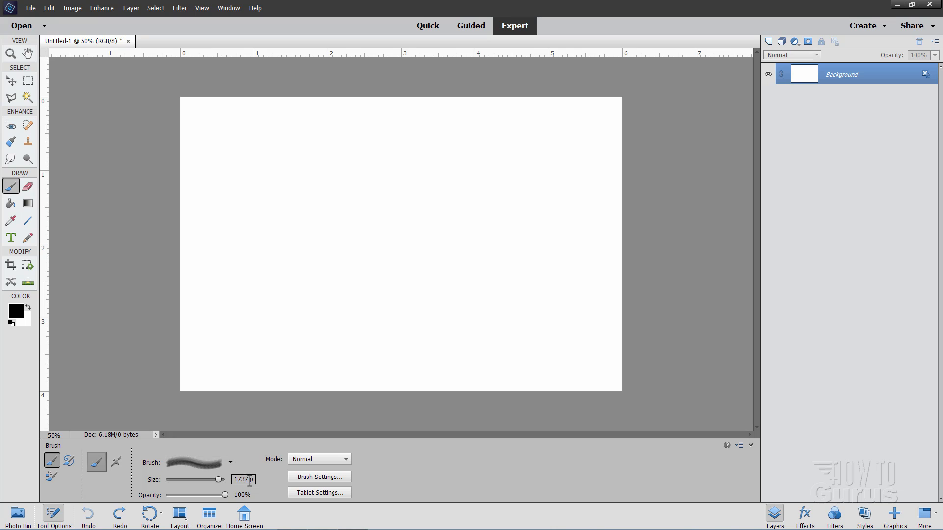
left_click_drag(249, 479, 200, 468)
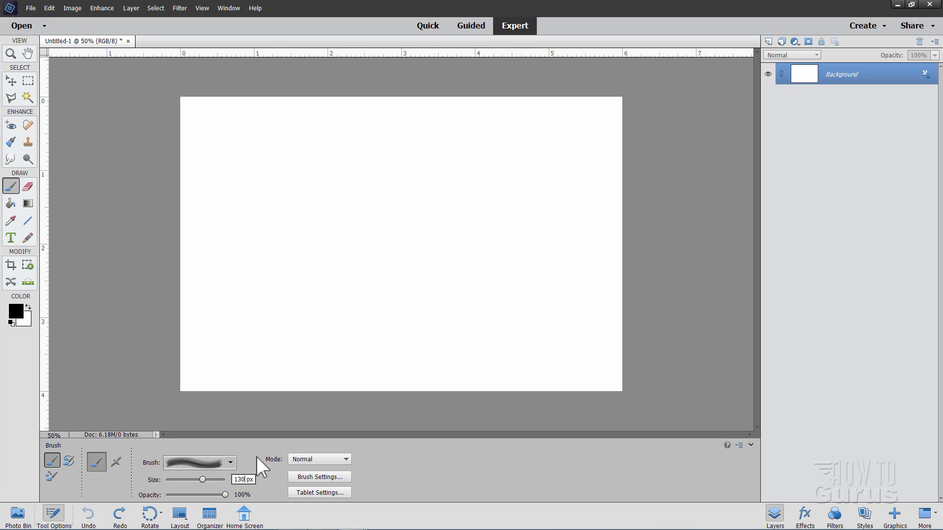
left_click(319, 477)
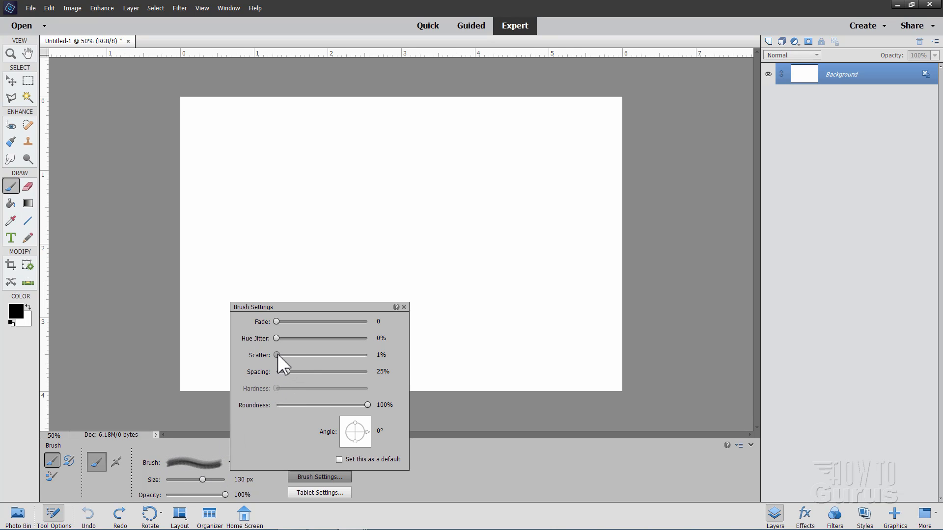
left_click_drag(278, 355, 283, 354)
left_click_drag(283, 354, 293, 350)
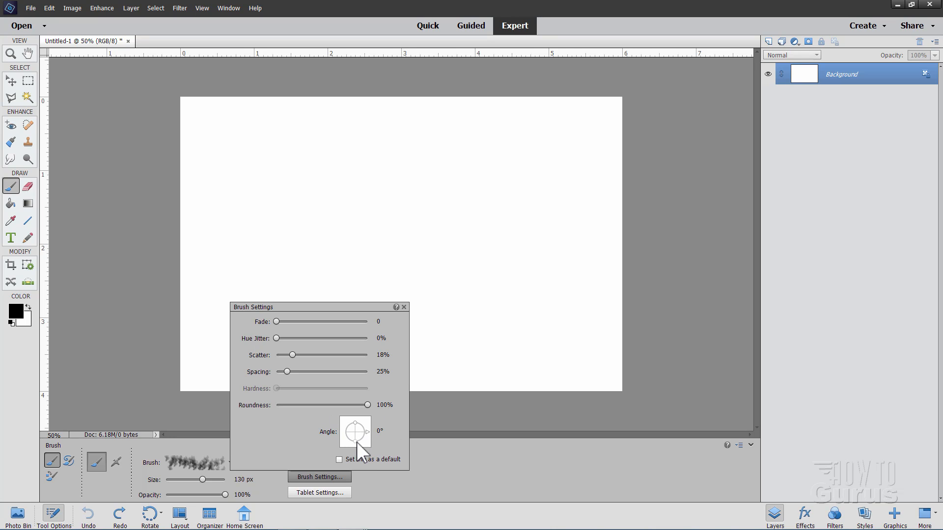
left_click(403, 307)
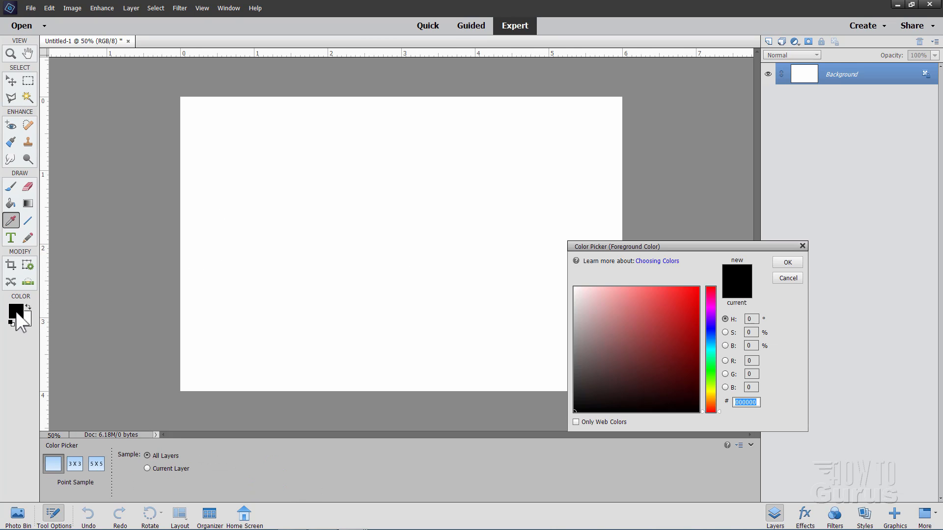
- Set the foreground color to hex fefbe5
left_click(17, 311)
left_click_drag(683, 246, 569, 211)
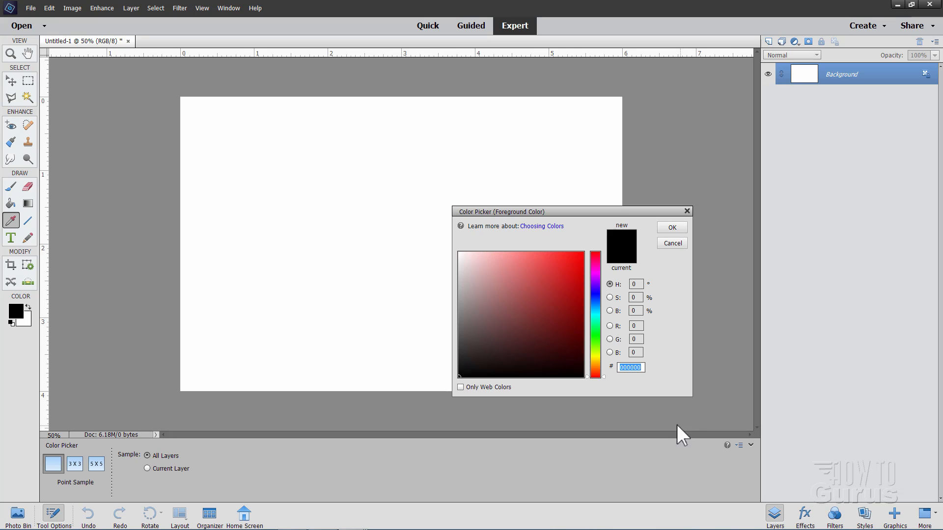
left_click(642, 367)
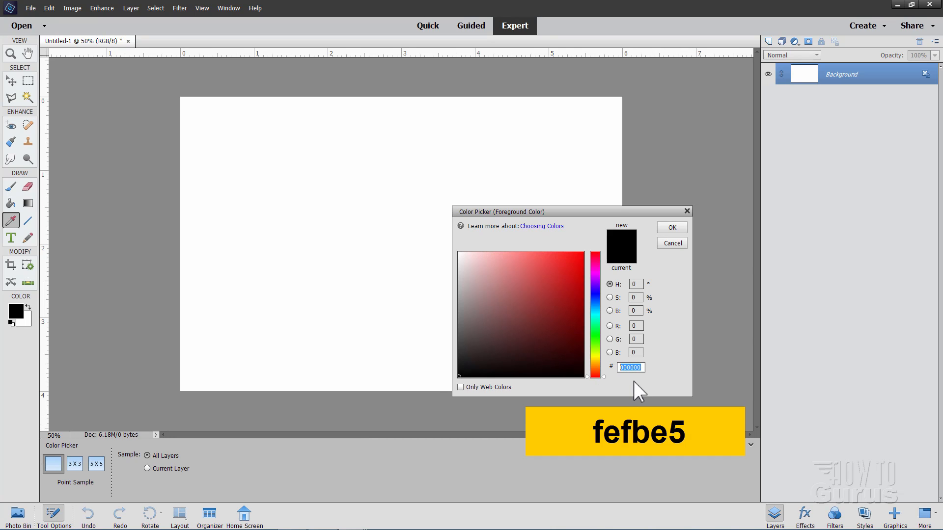
type("fefb")
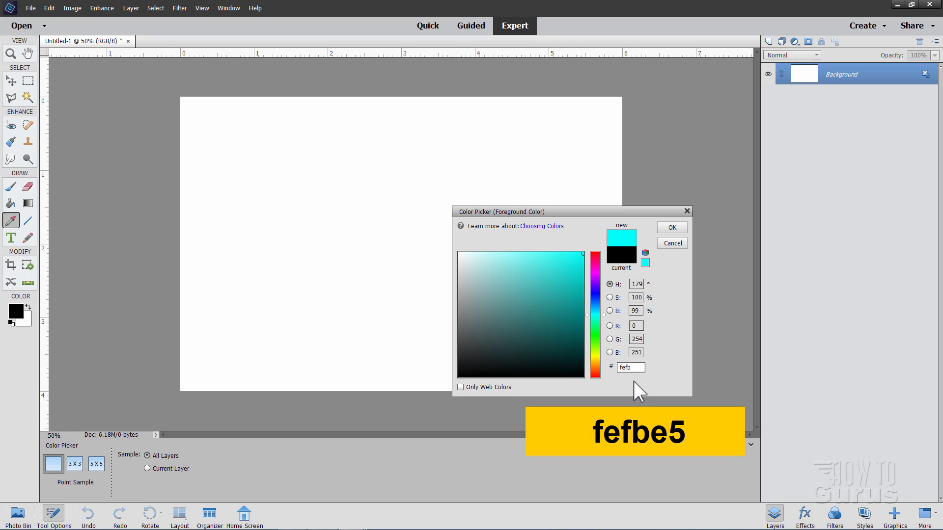
type("e5")
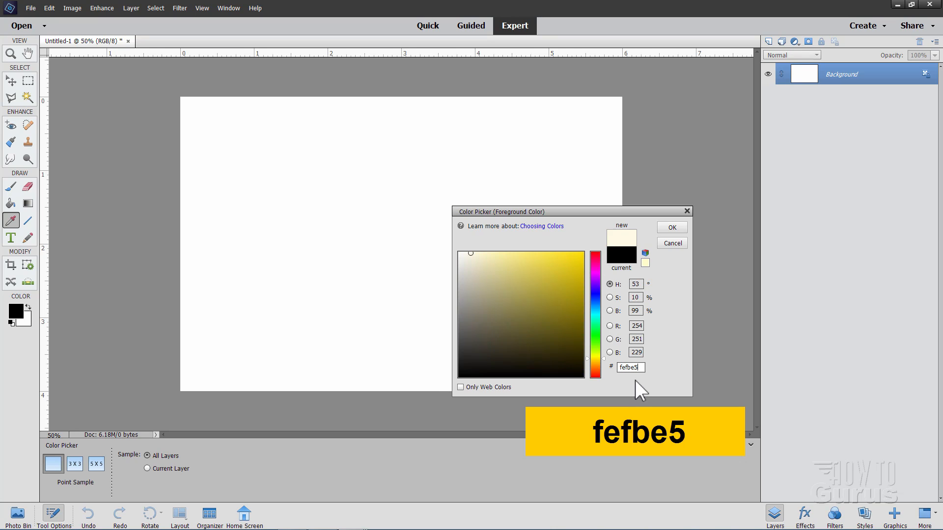
left_click(673, 228)
- Fill the white Background layer with the cream foreground color using the Paint Bucket
key("b")
key("k")
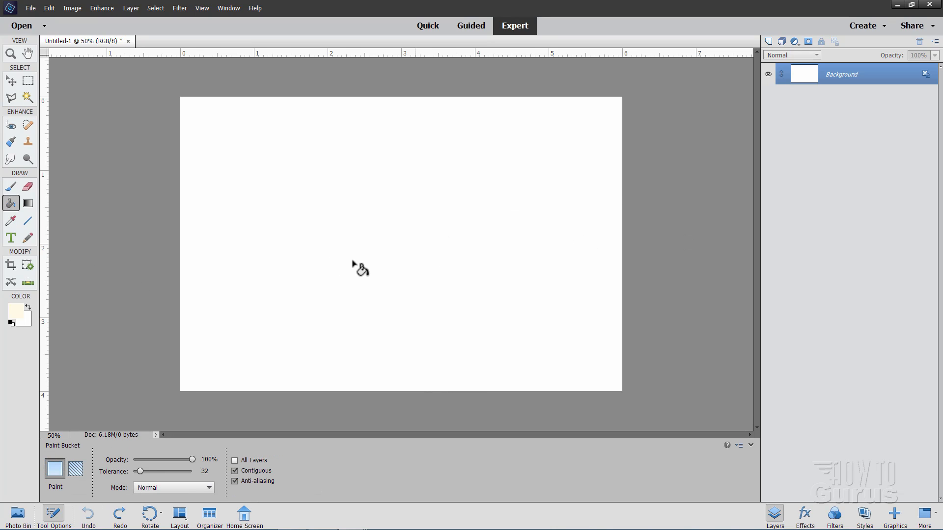
left_click(381, 312)
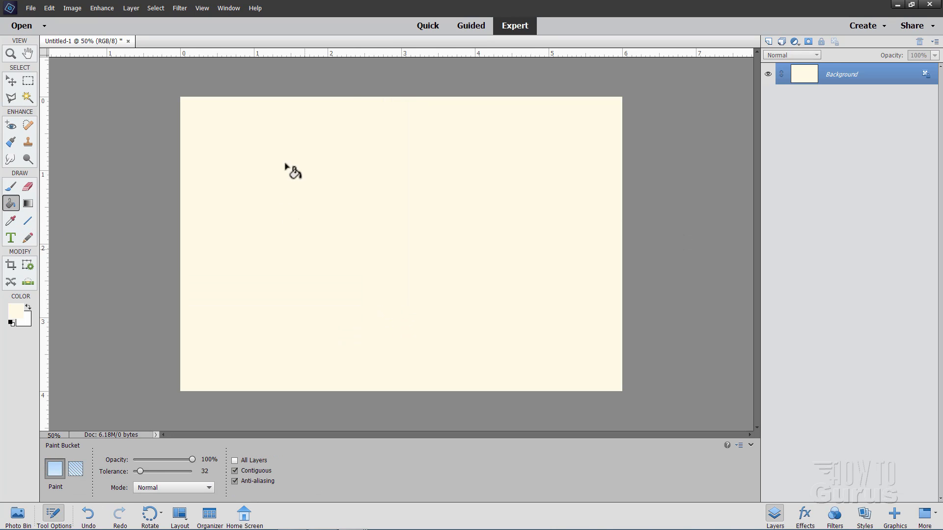
- Duplicate the cream Background layer, keeping the name Background copy
left_click(11, 81)
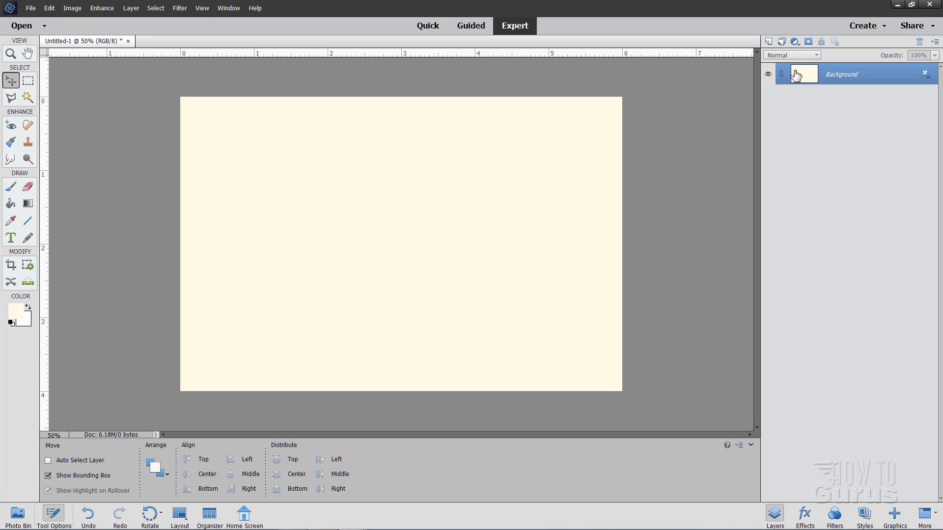
right_click(838, 79)
left_click(843, 98)
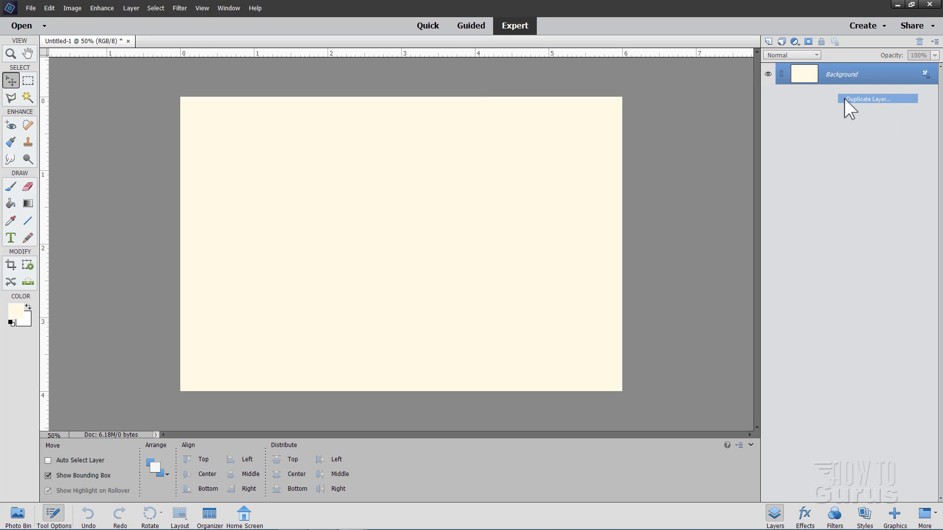
left_click(565, 162)
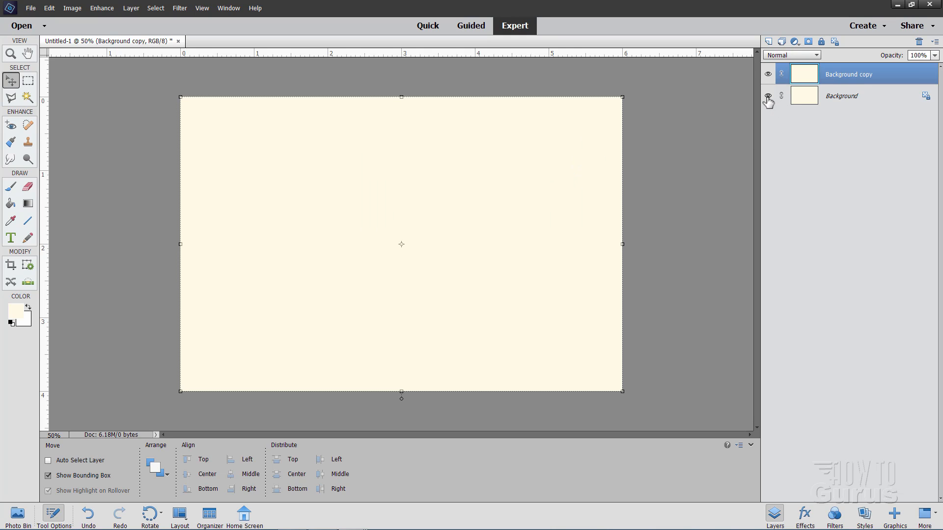
- Hide the Background layer and choose the Texturizer filter with the Sandstone texture for the Background copy layer
left_click(768, 96)
left_click(180, 8)
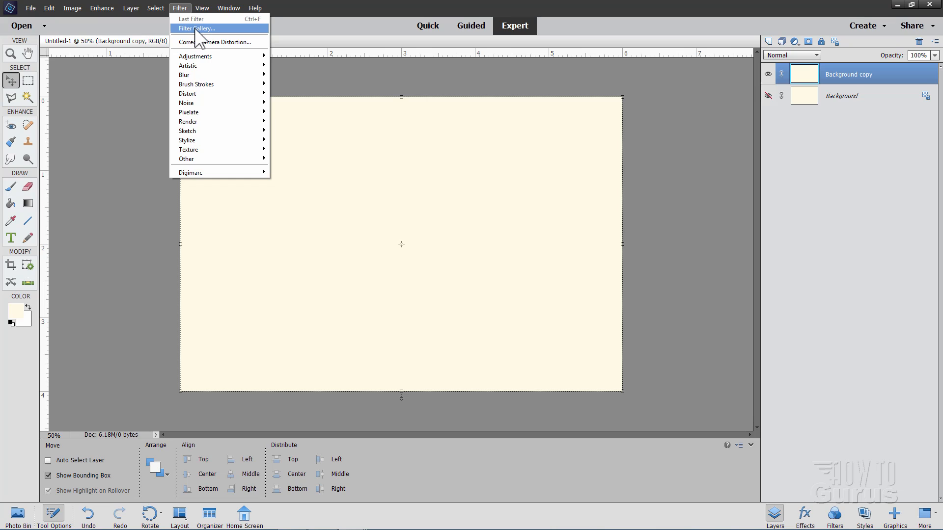
left_click(196, 29)
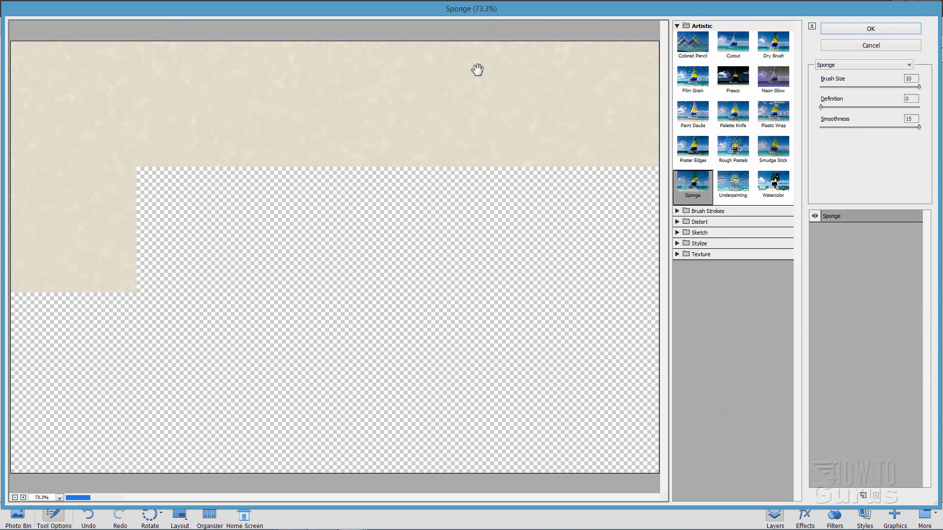
left_click(676, 27)
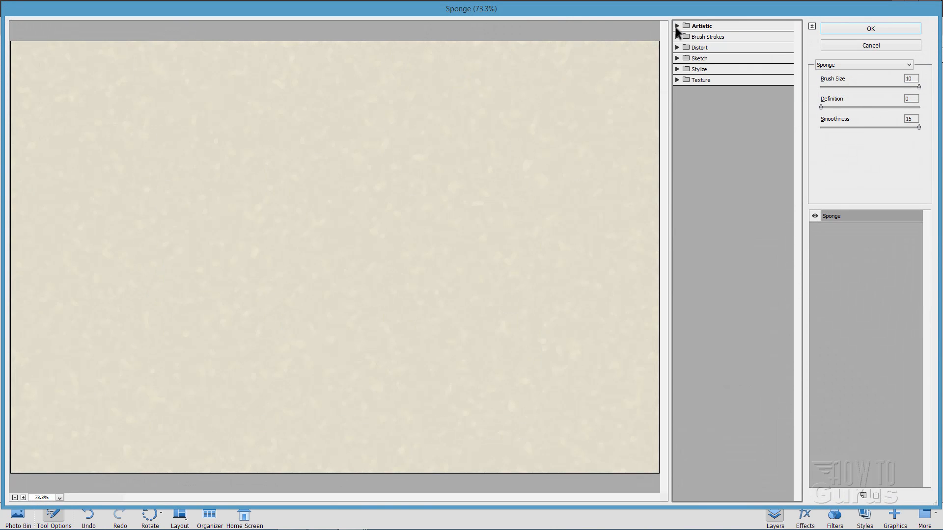
left_click(686, 79)
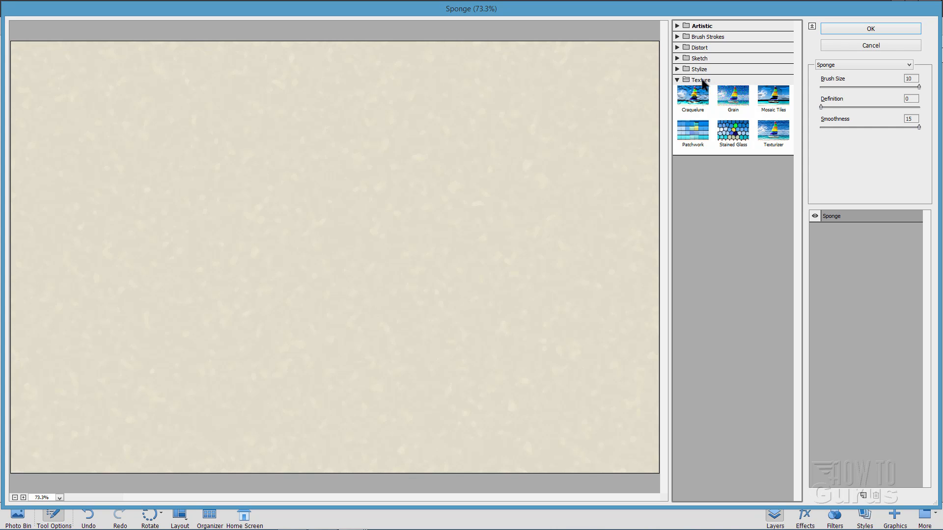
left_click(774, 137)
left_click(882, 80)
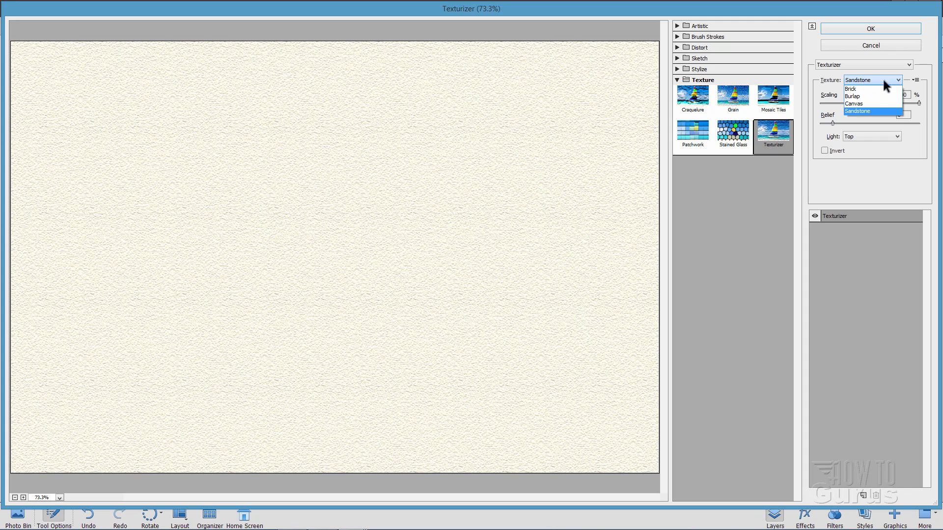
left_click(858, 111)
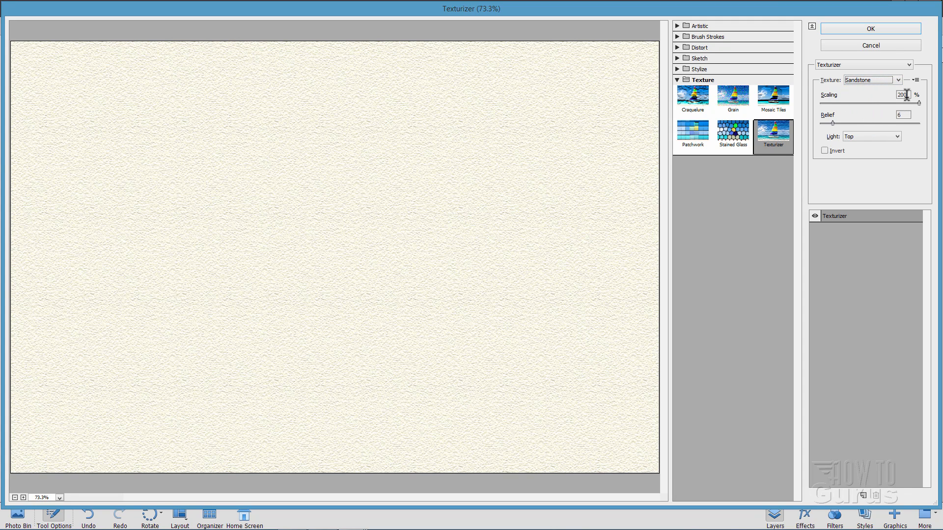
- Set the sandstone texture to 200% scaling, relief 6 and Top Left light, and apply the filter
double_click(906, 94)
left_click(891, 136)
left_click(879, 149)
left_click(880, 135)
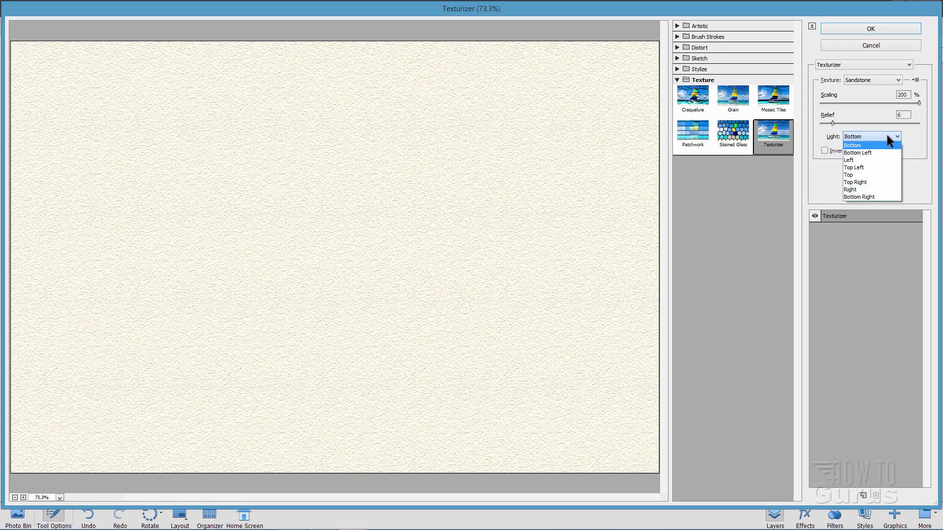
left_click(874, 151)
left_click(895, 137)
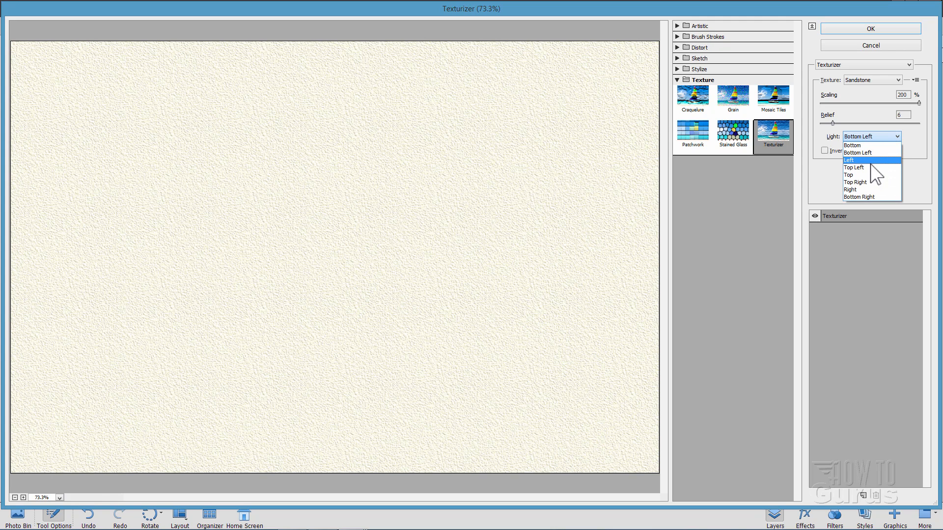
left_click(872, 168)
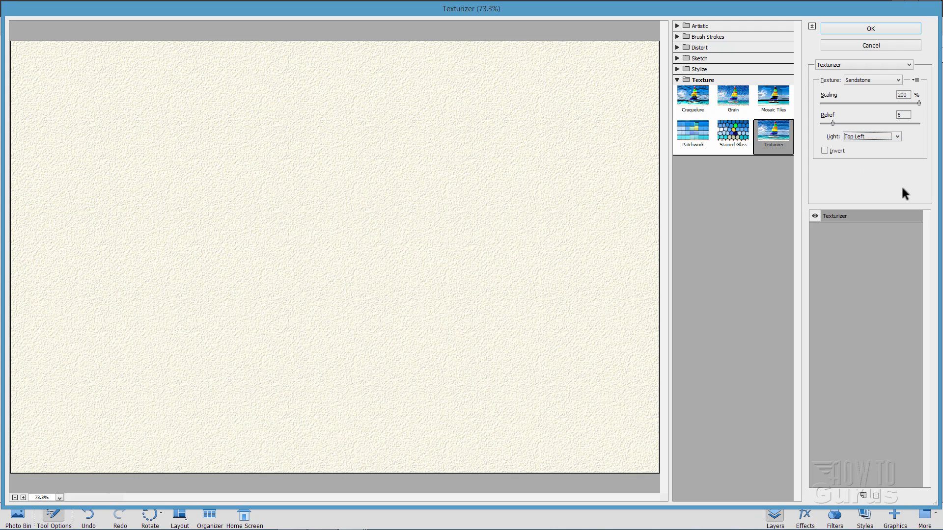
left_click(870, 28)
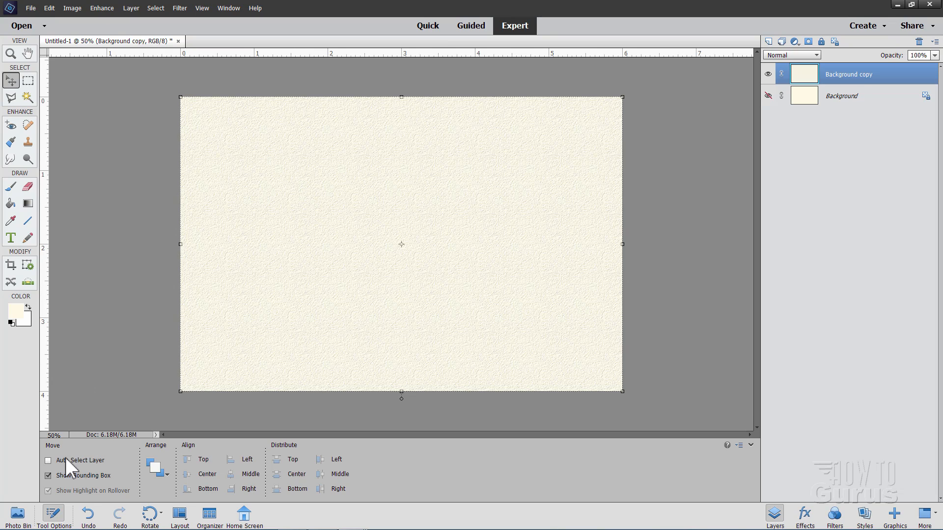
- Bring up the open agapanthus photo as a floating window and move it partly clear of the cream canvas
left_click(17, 516)
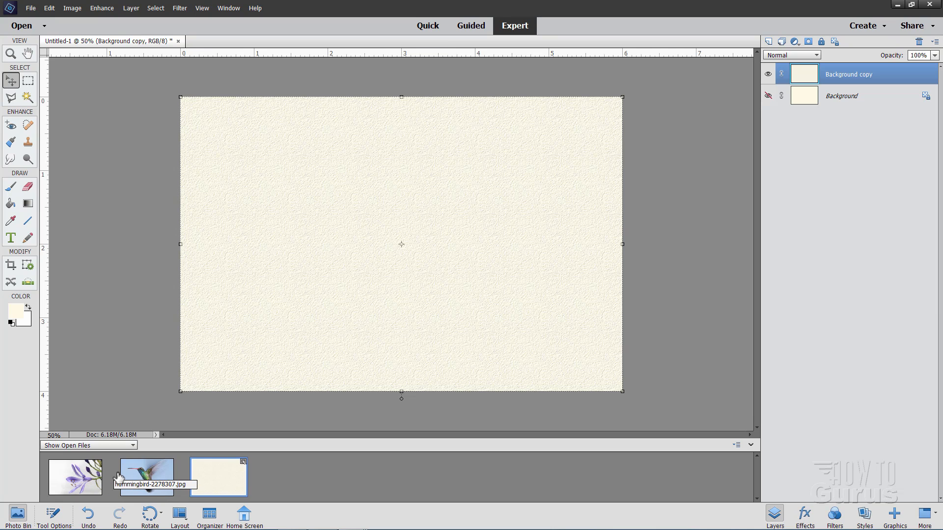
left_click(81, 485)
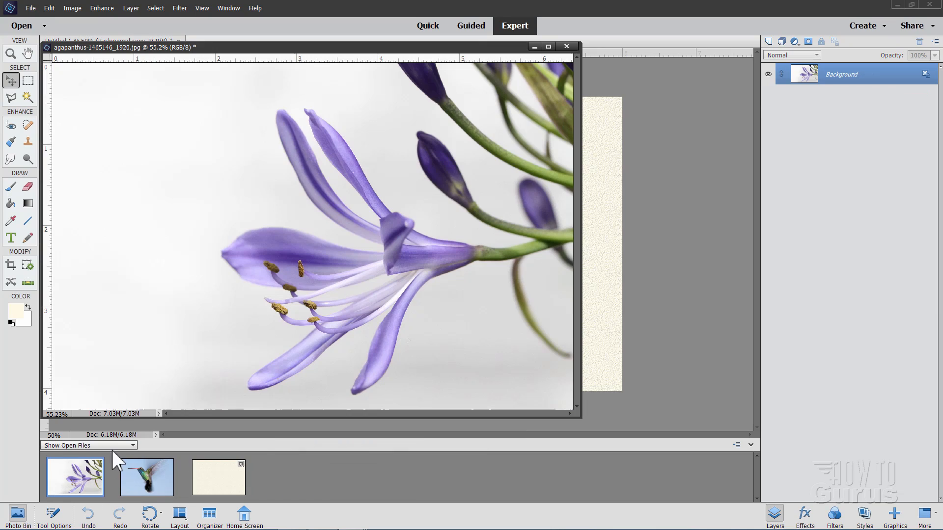
left_click_drag(367, 54, 622, 114)
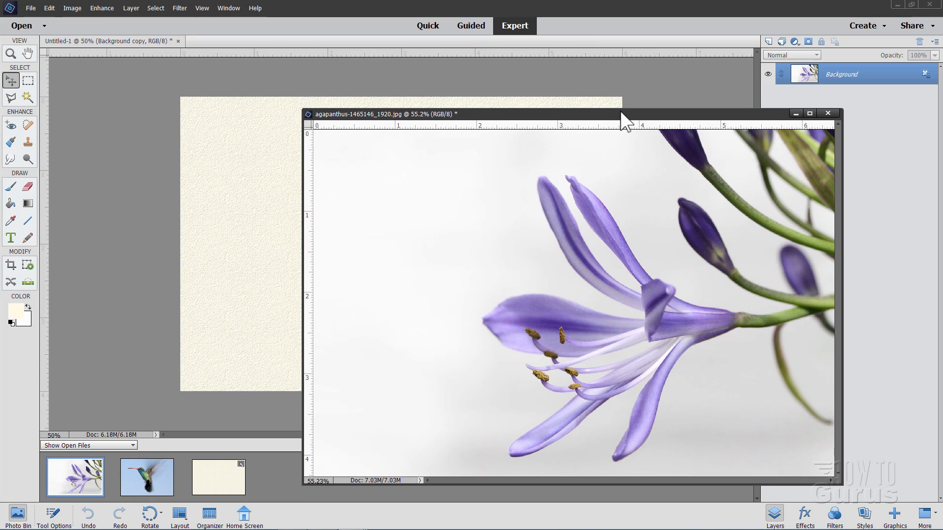
- Check the general preferences for the option that allows floating documents in Expert mode
left_click(50, 8)
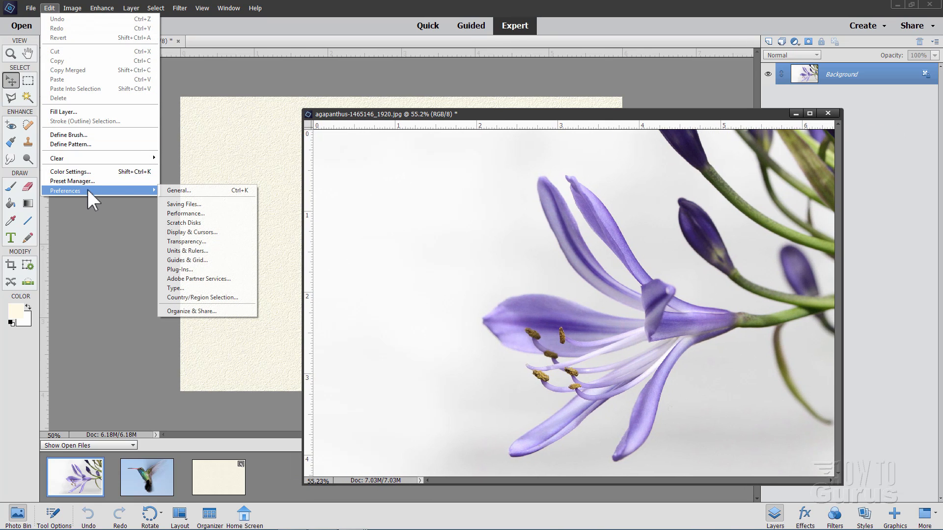
mouse_move(117, 188)
left_click(165, 191)
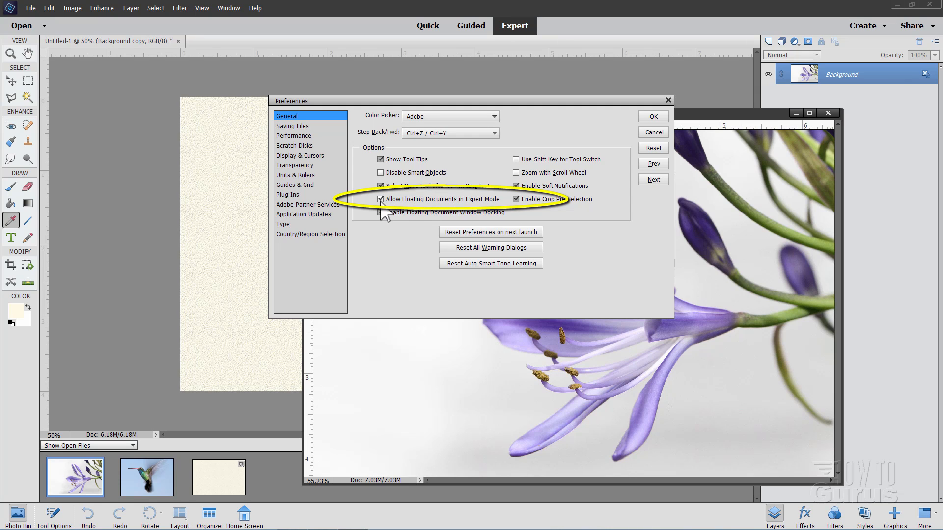
left_click(661, 116)
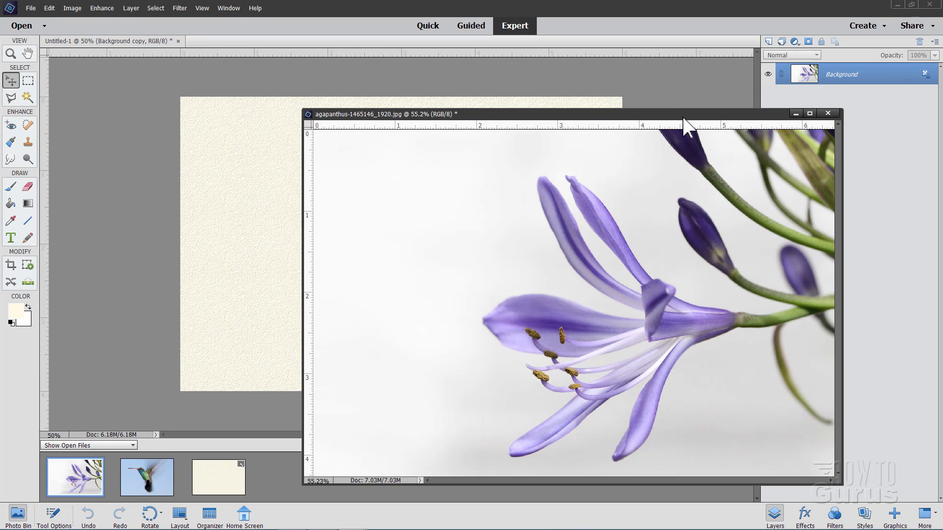
- Copy the agapanthus photo's layer onto the cream canvas in Untitled-1 and close the source photo
left_click_drag(683, 117, 810, 187)
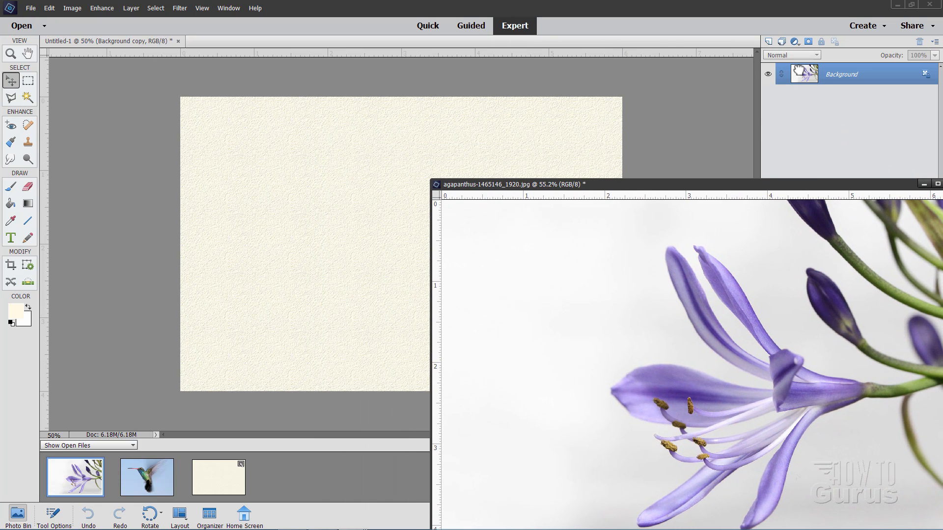
left_click_drag(799, 73, 284, 202)
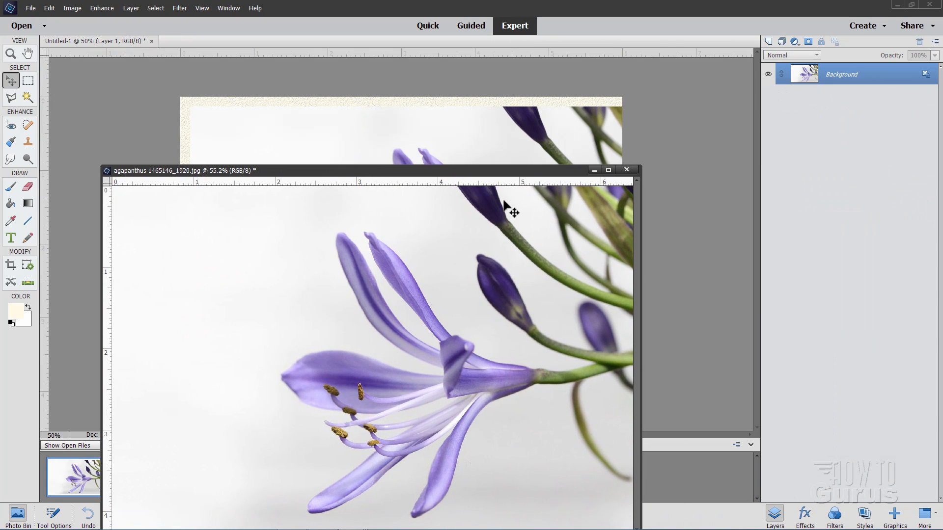
left_click(626, 170)
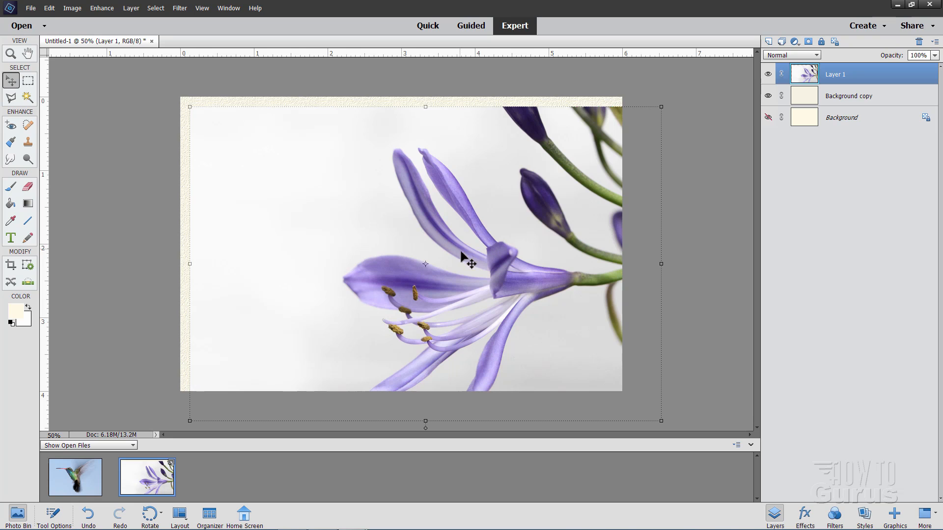
- Rotate the agapanthus layer by -150 degrees and position it so the flower hangs from the canvas's upper-left corner
left_click_drag(458, 284, 488, 283)
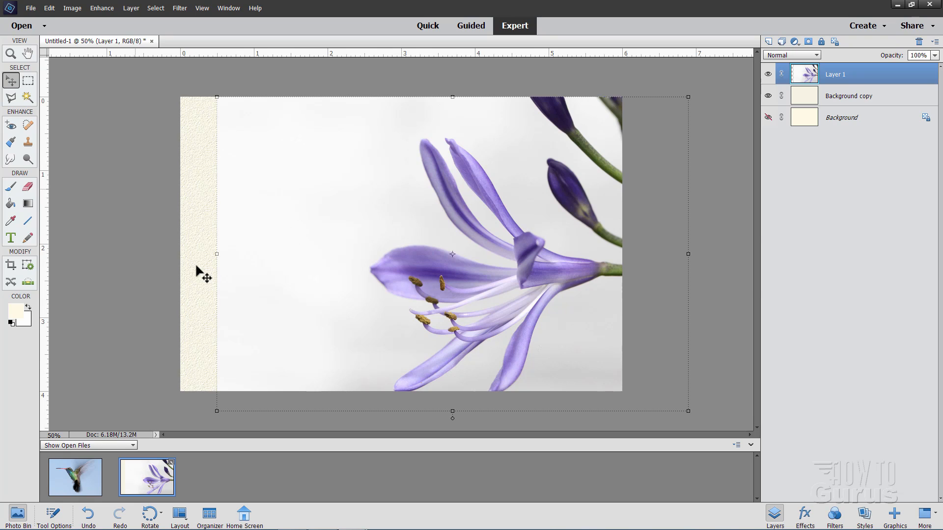
key("ctrl+t")
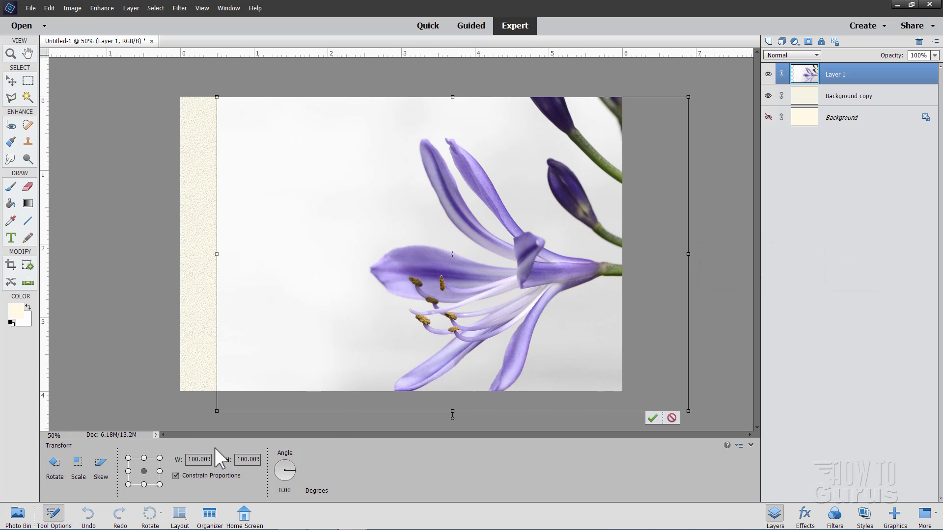
left_click(288, 491)
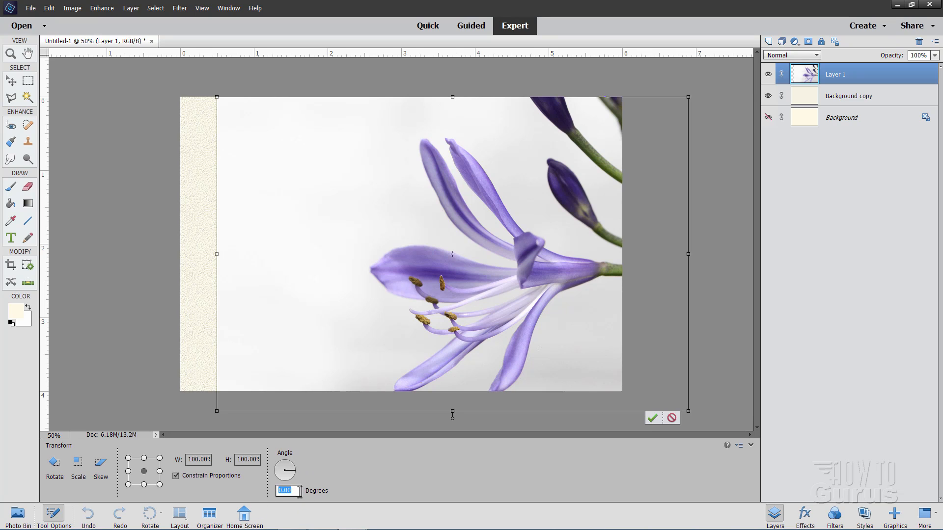
type("-")
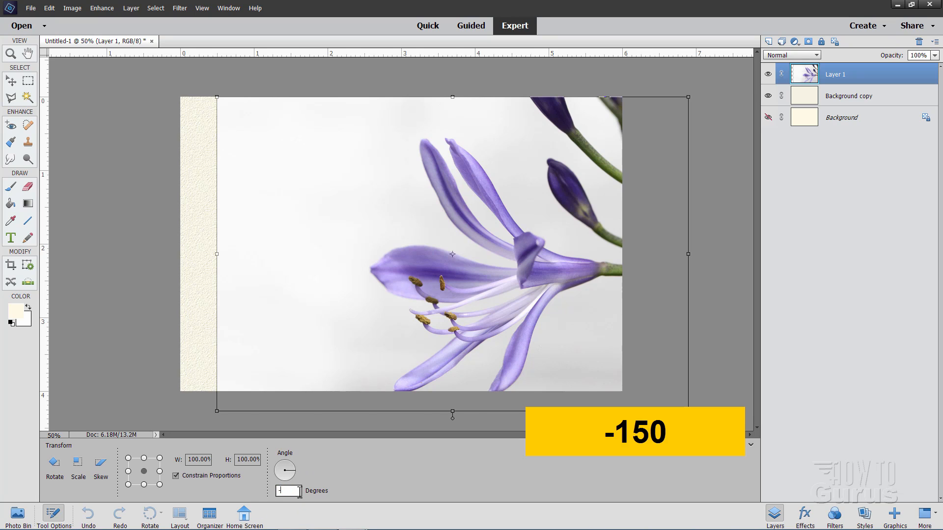
type("150")
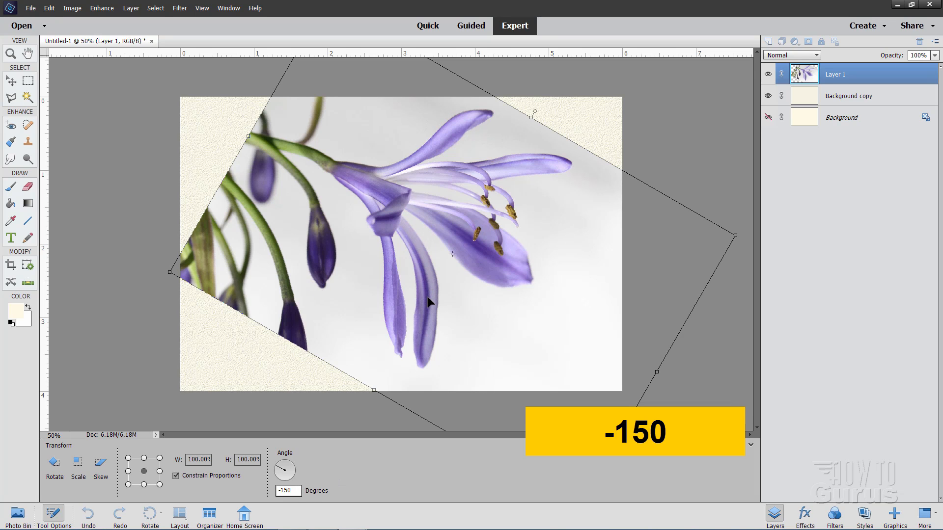
left_click_drag(428, 296, 316, 255)
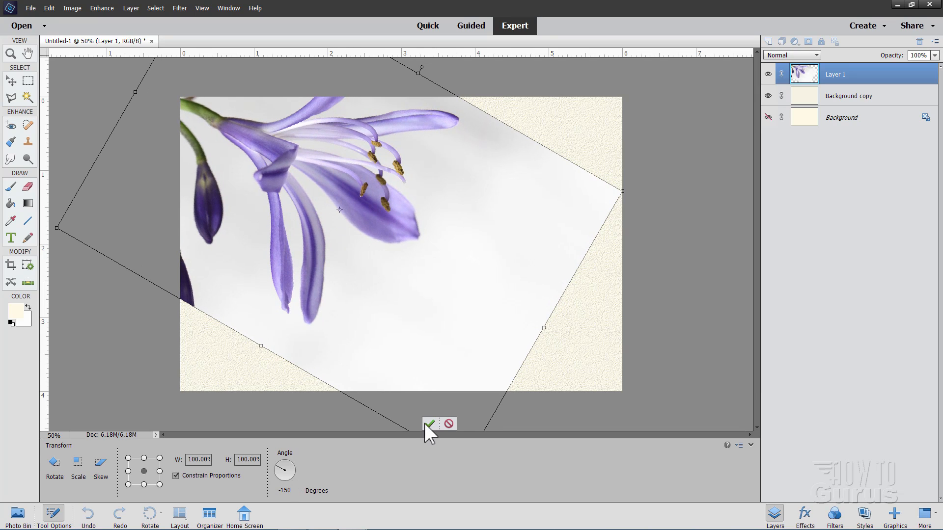
left_click(426, 423)
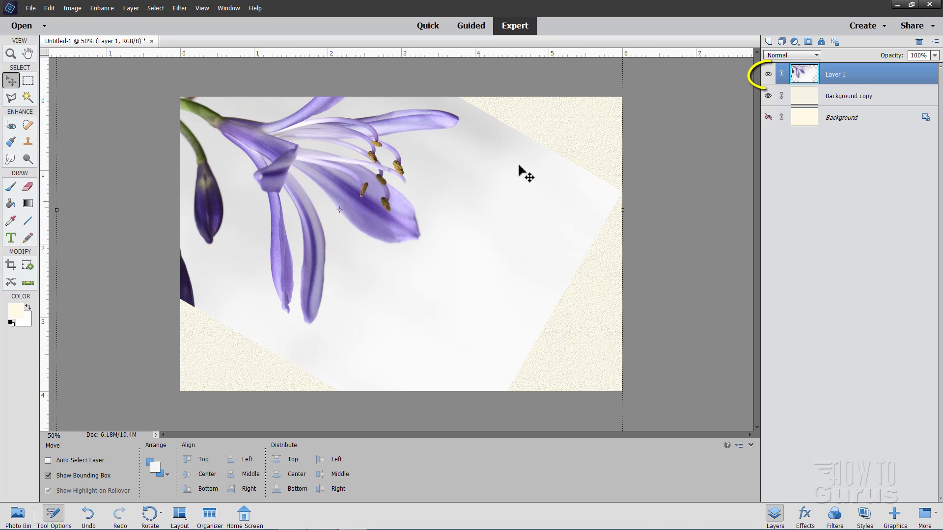
- Hide the agapanthus layer, and copy the hummingbird photo onto the cream canvas as a new layer, closing its source file
left_click(768, 75)
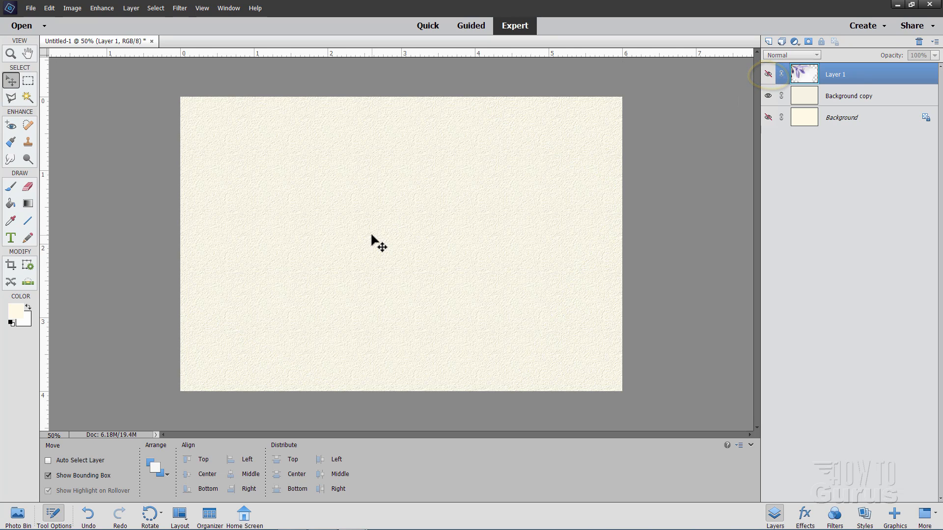
left_click(18, 514)
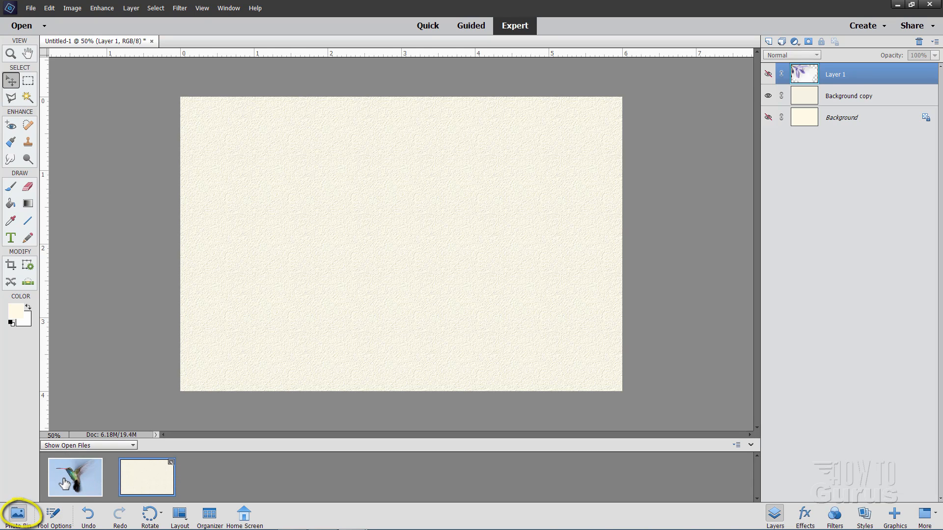
left_click(73, 477)
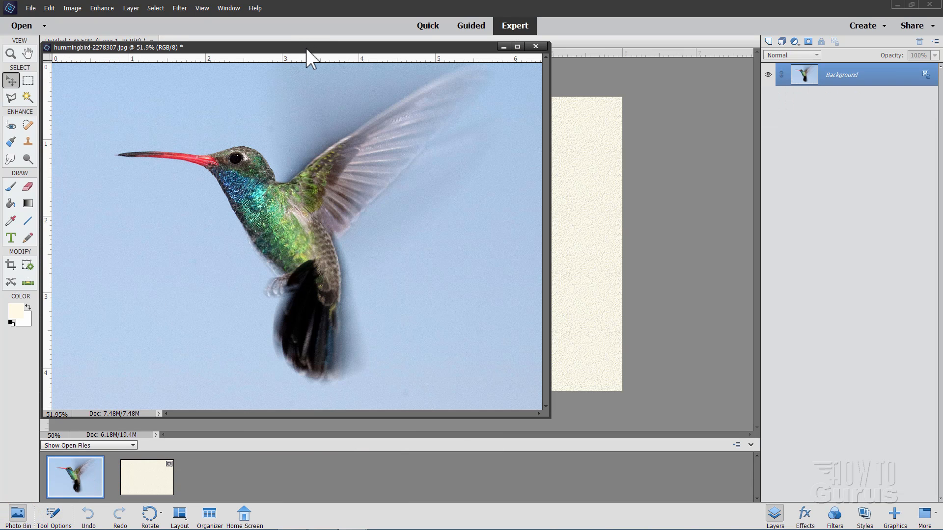
left_click_drag(306, 48, 771, 176)
left_click_drag(804, 75, 506, 199)
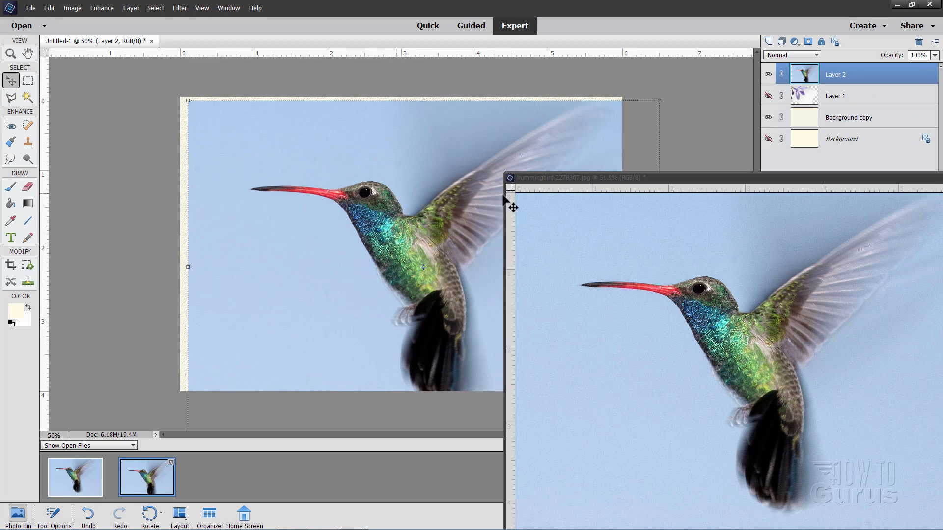
left_click_drag(629, 180, 300, 197)
left_click(670, 194)
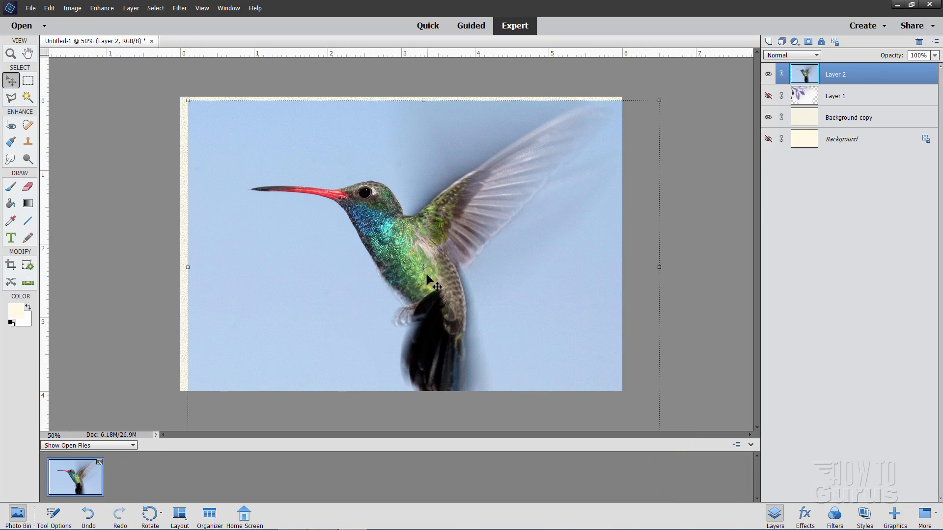
- Scale the hummingbird layer to 82% and position its left edge about 1.3 inches from the canvas's left edge
left_click_drag(413, 280, 431, 256)
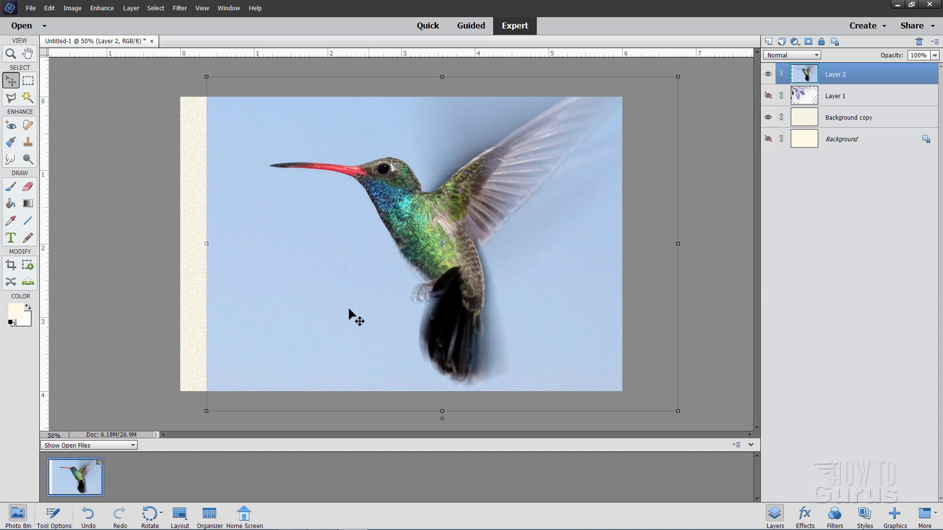
key("ctrl+t")
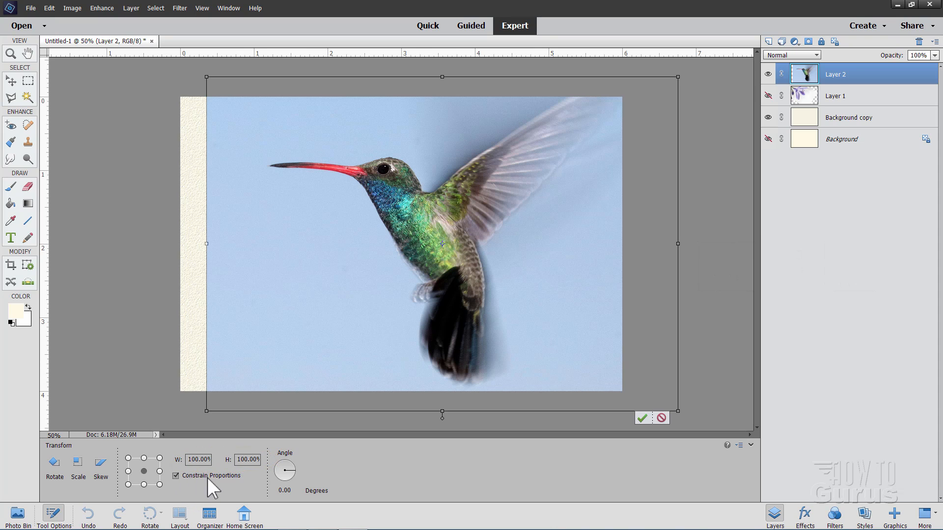
left_click(199, 460)
type("82")
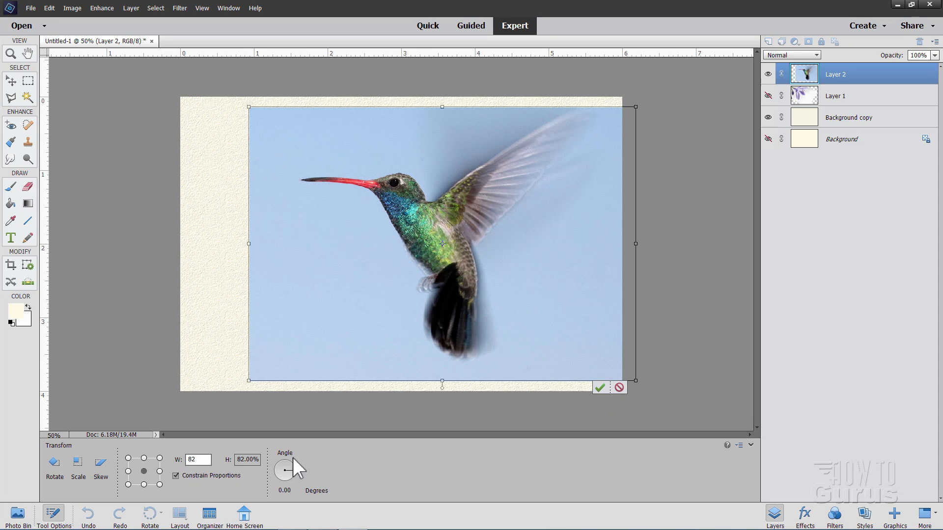
left_click(599, 388)
left_click_drag(463, 304, 488, 306)
mouse_move(478, 340)
left_mouse_down()
mouse_move(481, 329)
mouse_move(481, 340)
left_mouse_up()
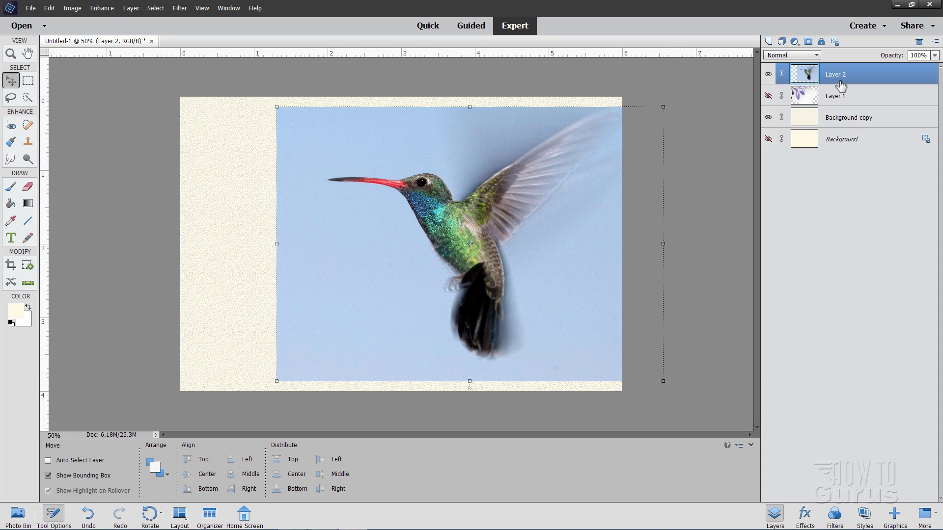
- Rename the hummingbird layer as Bird and the agapanthus layer as Flower
double_click(834, 78)
type("Bird")
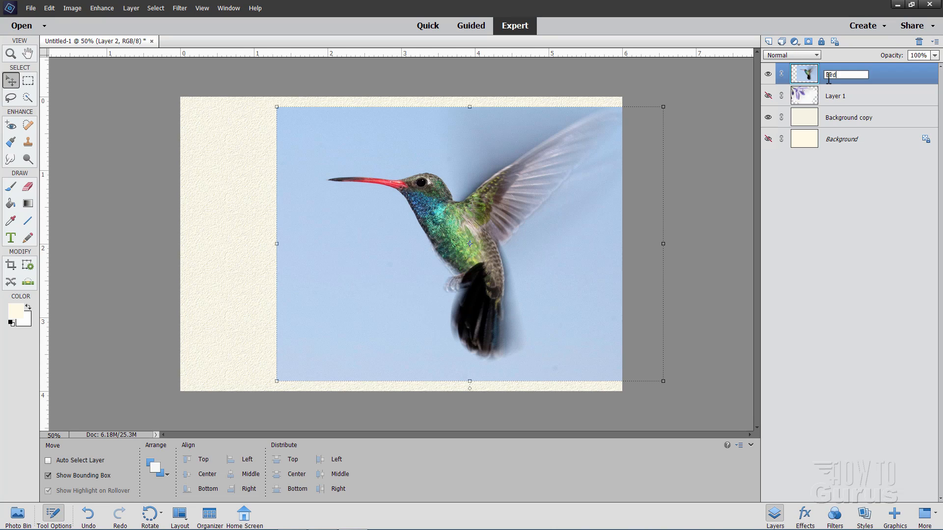
left_click(837, 98)
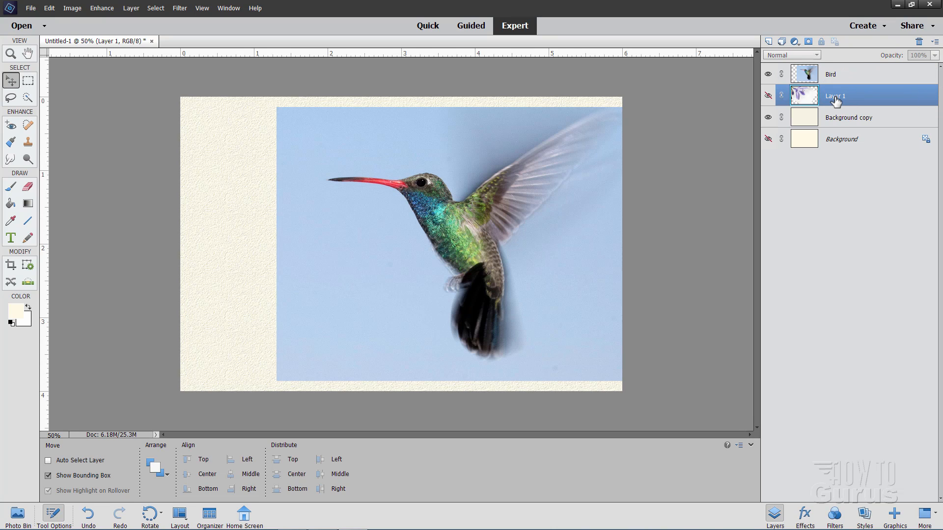
double_click(836, 98)
type("Flower")
- Duplicate the Bird layer under the default copy name and hide the original Bird layer
left_click(829, 77)
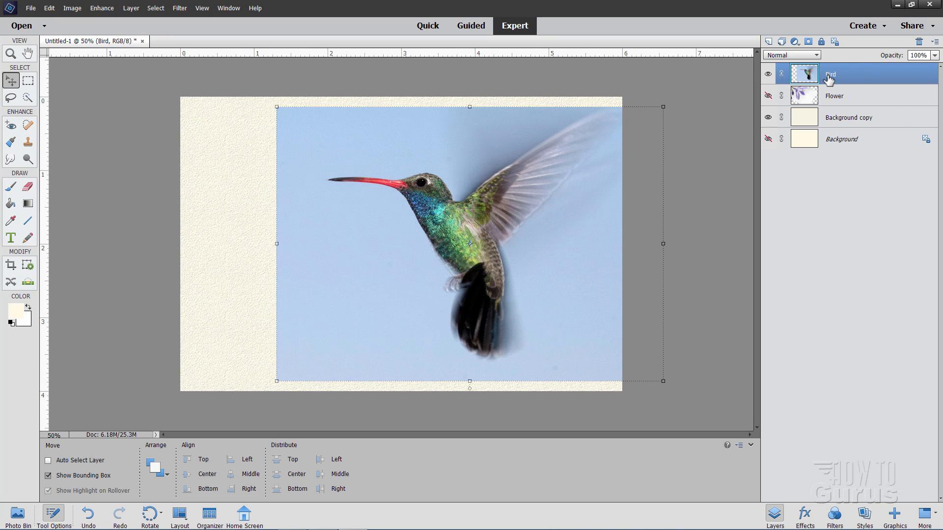
right_click(829, 79)
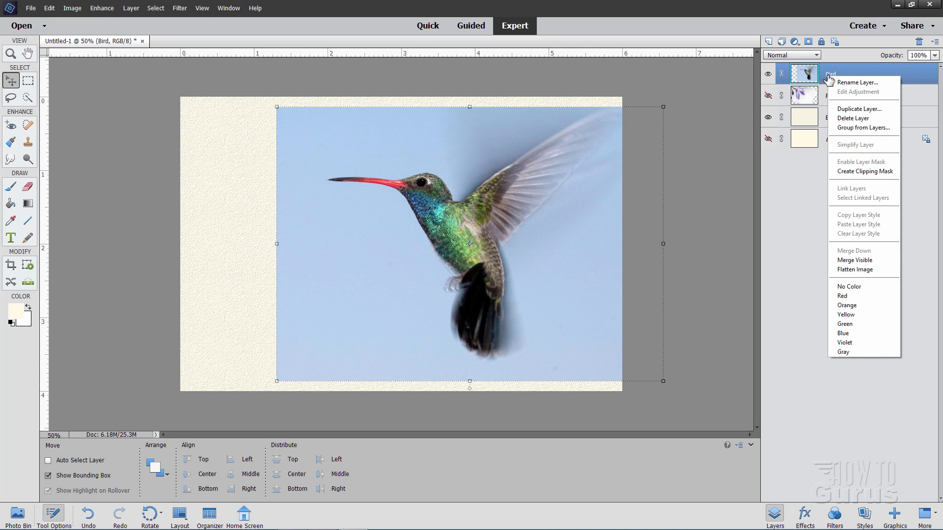
left_click(857, 109)
left_click(557, 163)
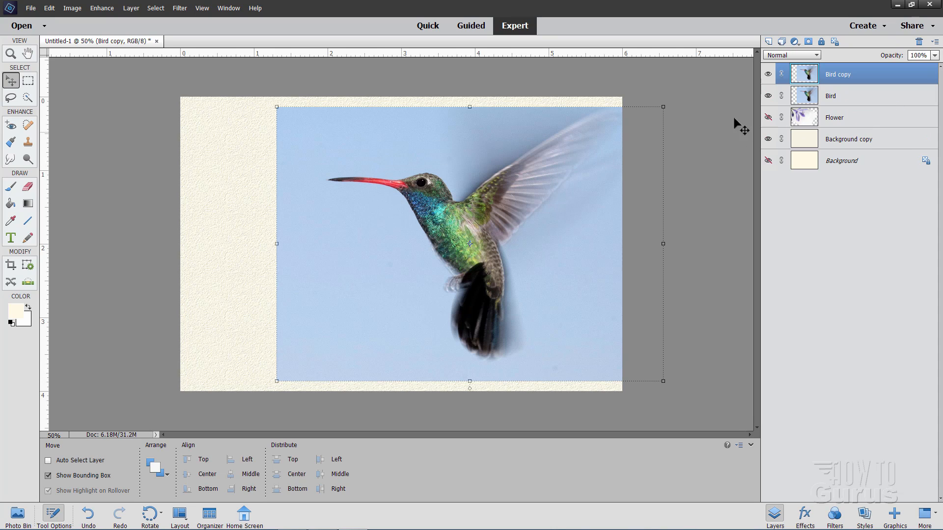
left_click(768, 96)
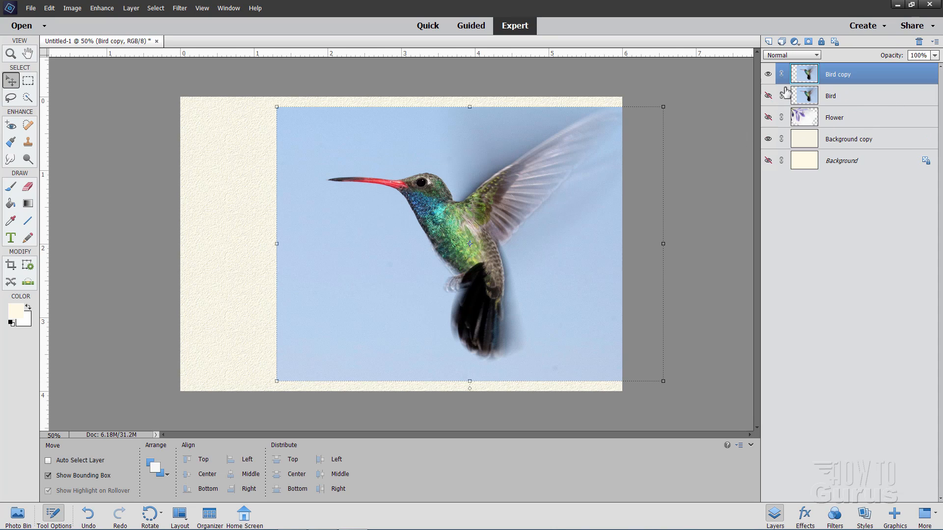
- Show the Flower layer and duplicate it under the default copy name
left_click(814, 127)
left_click(768, 118)
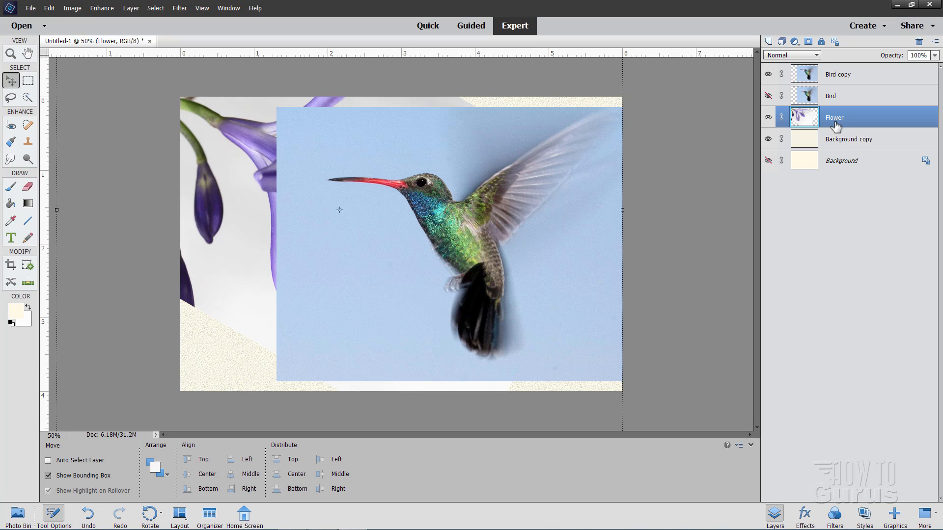
right_click(835, 124)
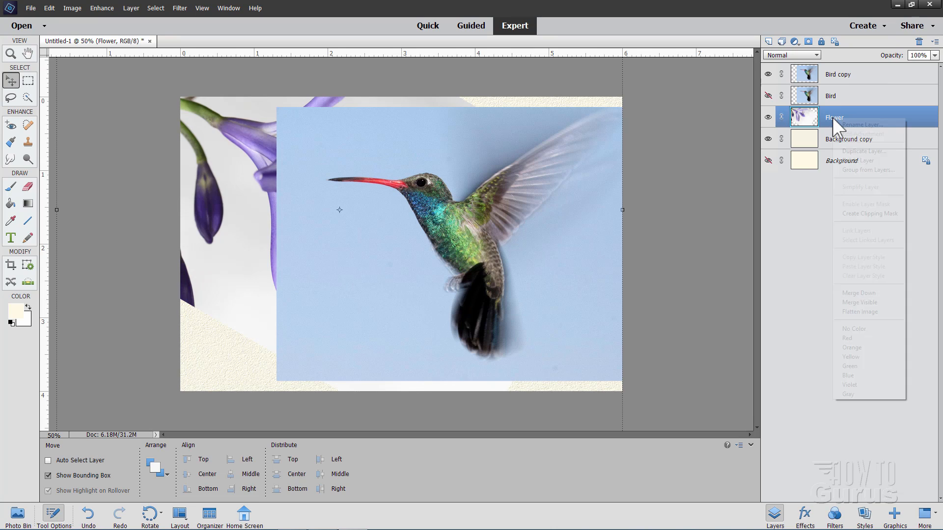
left_click(843, 148)
left_click(559, 161)
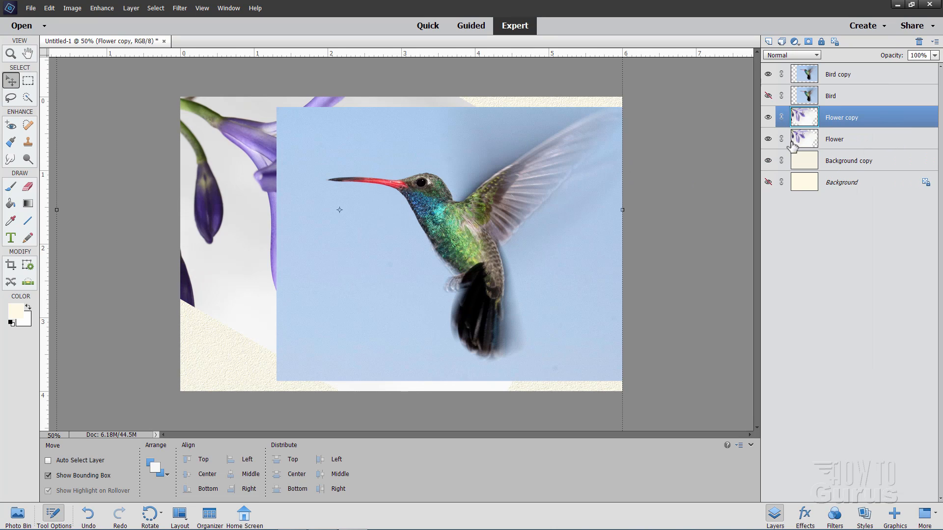
- Hide the original Flower layer and move the Bird layer directly beneath Flower copy in the layer stack
left_click(769, 140)
left_click(853, 98)
left_click_drag(845, 98, 847, 130)
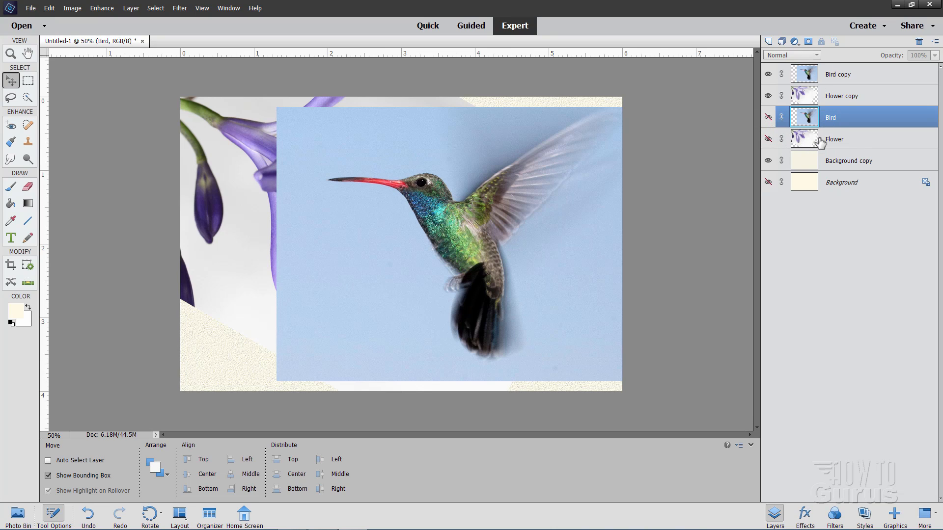
- Make a new Quick Selection with a 13 px brush over the hummingbird's beak, body, wing and tail on the Bird copy layer
left_click(838, 77)
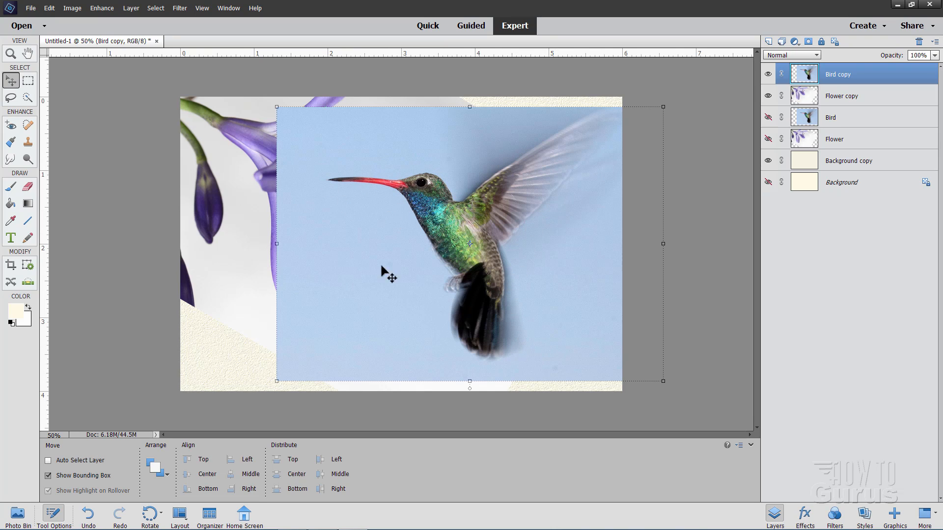
left_click(27, 97)
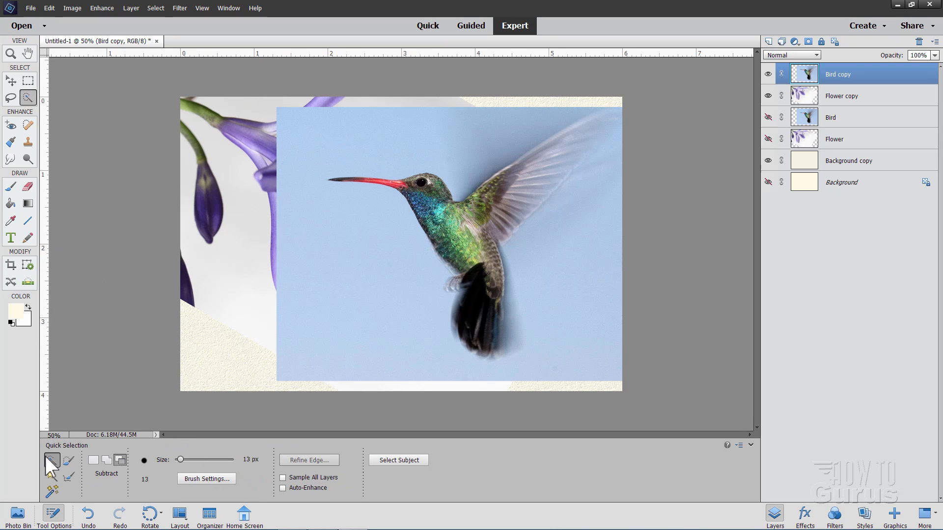
left_click(94, 459)
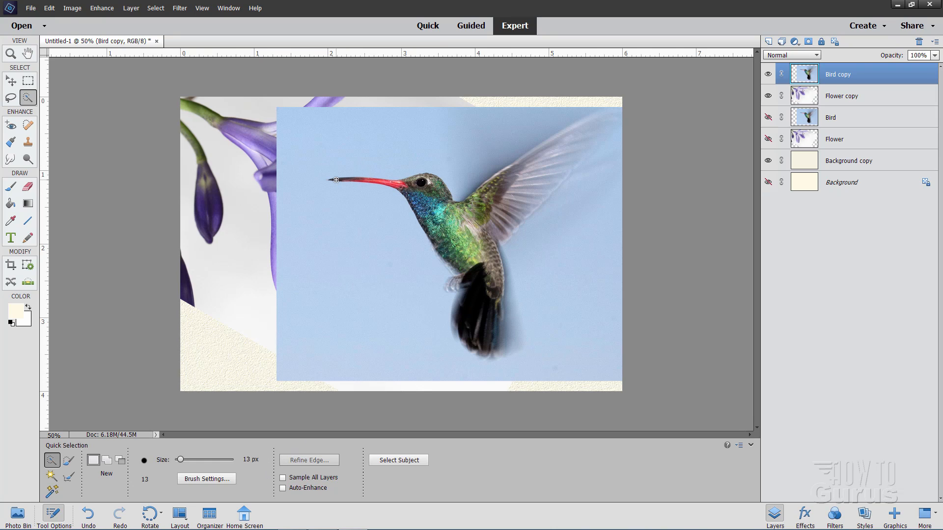
left_click_drag(354, 180, 377, 180)
mouse_move(420, 202)
left_mouse_down()
mouse_move(447, 202)
mouse_move(448, 212)
mouse_move(421, 214)
mouse_move(435, 239)
left_mouse_up()
mouse_move(477, 271)
left_mouse_down()
mouse_move(485, 244)
mouse_move(468, 210)
mouse_move(485, 186)
left_mouse_up()
left_click_drag(557, 138, 573, 128)
left_click_drag(529, 191, 509, 216)
mouse_move(489, 273)
left_mouse_down()
mouse_move(491, 287)
mouse_move(462, 321)
mouse_move(473, 324)
left_mouse_up()
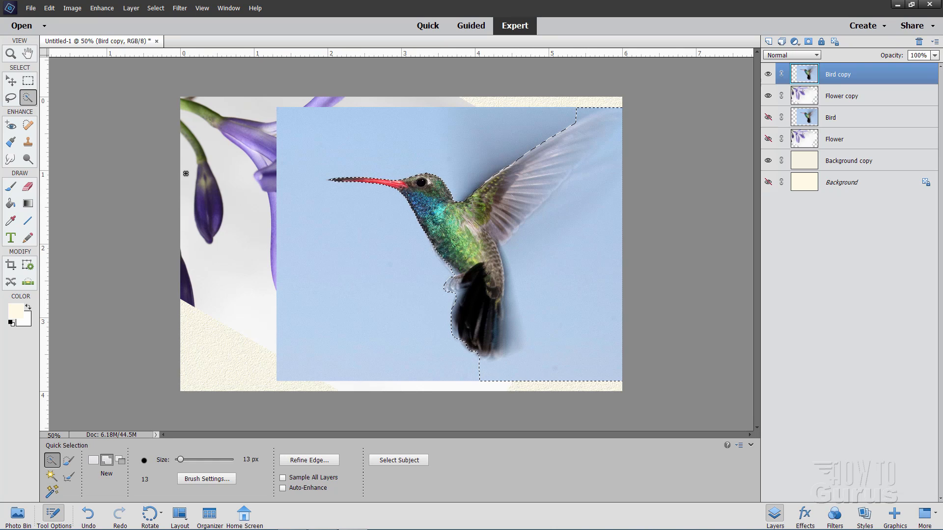
- Subtract the excess sky around the wing and tail from the selection with the Lasso, leaving a loose outline around the hummingbird
left_click(10, 97)
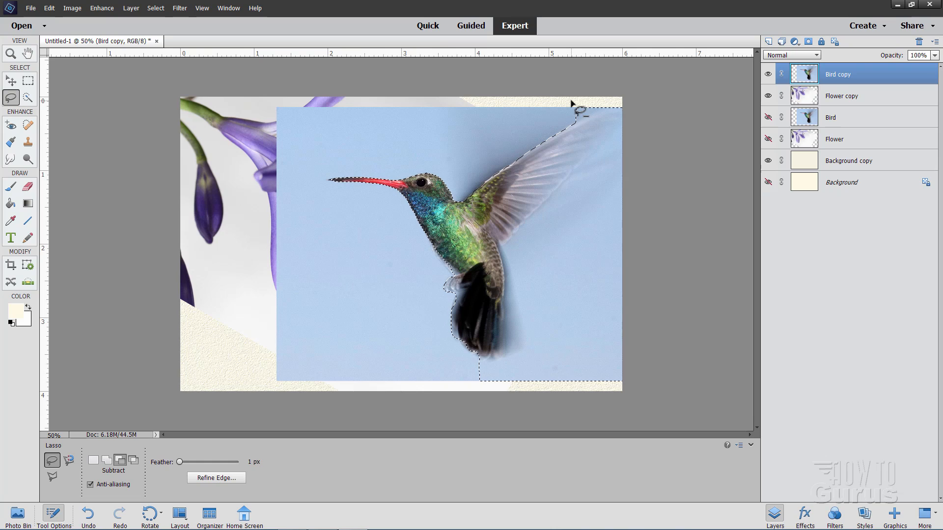
left_click_drag(569, 101, 569, 117)
mouse_move(576, 125)
left_mouse_down()
mouse_move(610, 110)
mouse_move(619, 123)
mouse_move(499, 247)
mouse_move(509, 353)
mouse_move(493, 361)
mouse_move(471, 356)
mouse_move(455, 369)
mouse_move(465, 395)
mouse_move(526, 422)
mouse_move(612, 408)
mouse_move(668, 345)
mouse_move(662, 116)
mouse_move(620, 72)
mouse_move(577, 82)
mouse_move(568, 103)
mouse_move(589, 116)
left_mouse_up()
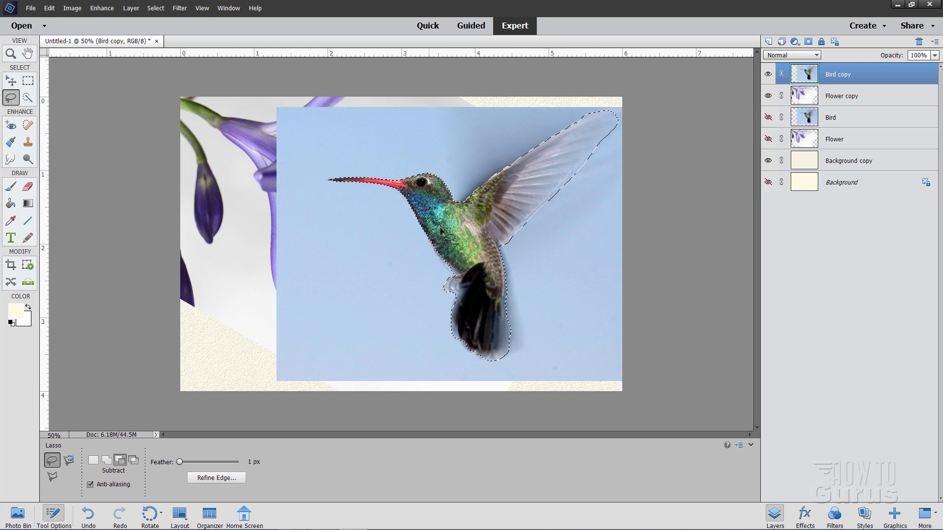
- Invert the selection, delete the blue sky from the Bird copy layer, and deselect
left_click(156, 8)
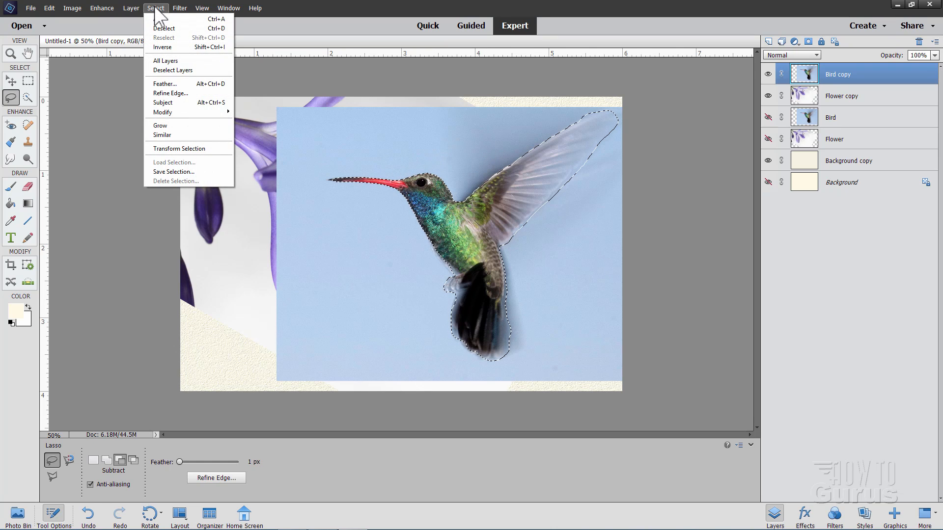
left_click(169, 46)
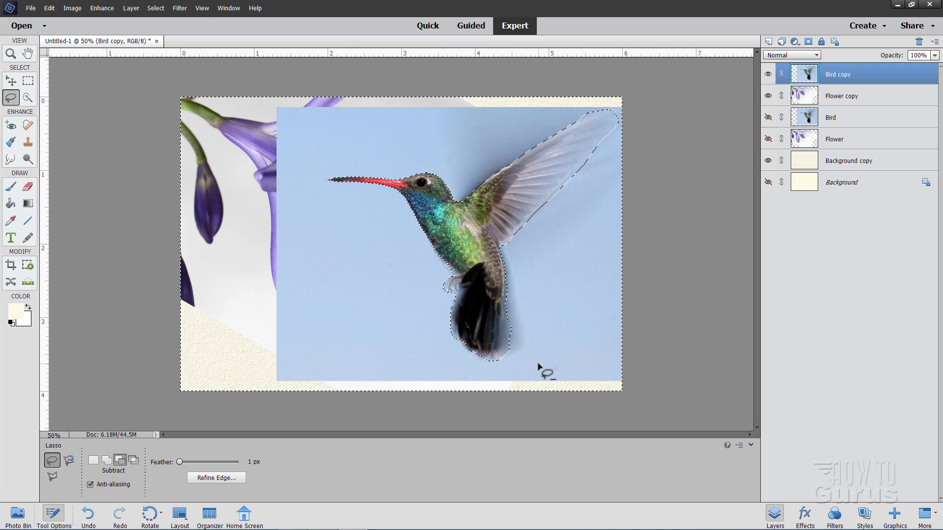
key("Delete")
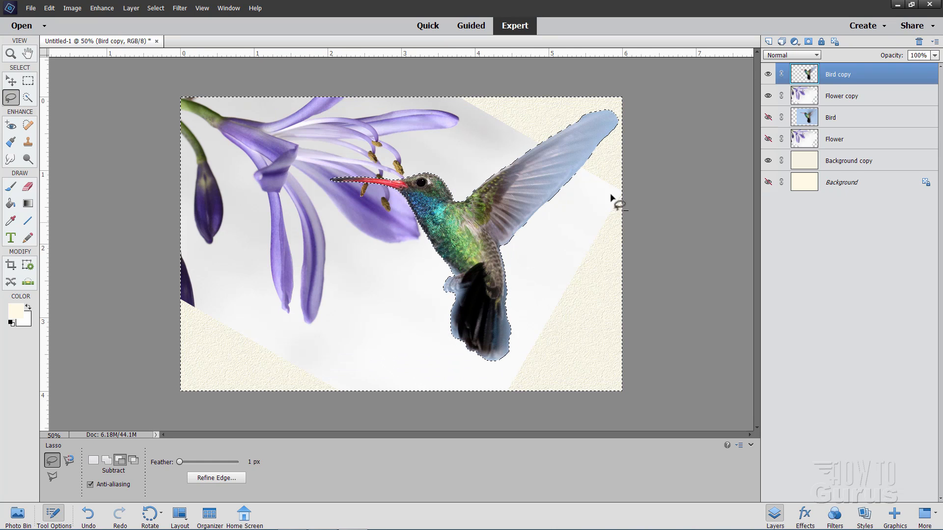
left_click(156, 8)
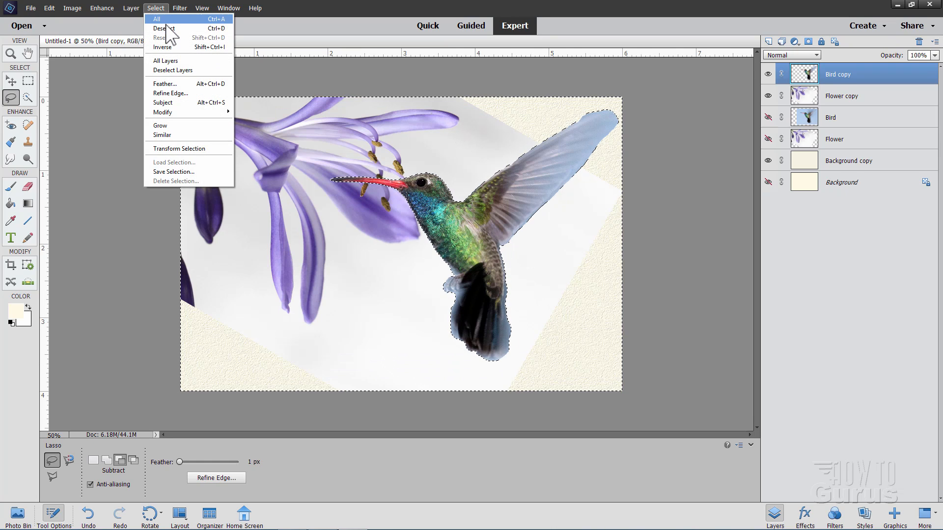
left_click(167, 25)
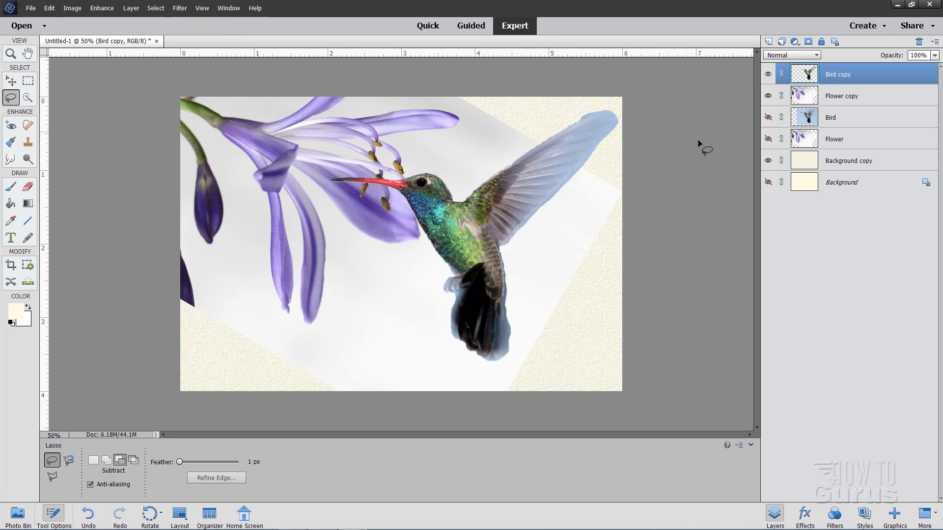
- Hide the Flower copy layer and apply a strong Gaussian Blur to the cut-out hummingbird on Bird copy
left_click(769, 97)
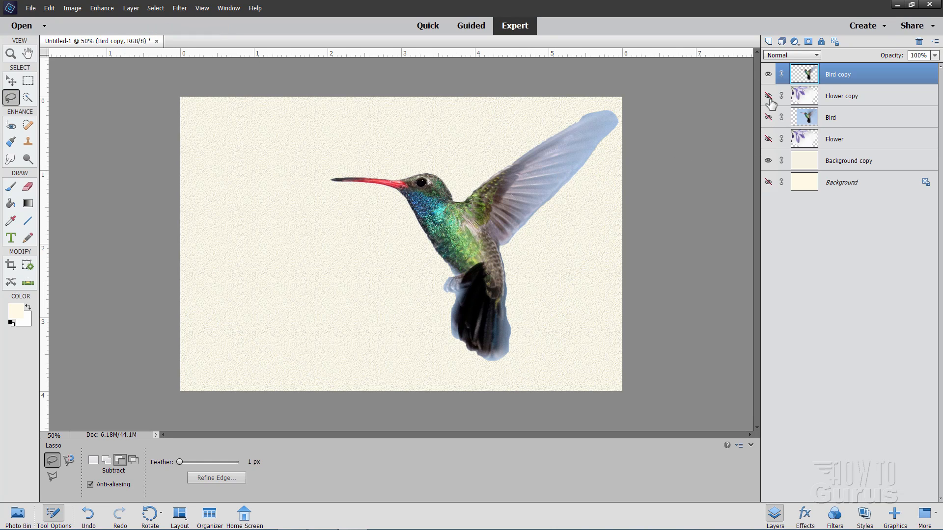
left_click(11, 81)
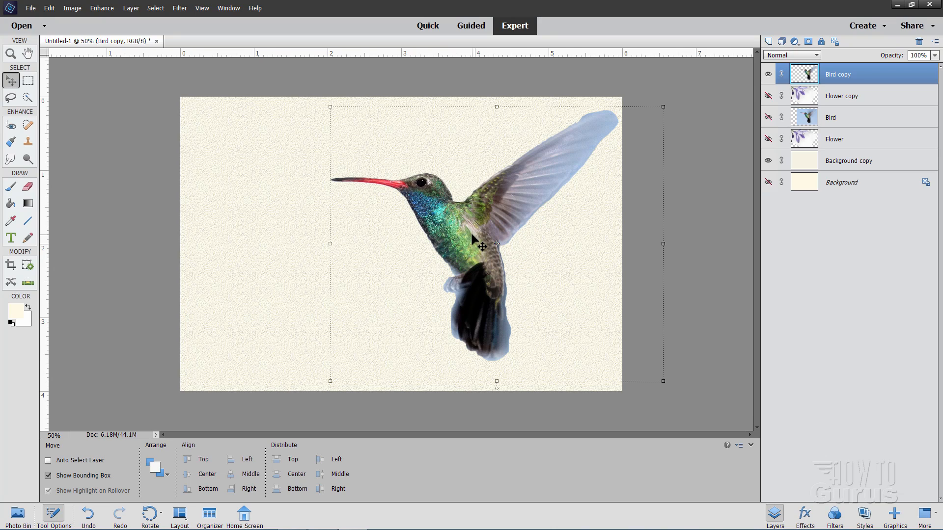
left_click(175, 9)
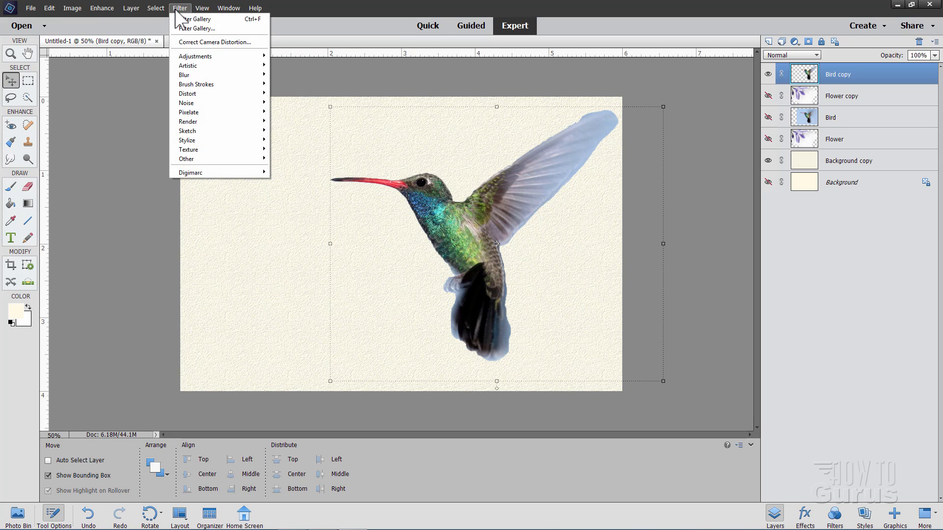
mouse_move(199, 74)
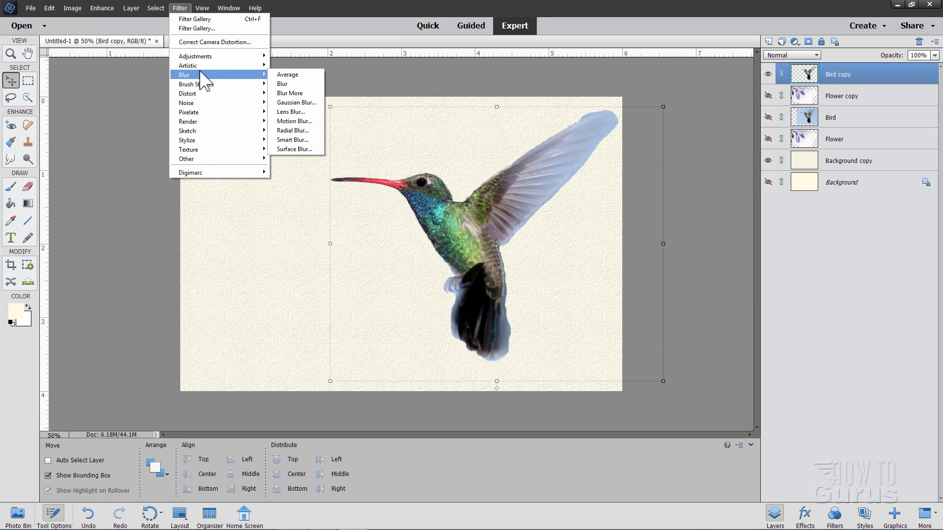
left_click(295, 104)
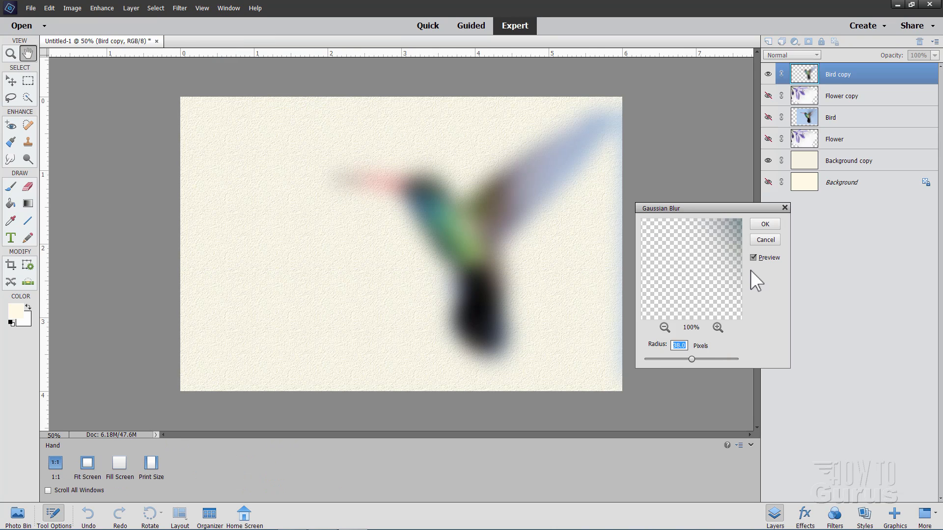
key("BackSpace")
left_click(764, 225)
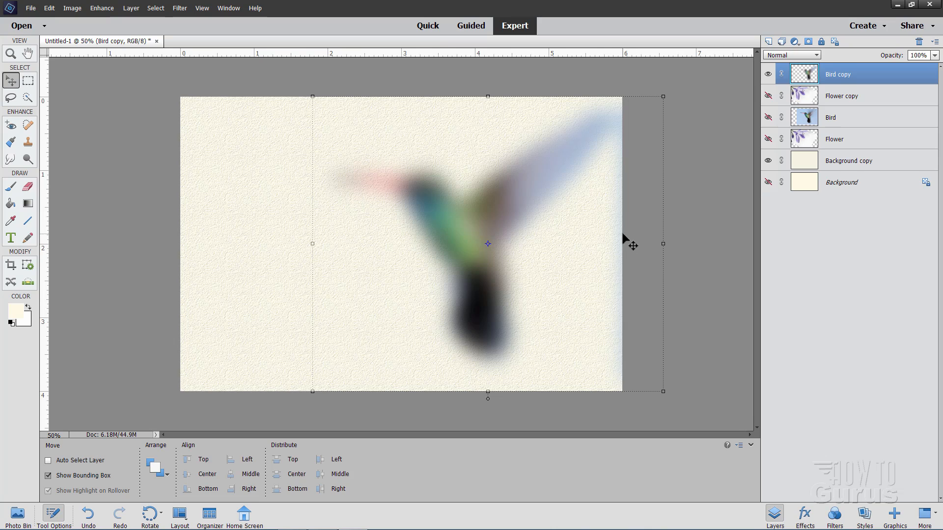
- Set the Eraser to the hard round 19 px brush from Default Brushes and enlarge it to 77 px
left_click(28, 187)
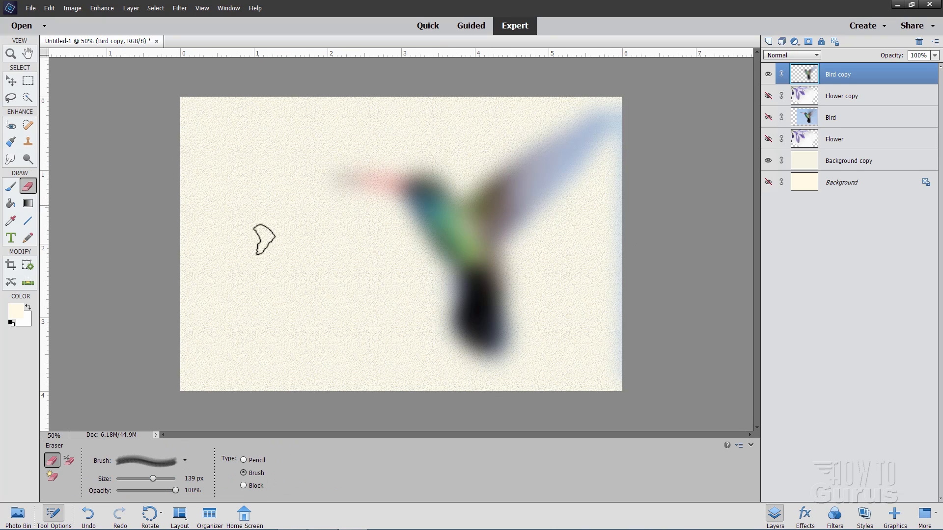
left_click(139, 457)
left_click(168, 347)
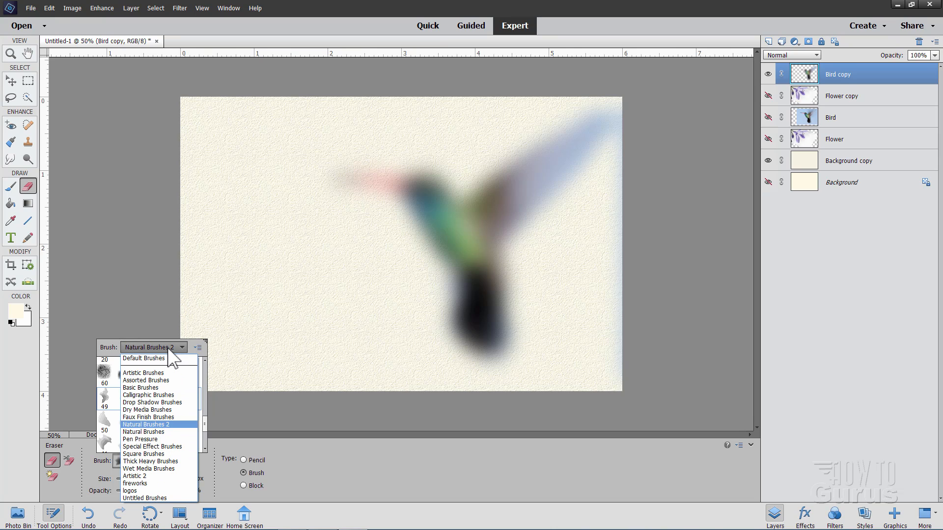
left_click(144, 358)
scroll(167, 410, "down", 3)
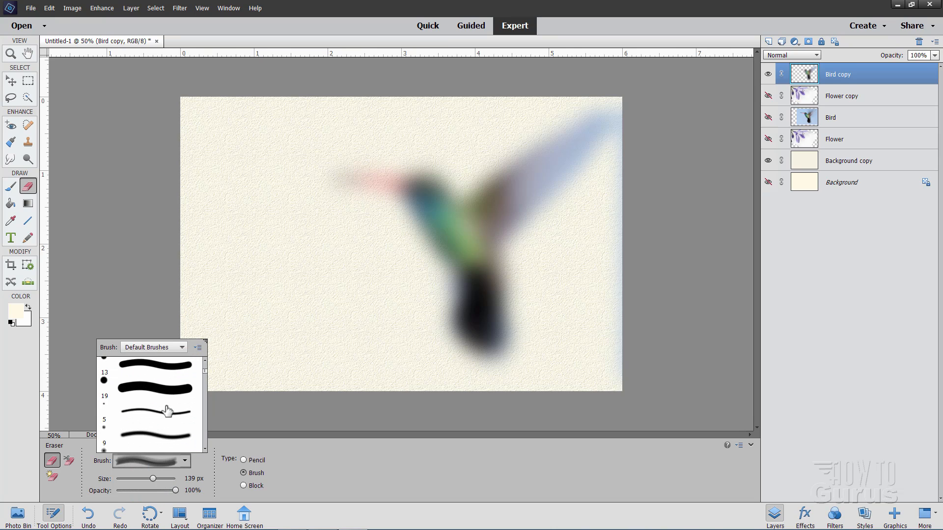
scroll(167, 410, "down", 2)
left_click(150, 376)
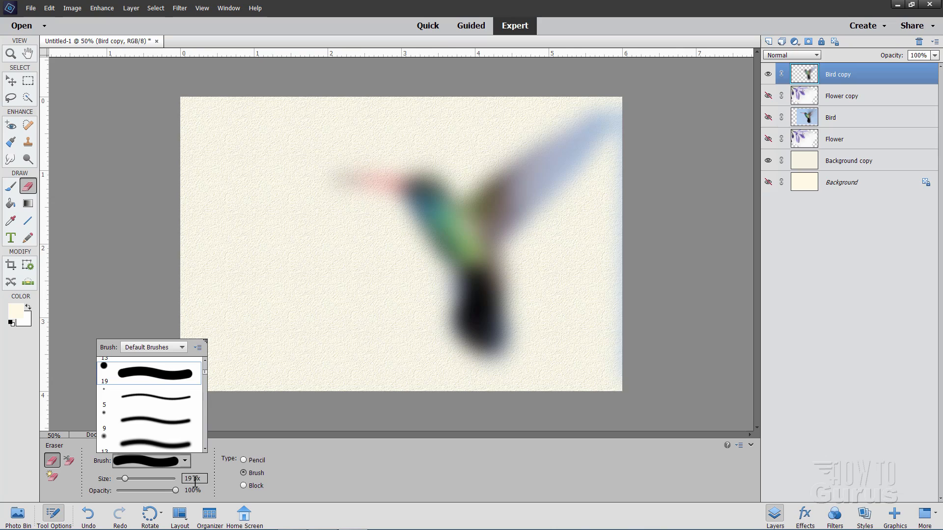
left_click_drag(125, 479, 147, 476)
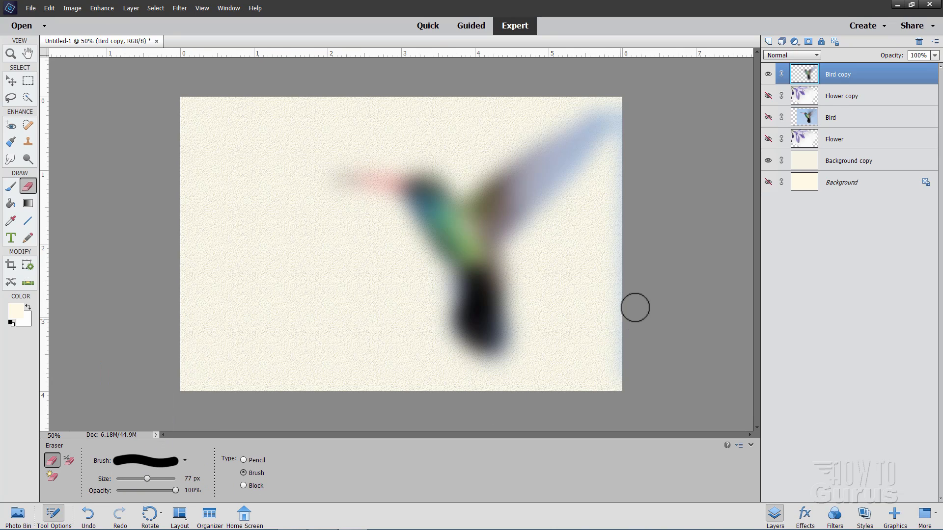
- Erase the blurred blue strip along the canvas's right edge below the wing tip, and switch to the Move tool
left_click_drag(621, 301, 617, 379)
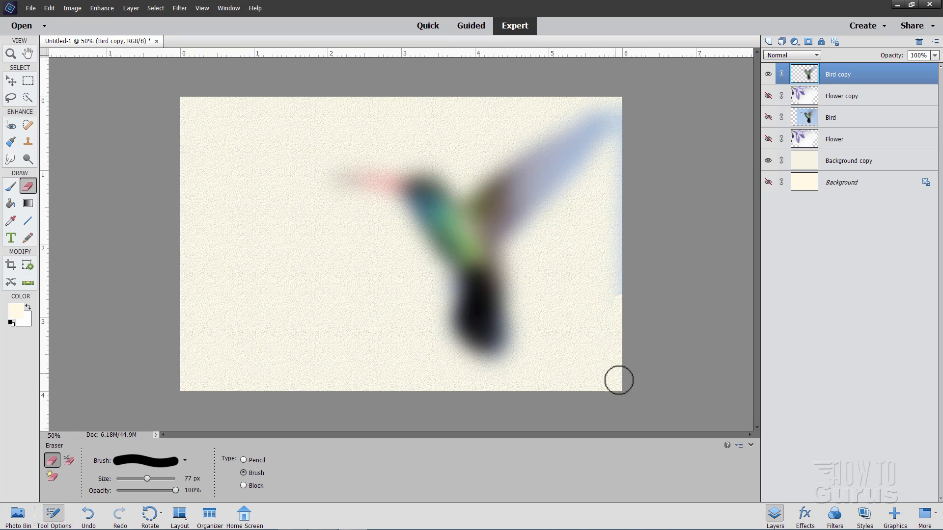
mouse_move(616, 289)
left_mouse_down()
mouse_move(618, 164)
mouse_move(637, 150)
left_mouse_up()
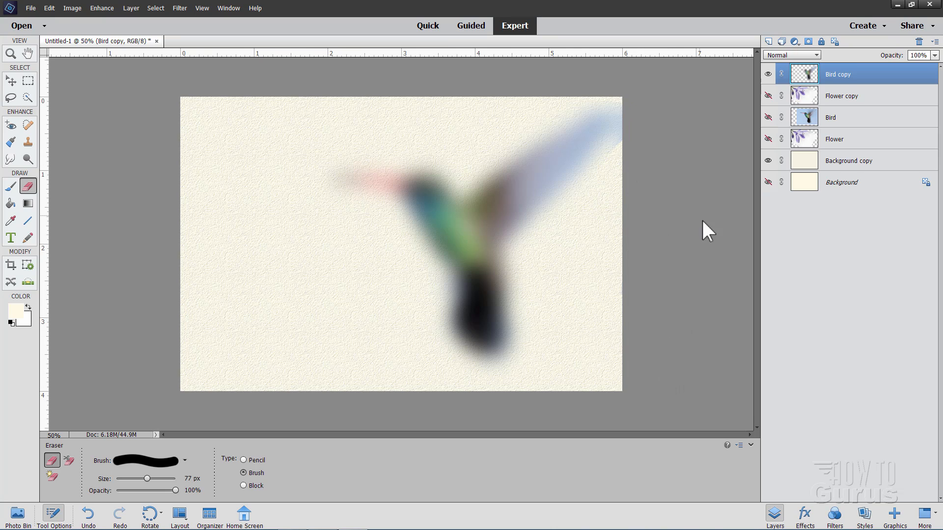
key("v")
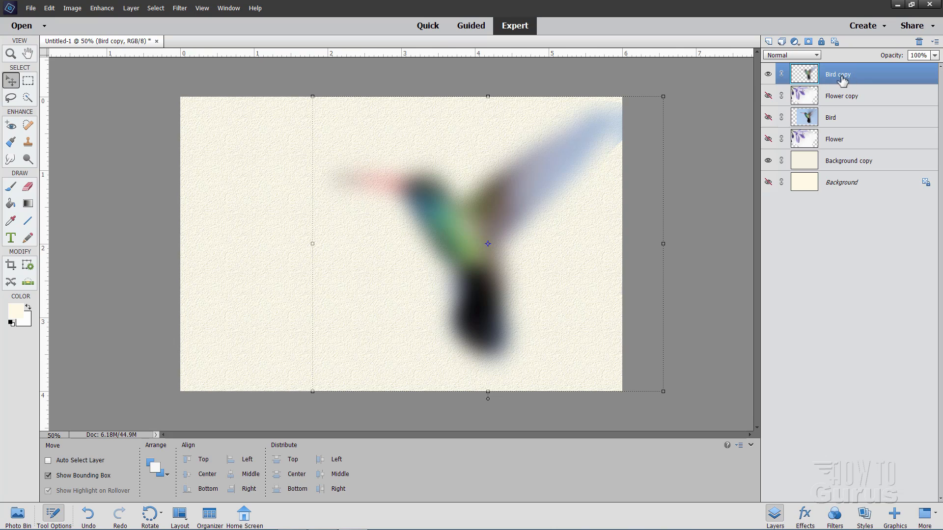
- Show the Bird layer with Bird copy hidden, and duplicate Bird to the top of the layer stack
left_click(768, 117)
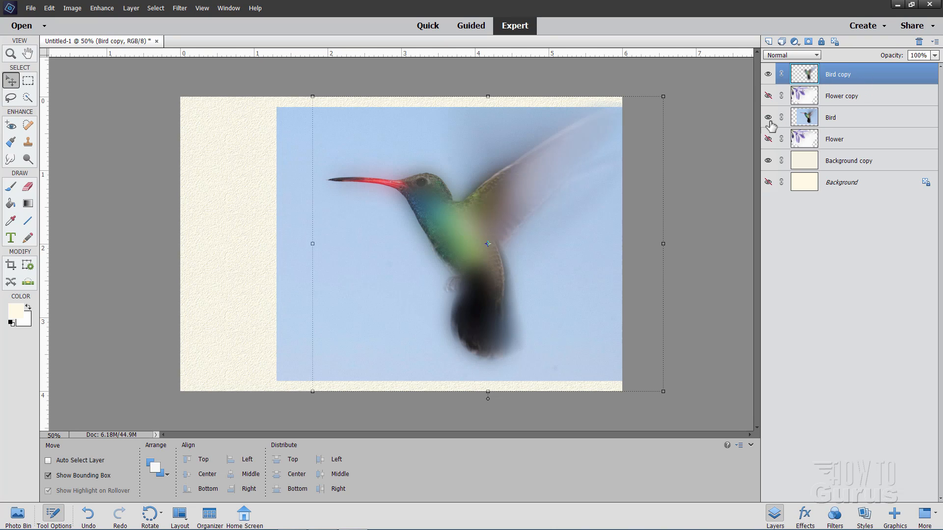
left_click(835, 121)
left_click(768, 73)
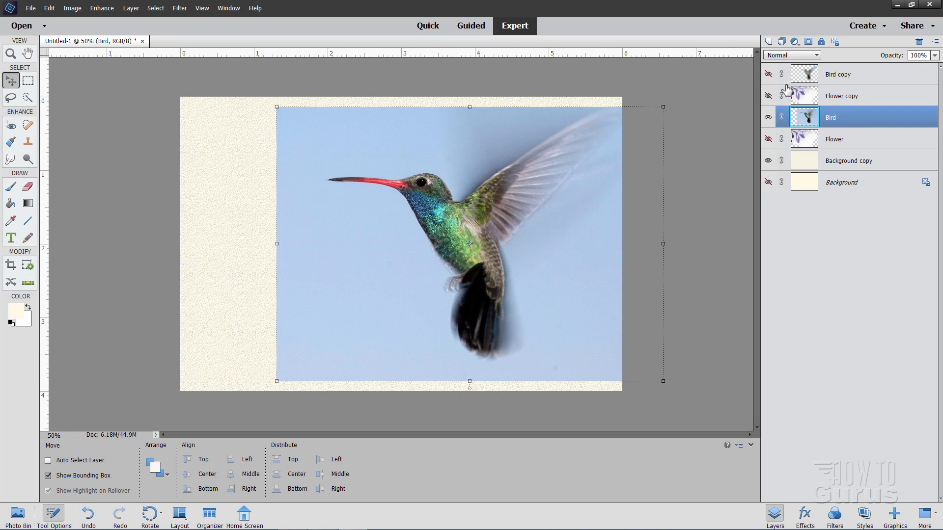
right_click(835, 121)
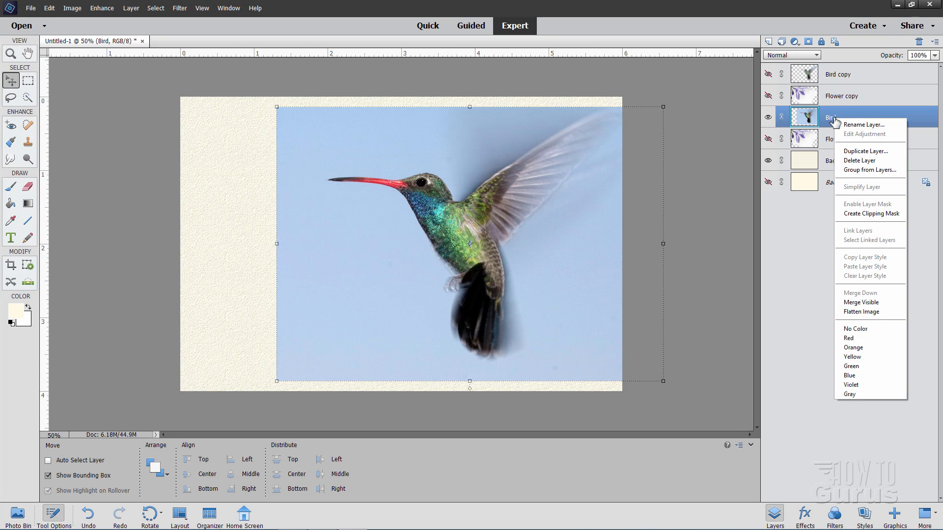
left_click(853, 150)
key("Return")
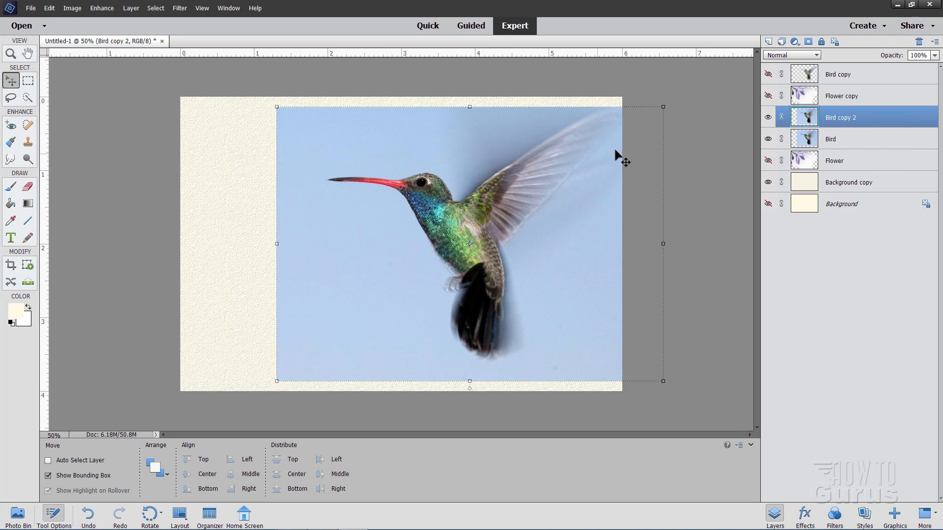
left_click_drag(841, 123, 830, 71)
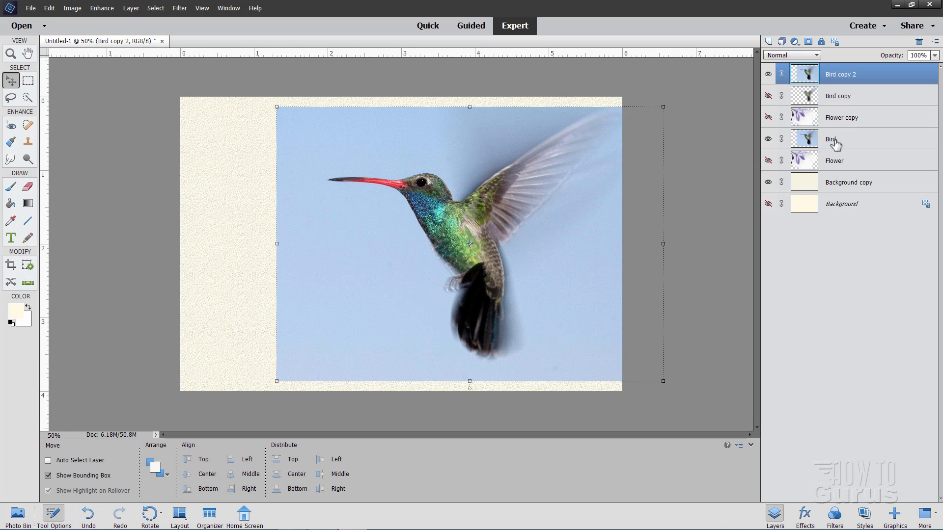
- Duplicate the original Bird layer two more times, placing each duplicate at the top of the layer stack
right_click(837, 139)
left_click(857, 172)
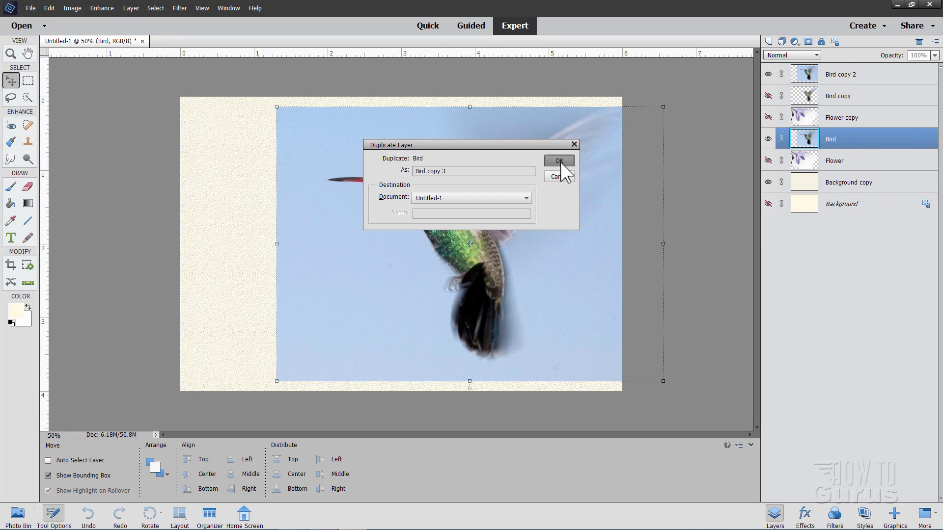
left_click(559, 161)
left_click_drag(836, 139, 825, 72)
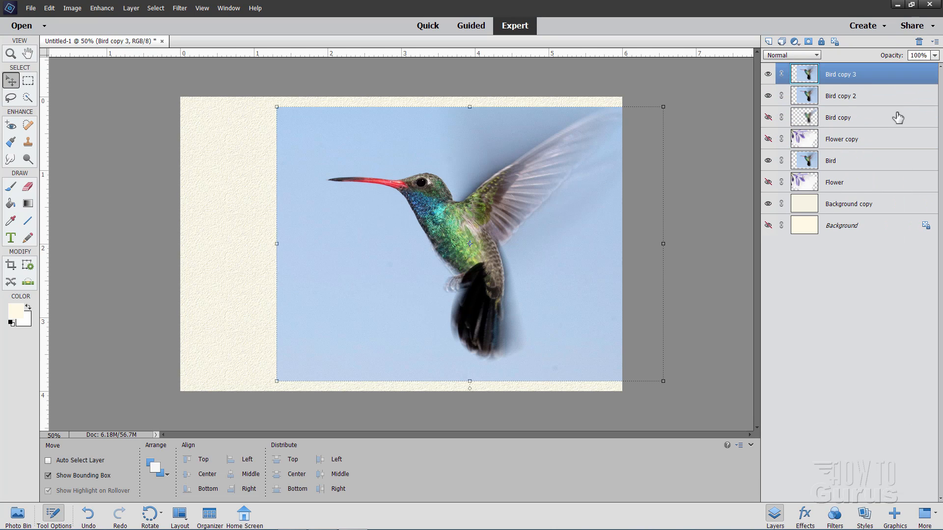
right_click(833, 165)
left_click(864, 197)
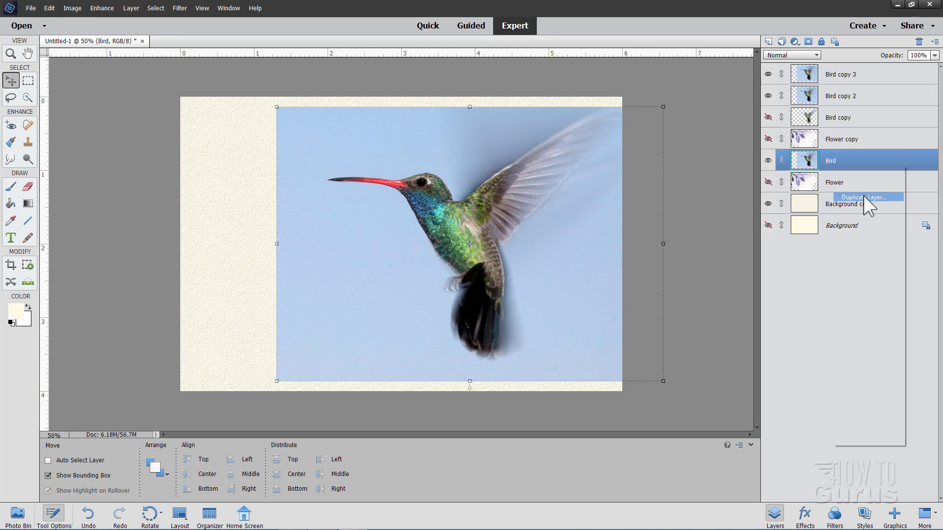
left_click(560, 161)
left_click_drag(825, 151, 839, 71)
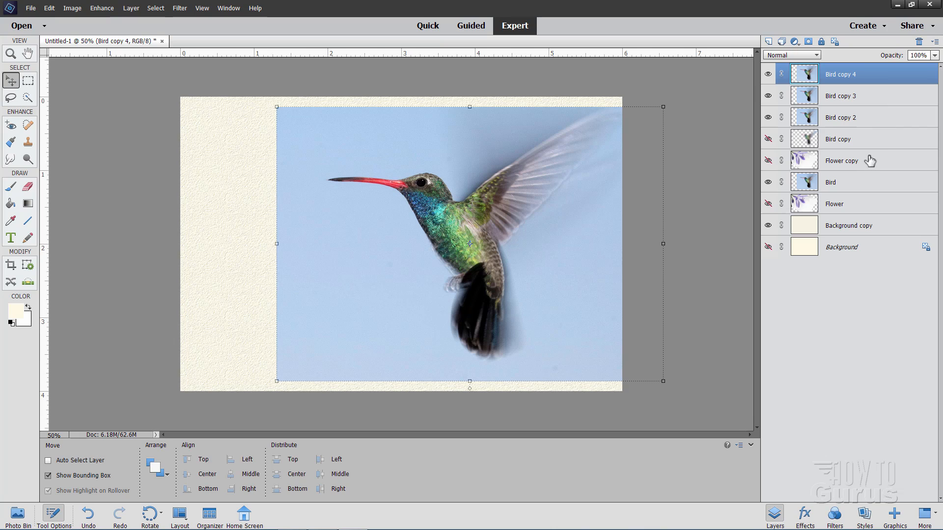
- Hide Bird and its three new duplicates, and make Flower copy the visible, active layer
left_click(768, 75)
left_click(768, 96)
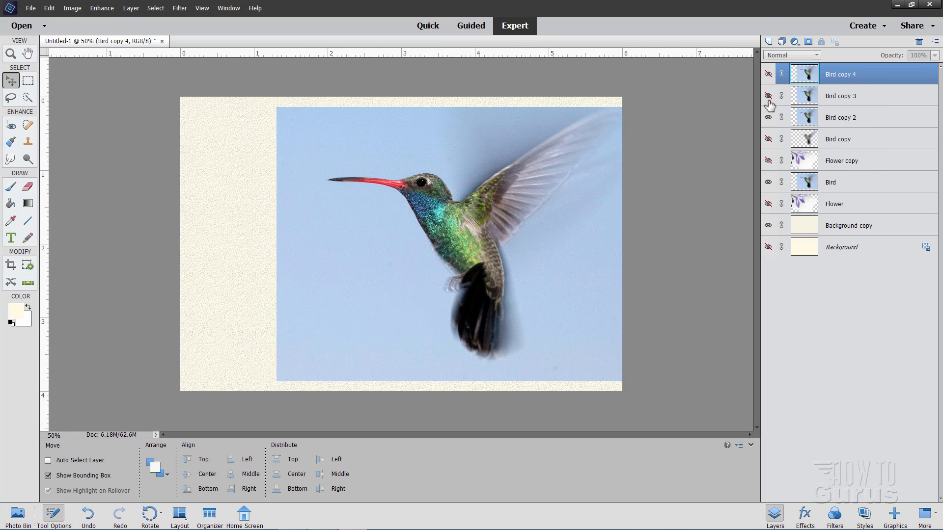
left_click(769, 117)
left_click(768, 182)
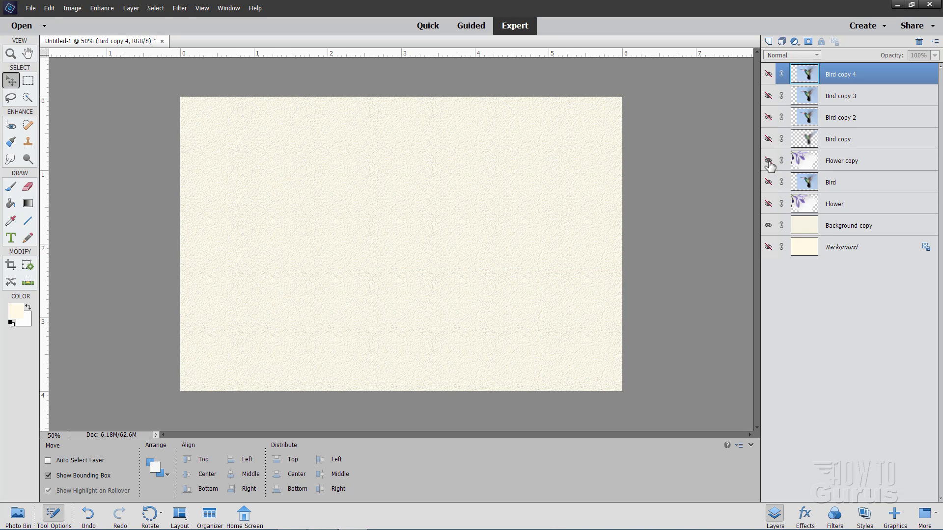
left_click(768, 161)
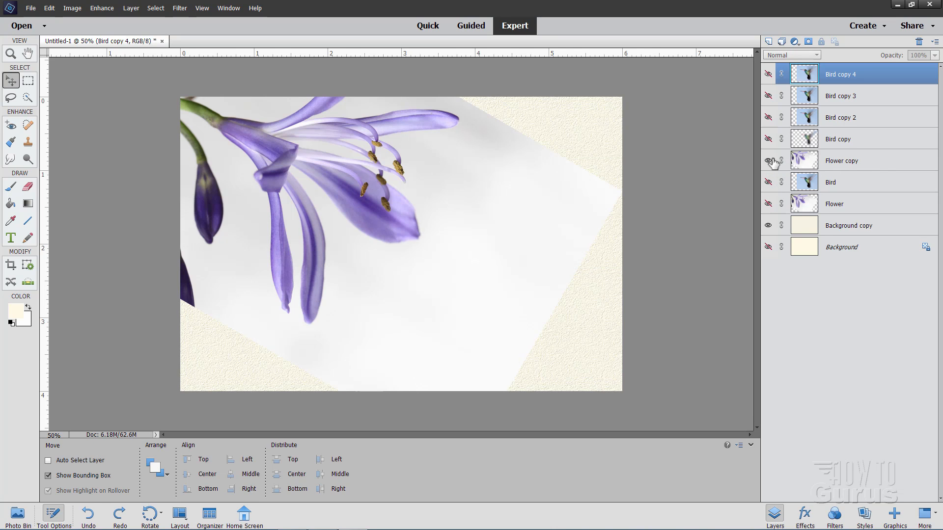
left_click(869, 166)
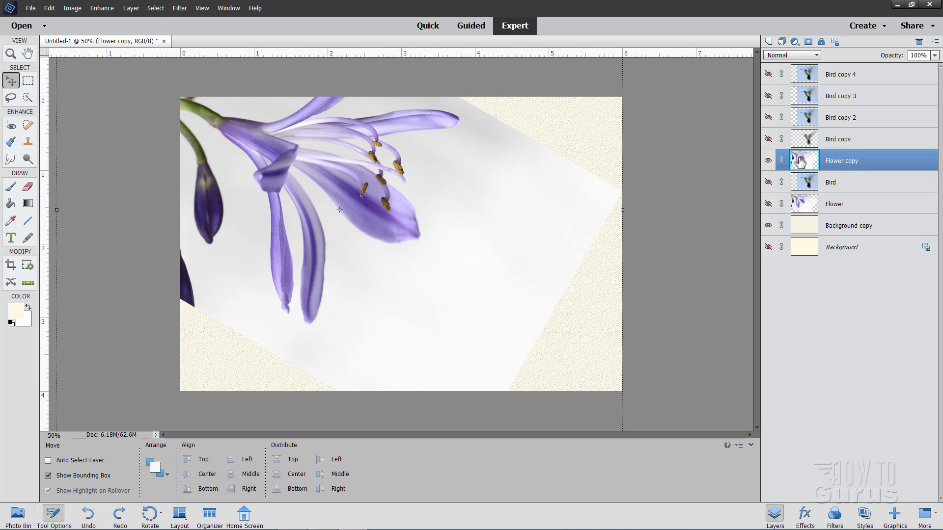
- Select the purple flower, its stems and the dark buds on Flower copy with the Quick Selection tool
left_click(28, 96)
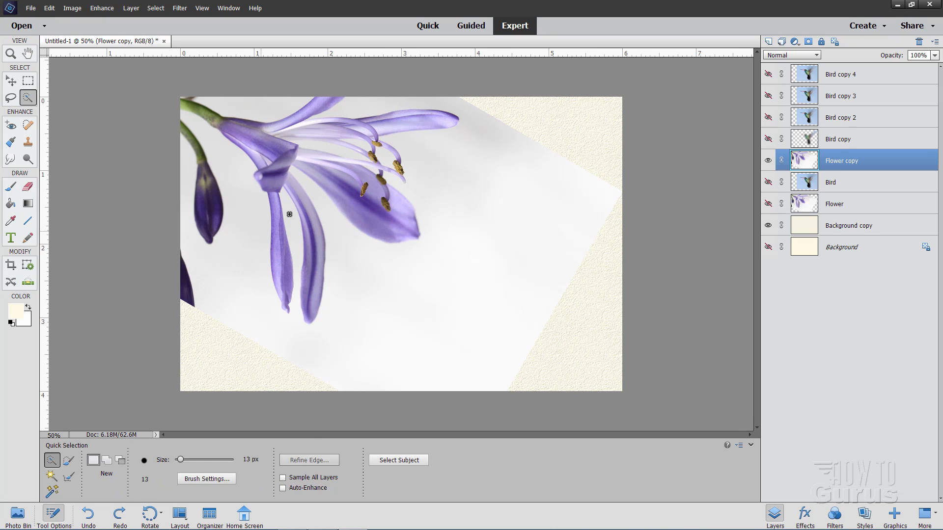
mouse_move(189, 110)
left_mouse_down()
mouse_move(257, 133)
mouse_move(313, 108)
left_mouse_up()
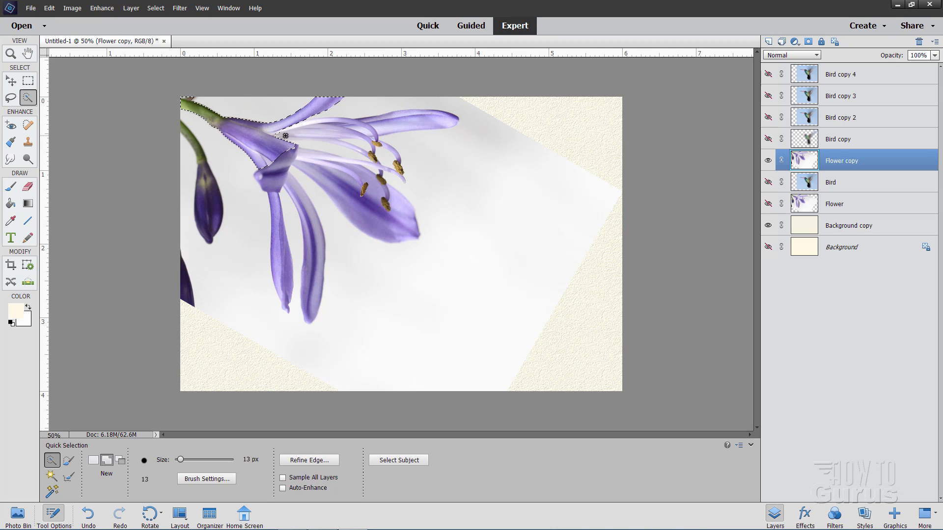
mouse_move(278, 138)
left_mouse_down()
mouse_move(325, 122)
mouse_move(422, 120)
left_mouse_up()
mouse_move(385, 145)
left_mouse_down()
mouse_move(400, 177)
mouse_move(357, 176)
mouse_move(410, 220)
mouse_move(393, 234)
left_mouse_up()
mouse_move(277, 171)
left_mouse_down()
mouse_move(259, 177)
mouse_move(278, 209)
mouse_move(284, 269)
left_mouse_up()
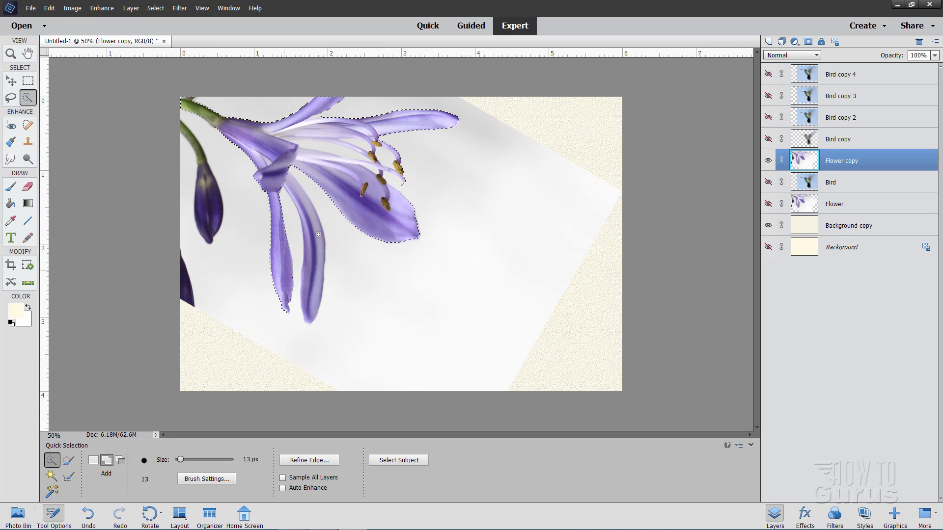
left_click_drag(294, 185, 312, 250)
mouse_move(183, 127)
left_mouse_down()
mouse_move(217, 229)
mouse_move(188, 287)
left_mouse_up()
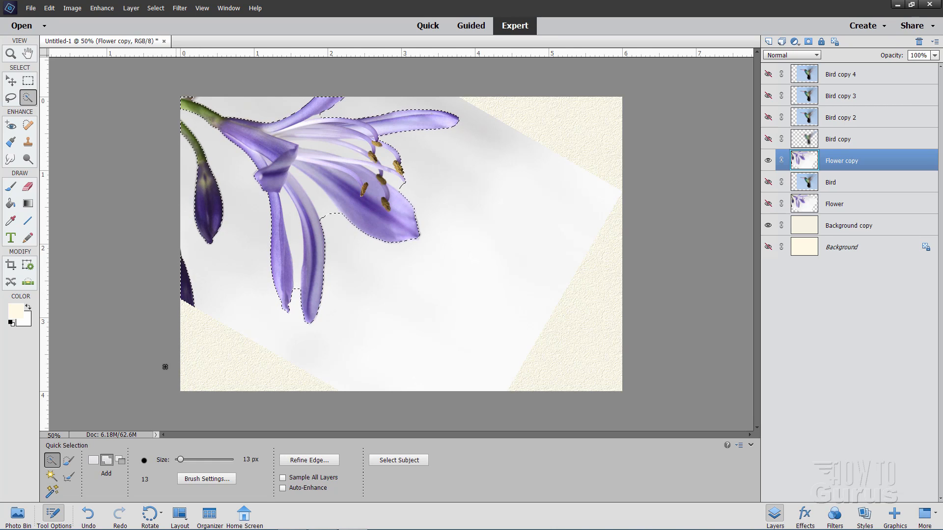
- Subtract the background gaps between petals and stamens from the flower selection, refining it with a 7 px brush
left_click(119, 460)
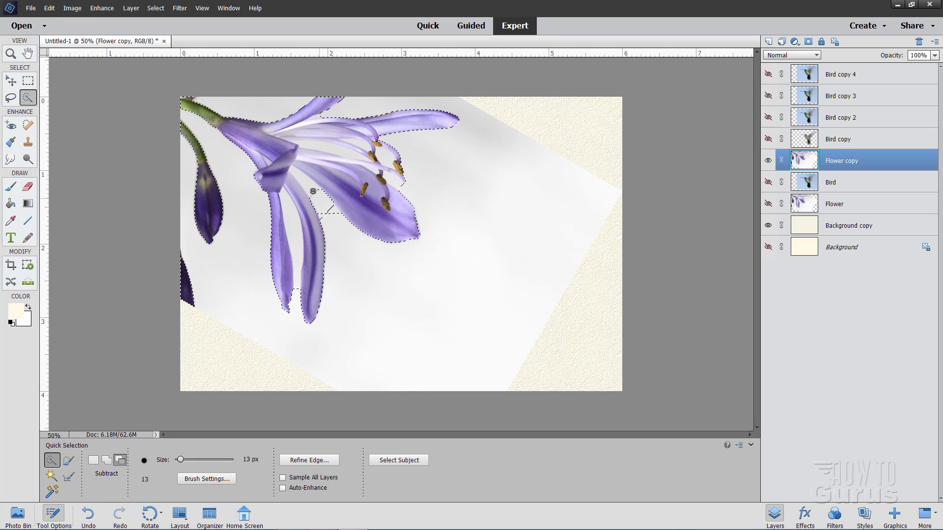
left_click_drag(298, 175, 329, 221)
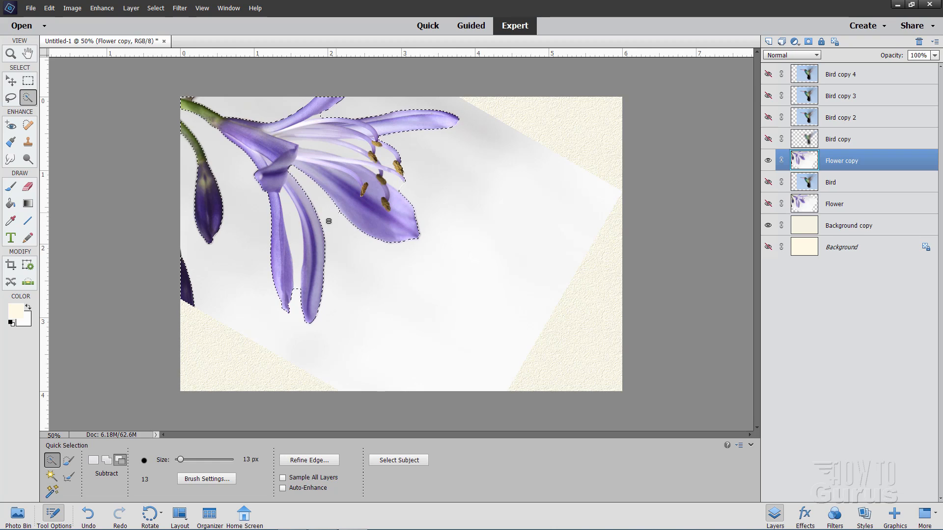
left_click_drag(382, 182, 376, 175)
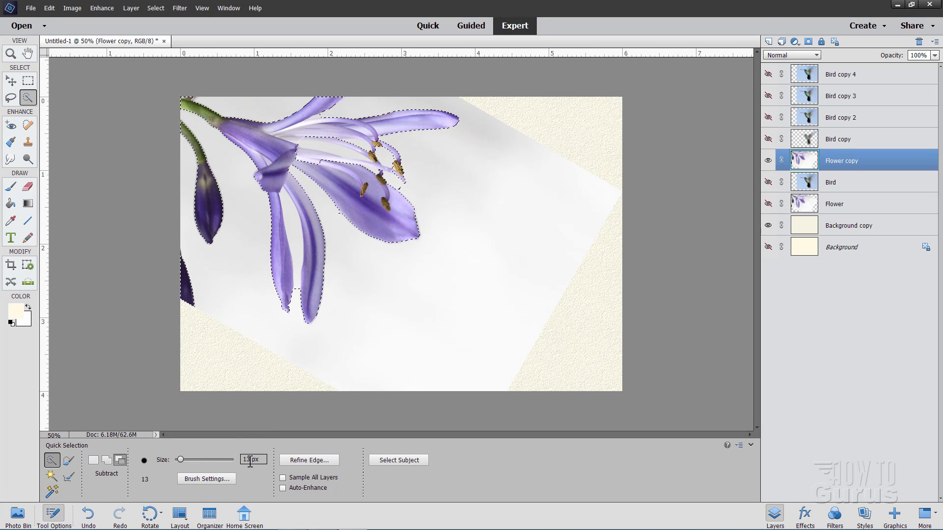
left_click_drag(250, 462, 212, 458)
type("7")
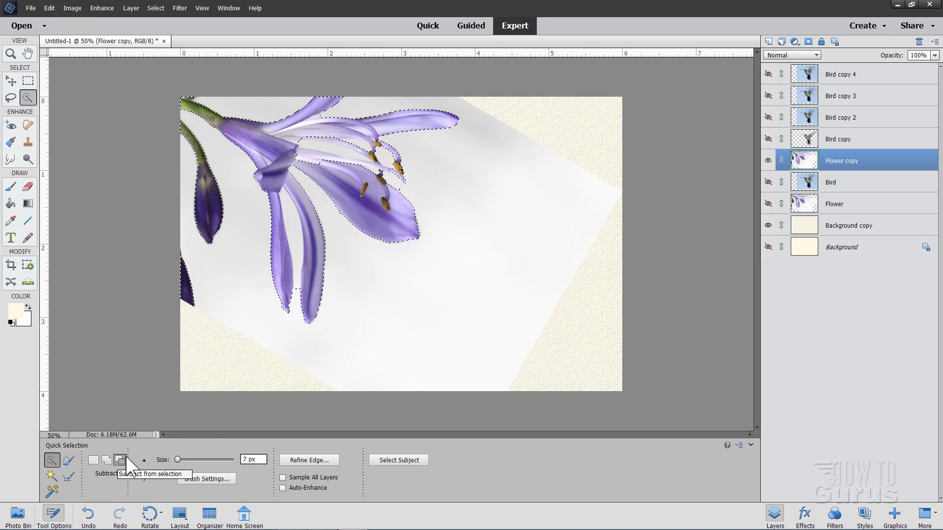
left_click(363, 144)
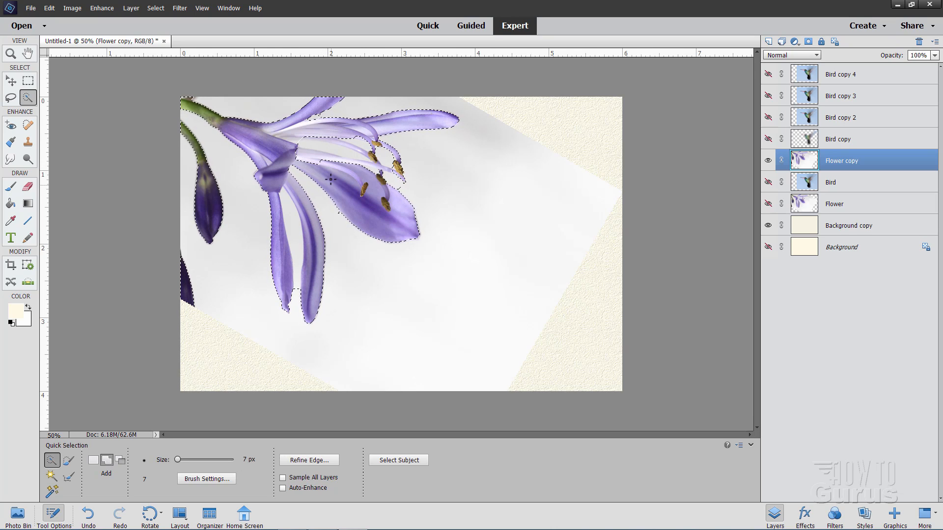
left_click(309, 156)
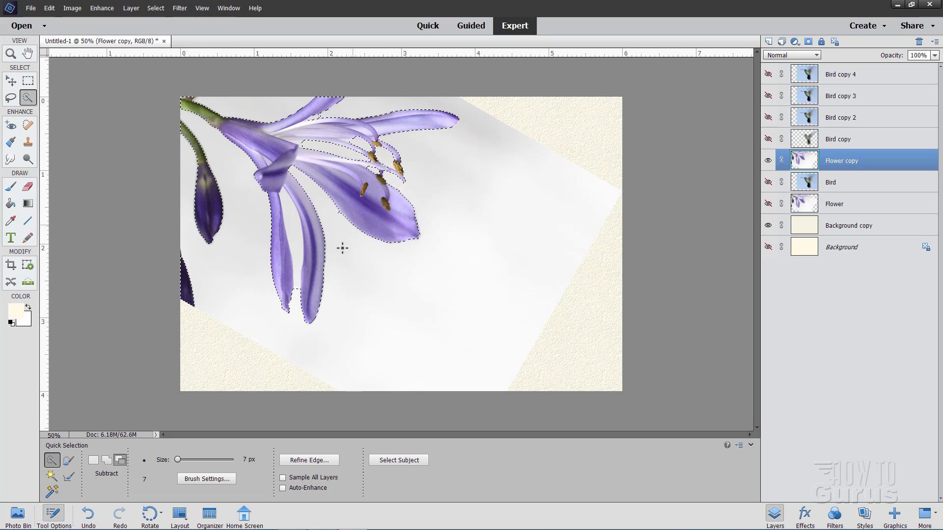
- Invert the selection, delete the pale background from Flower copy, and deselect
left_click(156, 9)
left_click(163, 47)
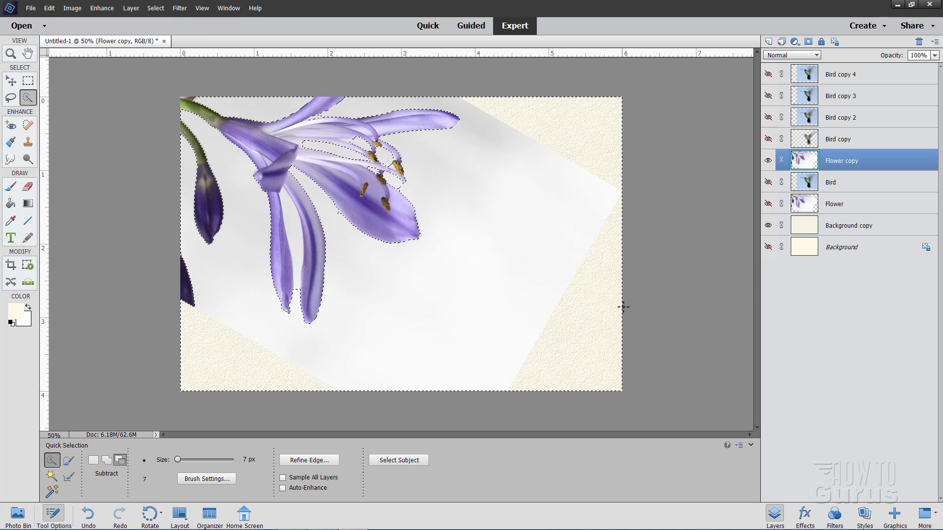
key("Delete")
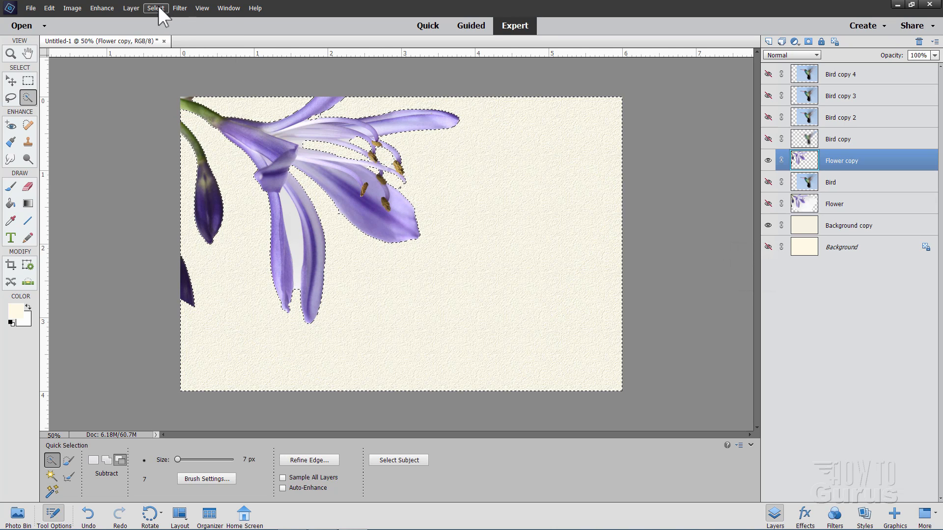
left_click(156, 7)
left_click(166, 25)
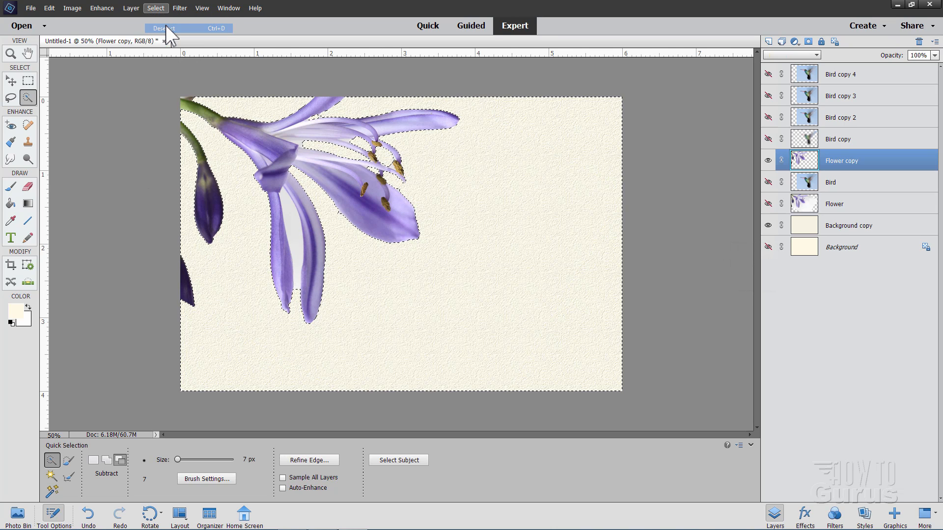
- Switch to the Move tool and reapply the last Gaussian Blur to the cut-out flower on Flower copy
left_click(10, 81)
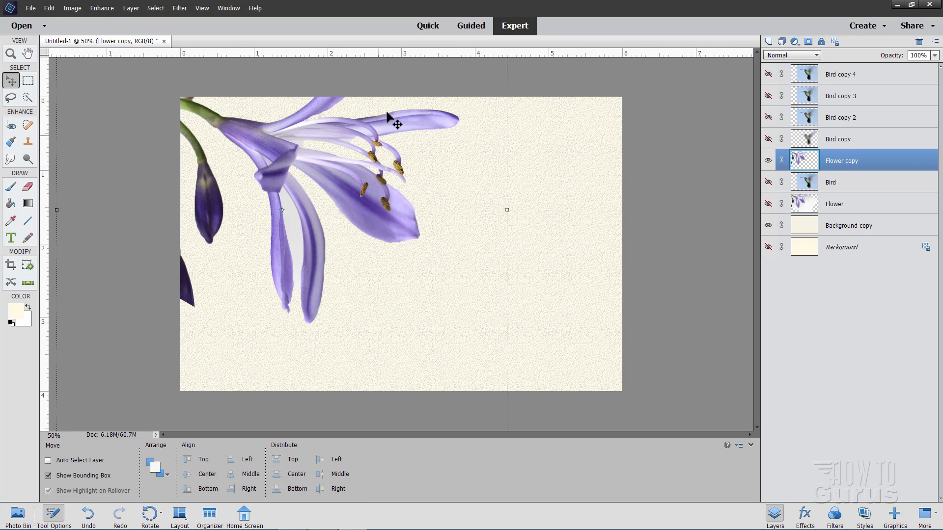
left_click(179, 8)
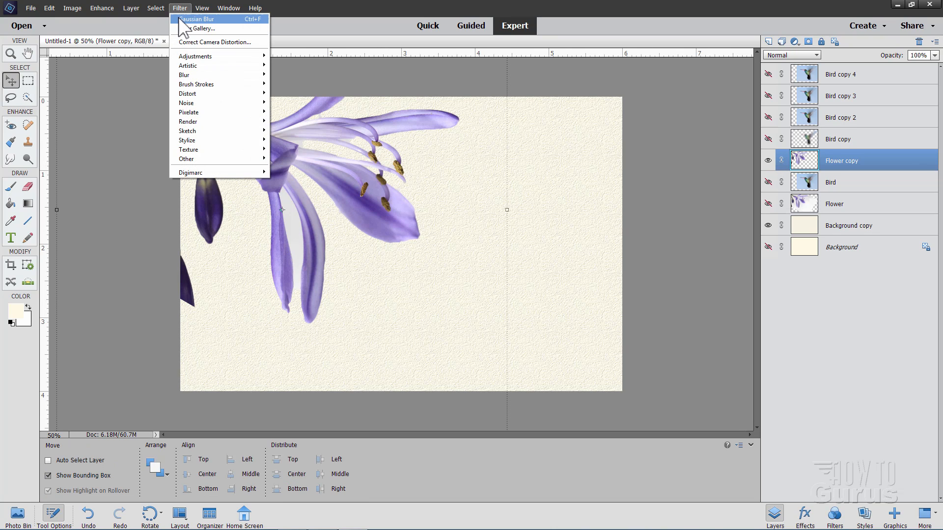
left_click(233, 18)
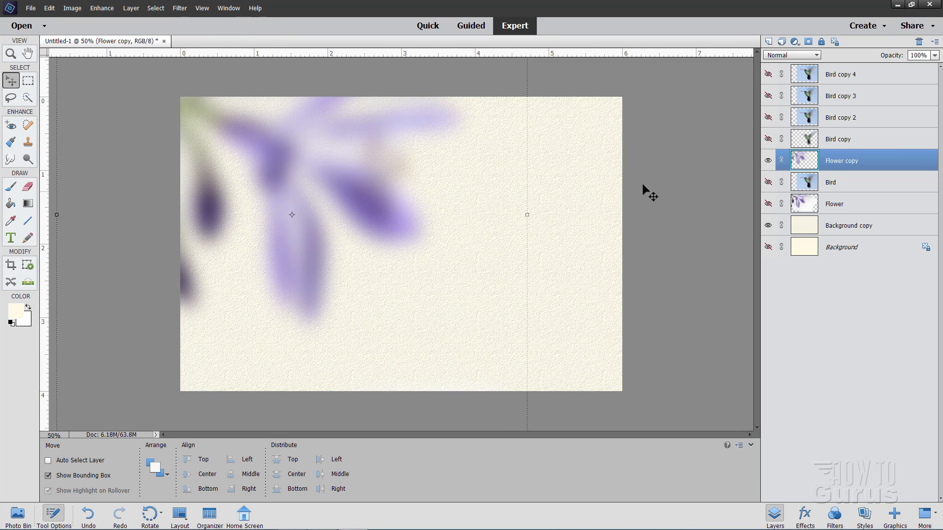
- Hide the Flower copy layer and show the Bird copy and Bird copy 2 layers
left_click(769, 161)
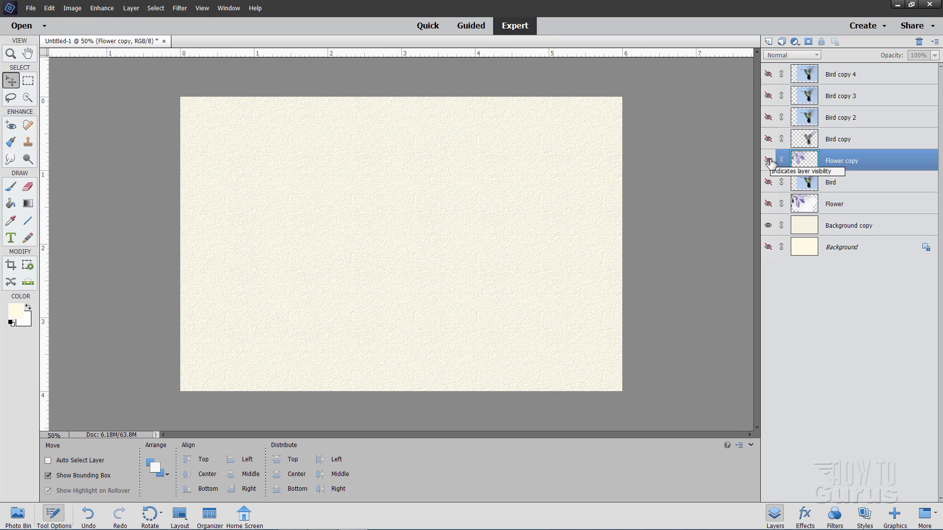
left_click(768, 139)
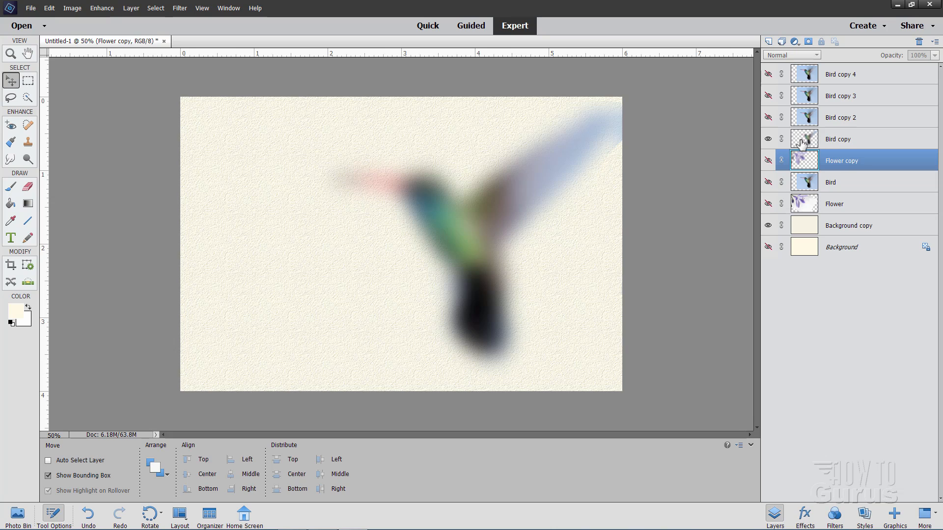
left_click(768, 118)
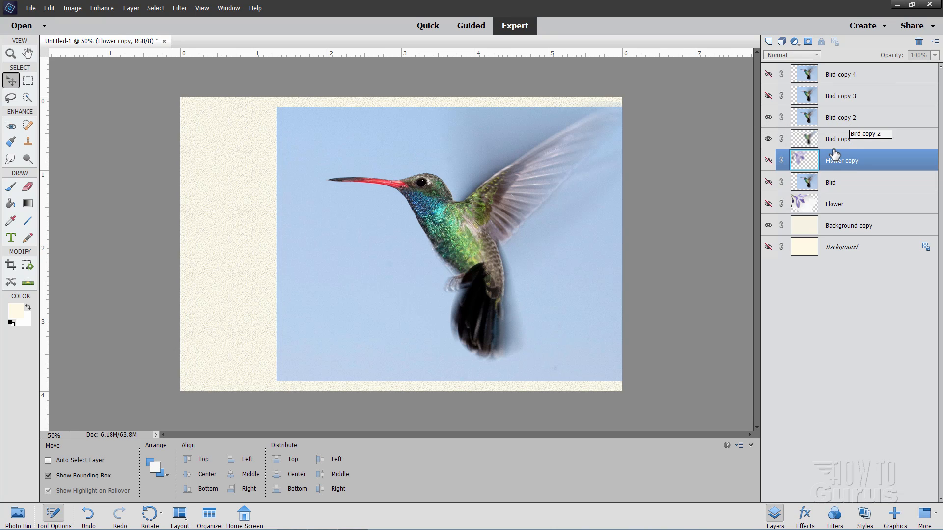
- Apply the Paint Daubs filter to Bird copy 2 with brush size 38, sharpness 0 and brush type Wide Blurry
left_click(835, 118)
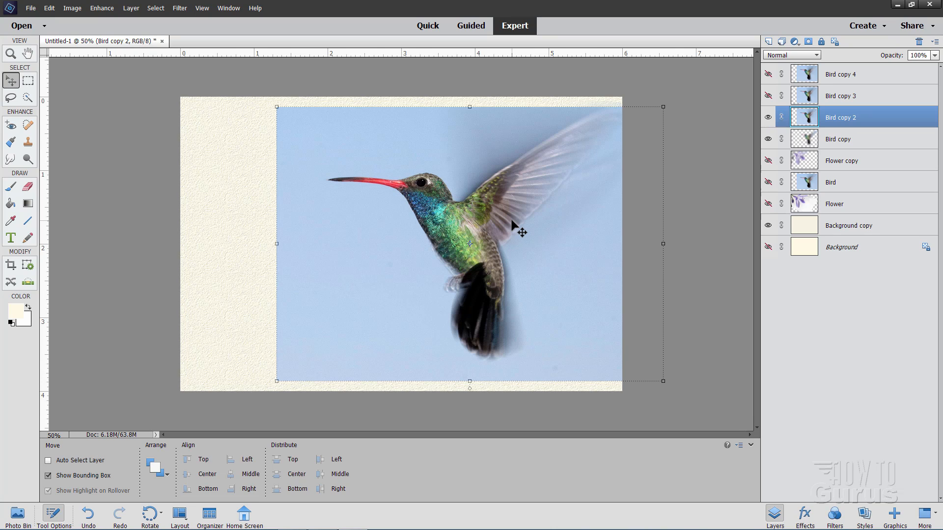
left_click(177, 8)
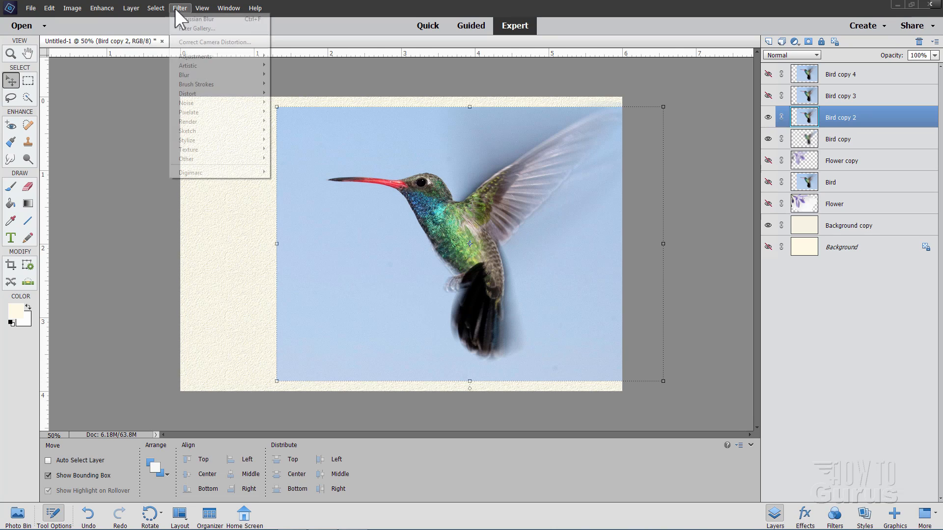
left_click(202, 28)
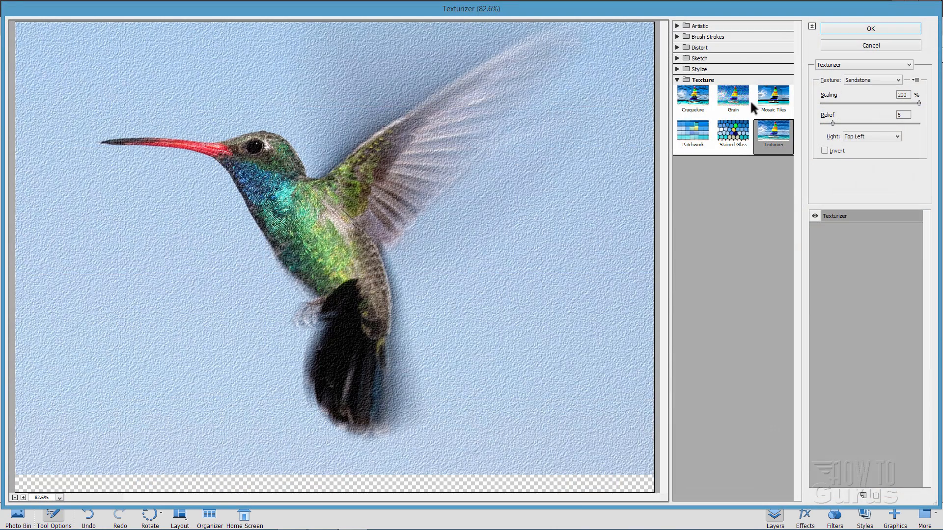
left_click(678, 80)
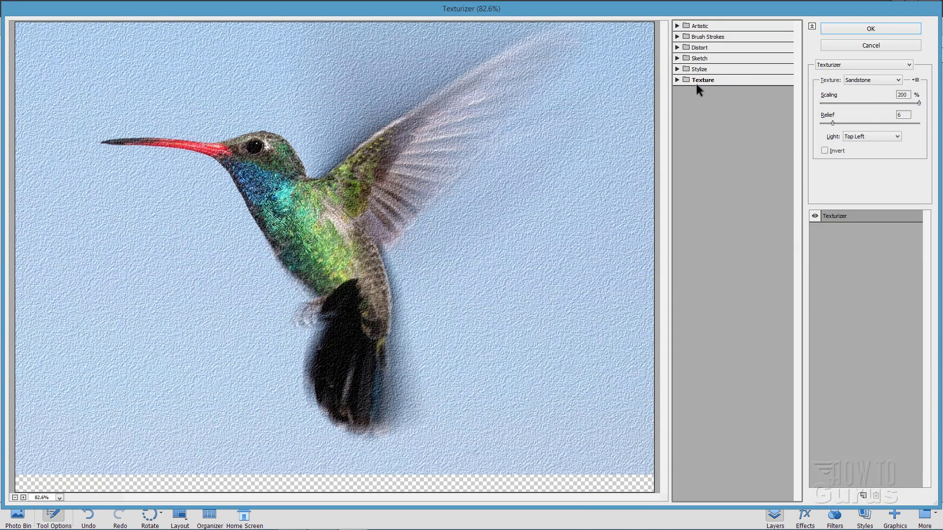
left_click(678, 26)
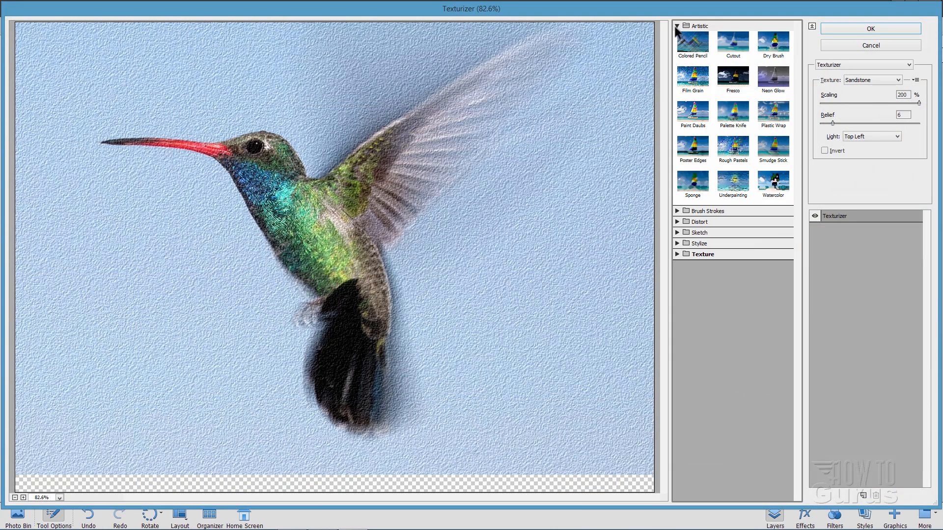
left_click(699, 113)
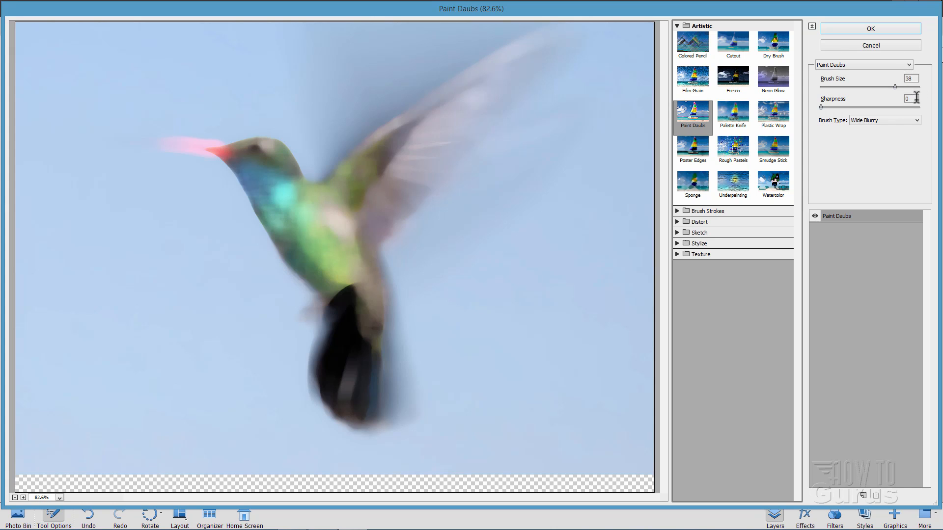
left_click(916, 98)
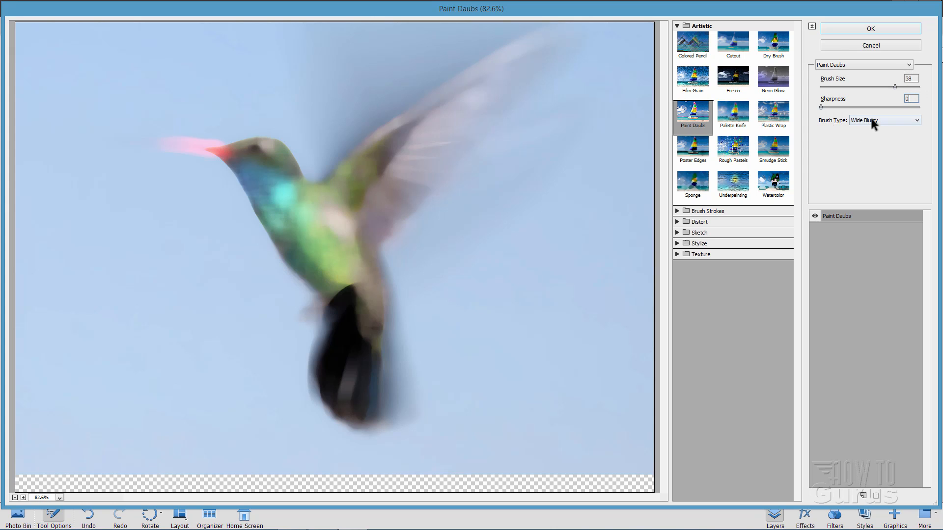
left_click(906, 120)
left_click(858, 158)
left_click(859, 28)
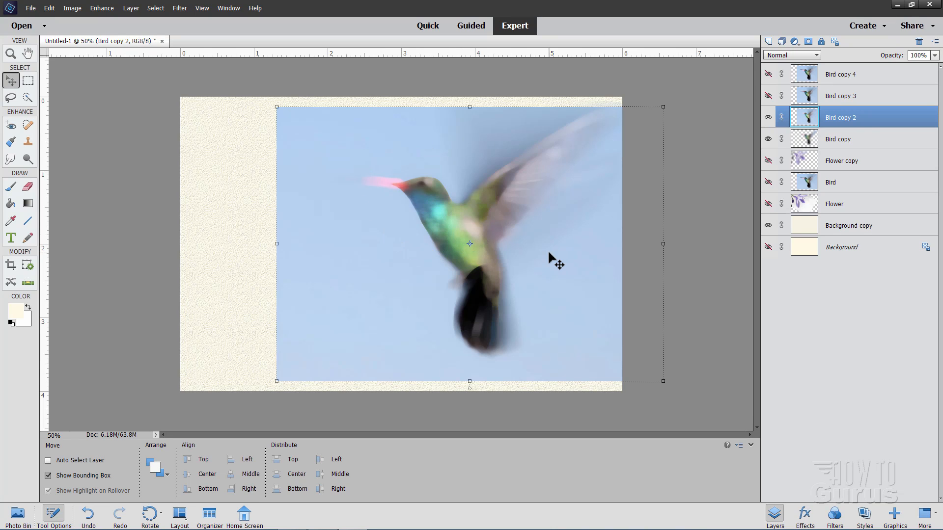
- Add a layer mask to Bird copy 2 and fill it with black using the Paint Bucket
left_click(809, 43)
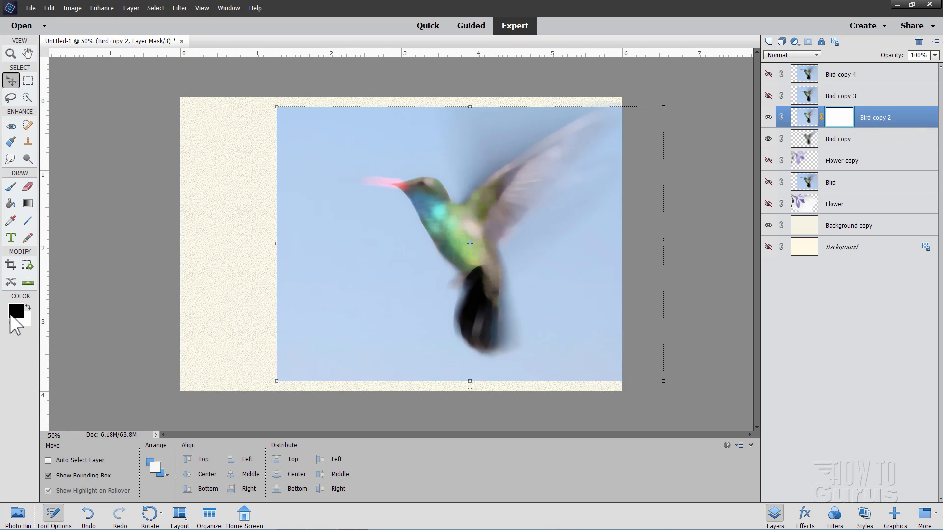
left_click(10, 203)
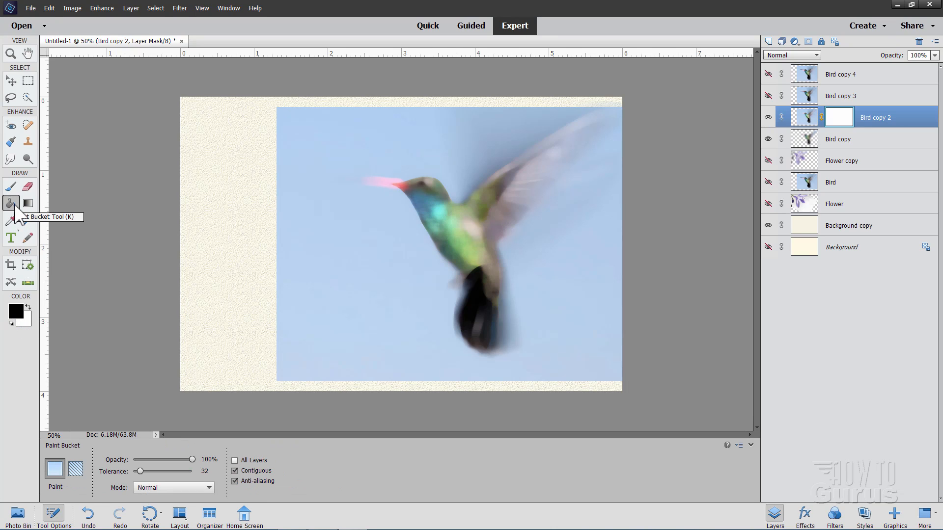
left_click(386, 265)
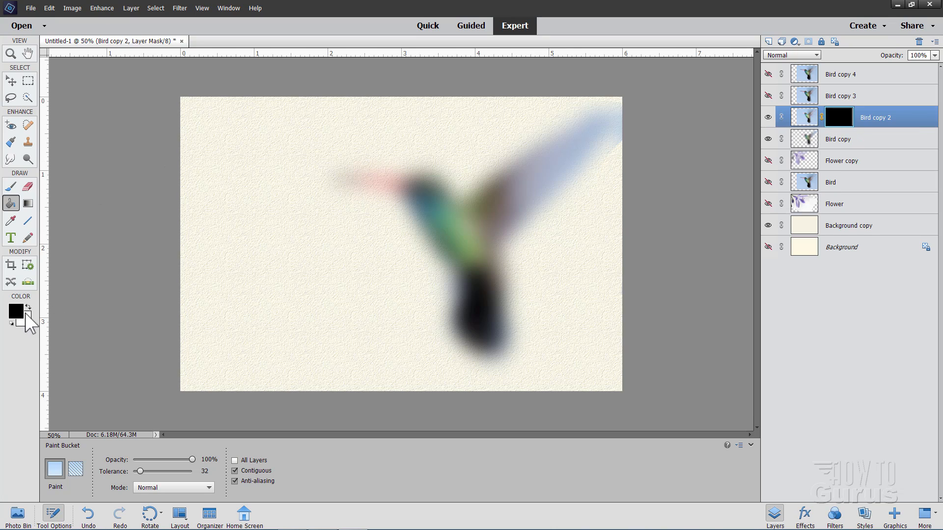
- Paint white on the Bird copy 2 mask with a 130 px textured brush over the bird's body, tail, head, beak and wing
left_click(28, 307)
left_click(11, 186)
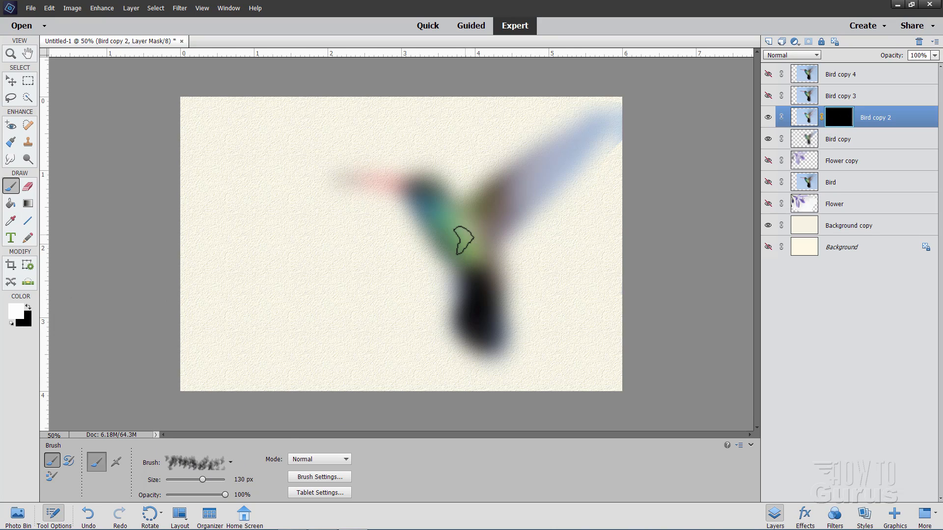
mouse_move(467, 248)
left_mouse_down()
mouse_move(448, 215)
mouse_move(463, 234)
mouse_move(488, 239)
mouse_move(476, 261)
mouse_move(443, 236)
mouse_move(482, 299)
mouse_move(475, 285)
mouse_move(466, 320)
mouse_move(484, 299)
mouse_move(475, 336)
mouse_move(489, 332)
mouse_move(491, 315)
mouse_move(504, 337)
left_mouse_up()
mouse_move(434, 214)
left_mouse_down()
mouse_move(421, 187)
mouse_move(433, 211)
mouse_move(373, 185)
mouse_move(390, 190)
left_mouse_up()
mouse_move(481, 220)
left_mouse_down()
mouse_move(552, 162)
mouse_move(558, 173)
mouse_move(497, 223)
mouse_move(519, 216)
mouse_move(605, 139)
left_mouse_up()
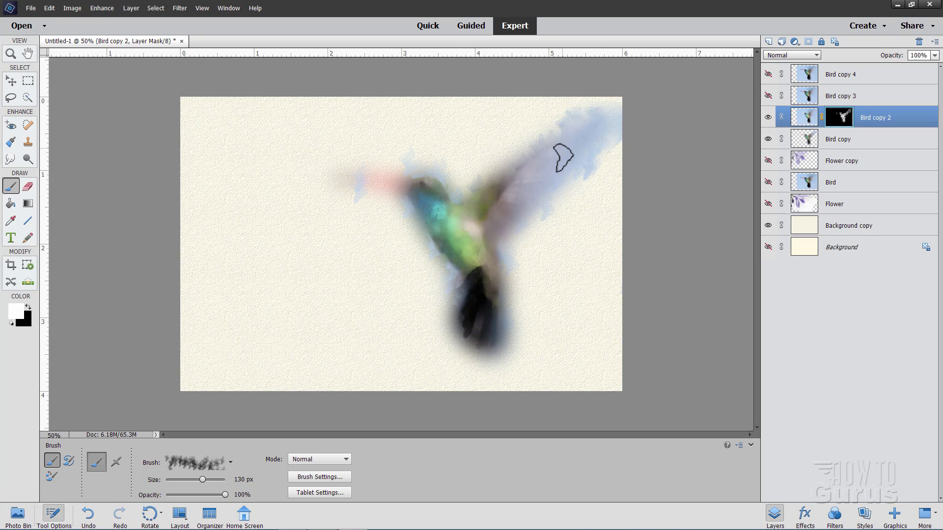
left_click_drag(420, 189, 384, 185)
- Rotate the textured brush tip slightly and reduce its size for revealing detail along the beak
left_click(330, 477)
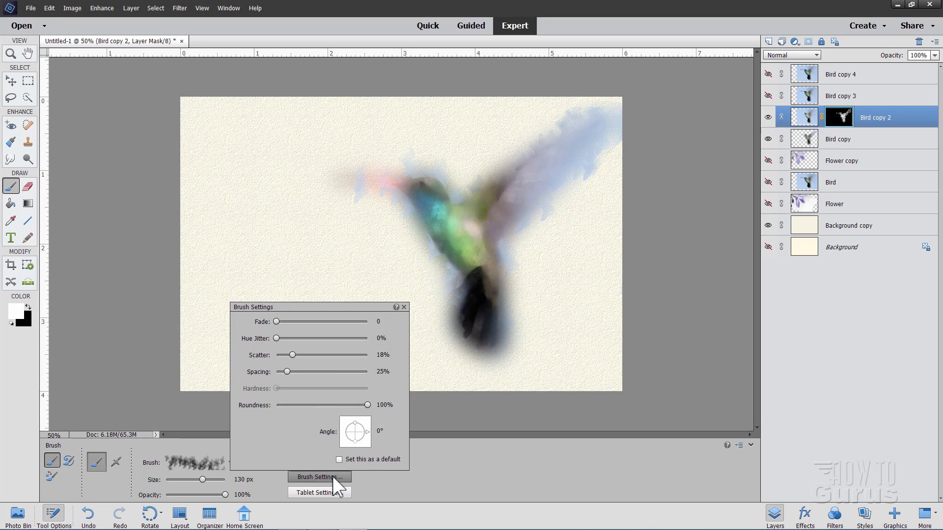
left_click_drag(366, 431, 367, 423)
left_click(388, 482)
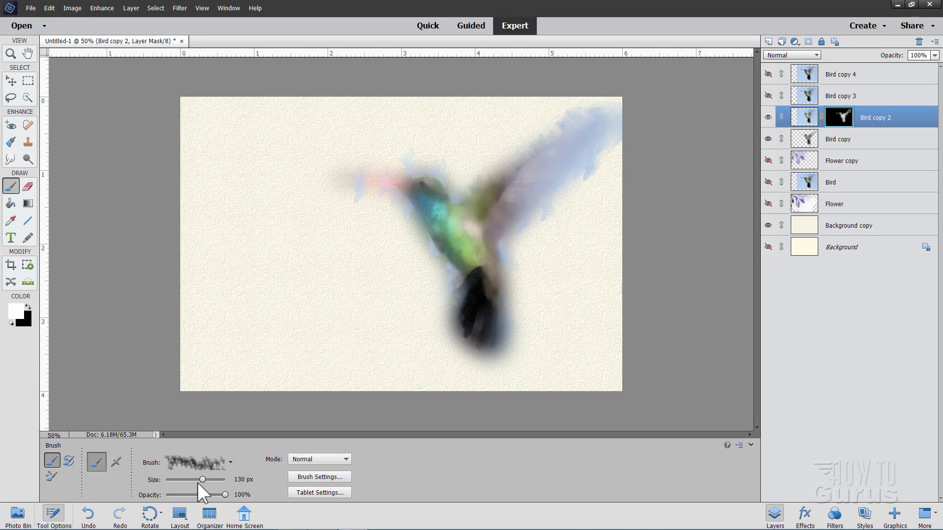
left_click_drag(202, 479, 188, 480)
- Paint black on the Bird copy 2 mask with a 65 px soft round brush, trimming the blue fringe around the wing and head
left_click(230, 463)
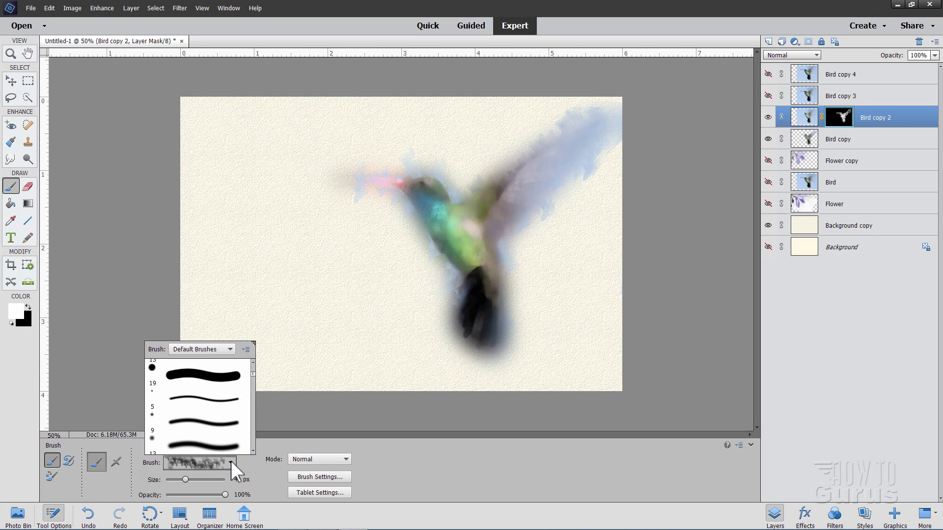
left_click(190, 376)
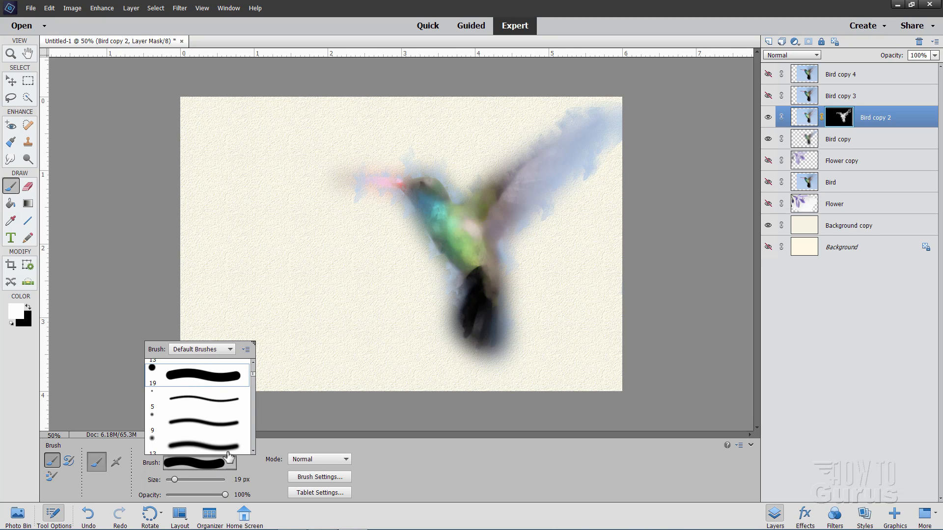
scroll(200, 414, "down", 5)
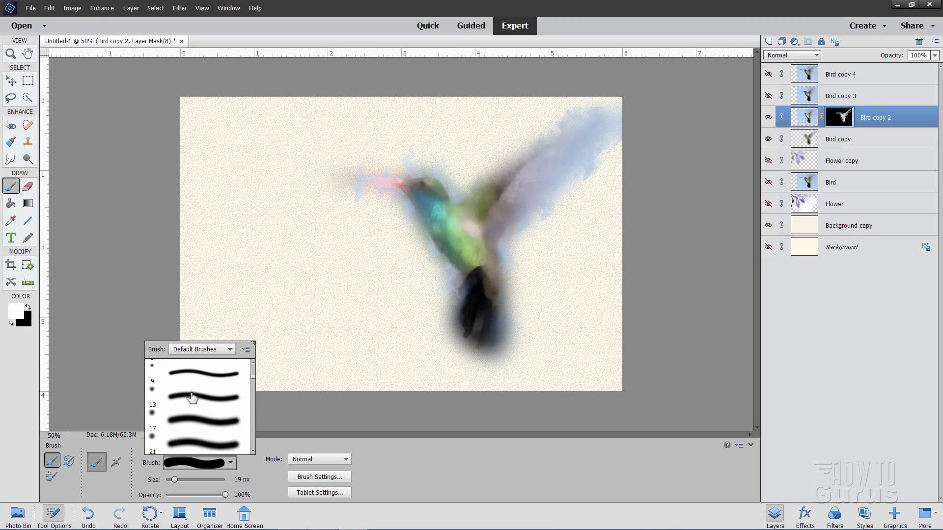
scroll(198, 388, "down", 2)
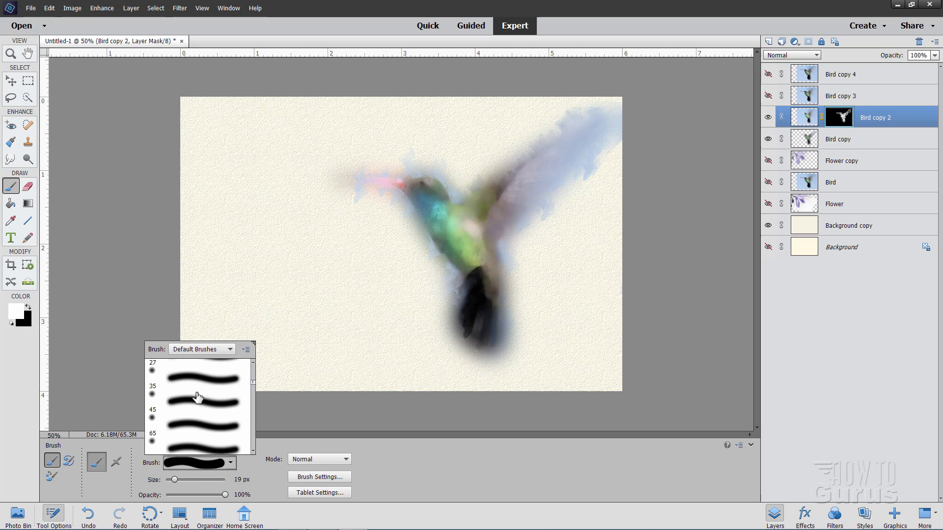
left_click(177, 427)
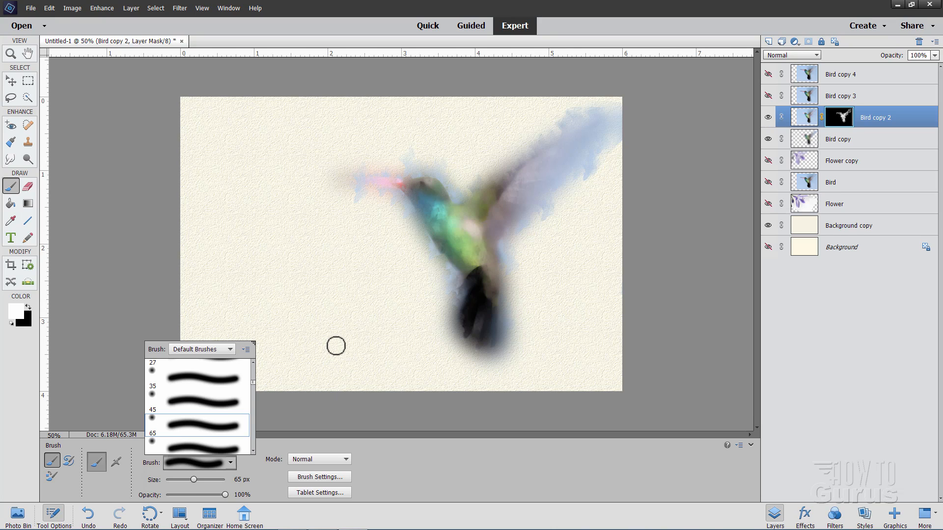
left_click(230, 463)
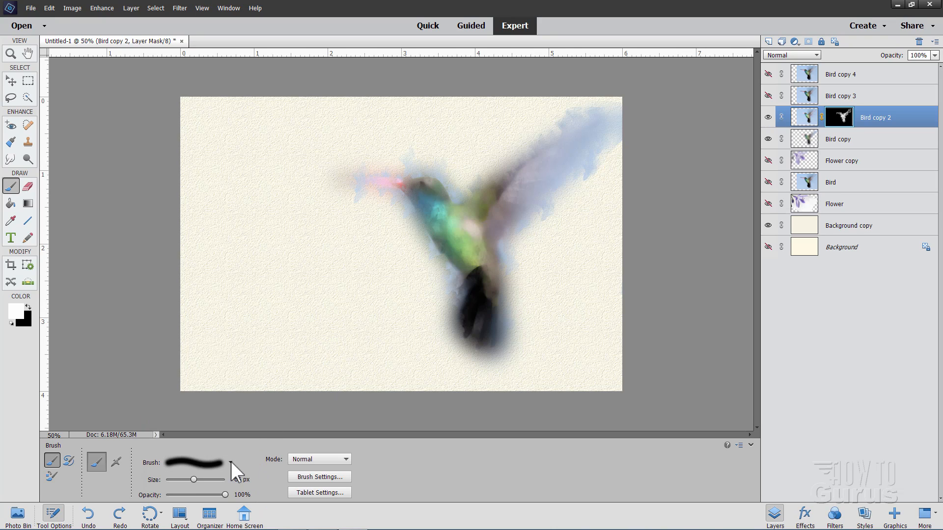
left_click(28, 308)
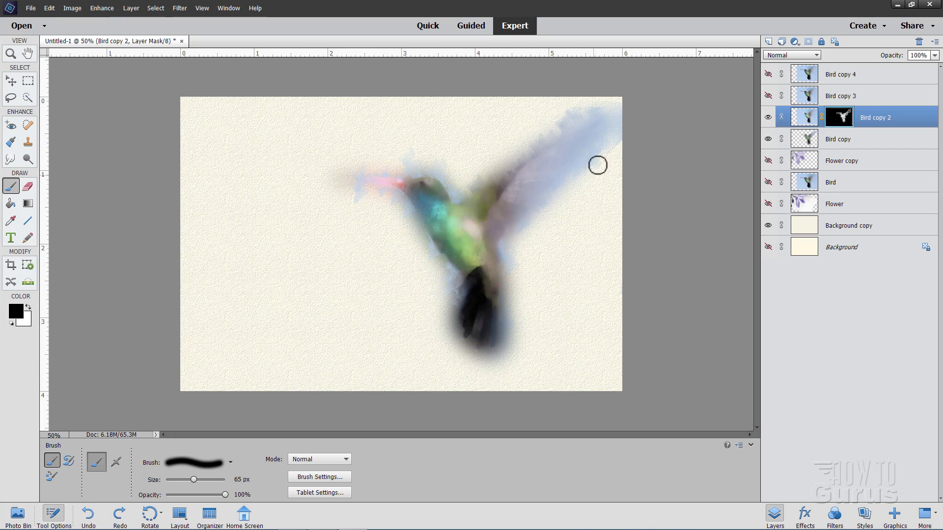
mouse_move(615, 147)
left_mouse_down()
mouse_move(597, 168)
mouse_move(579, 105)
mouse_move(545, 129)
left_mouse_up()
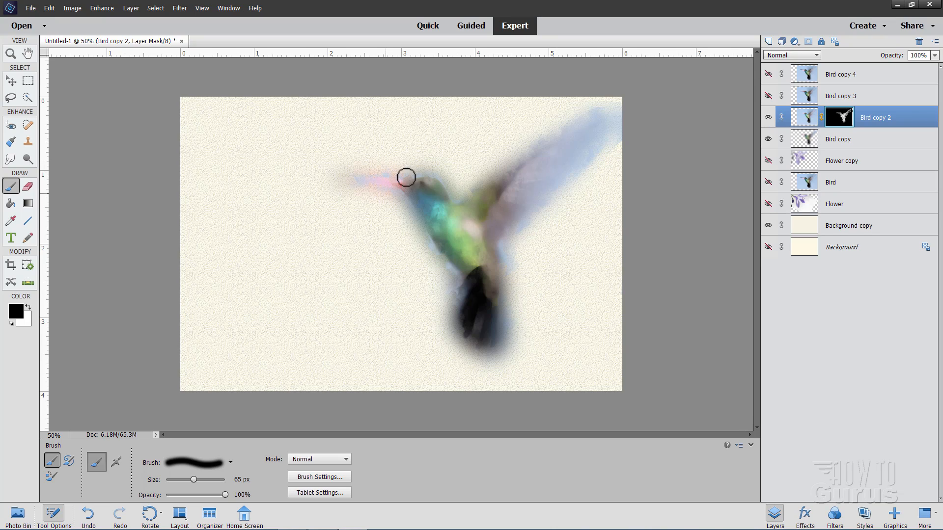
- Add a layer mask to the Bird copy layer
left_click(844, 141)
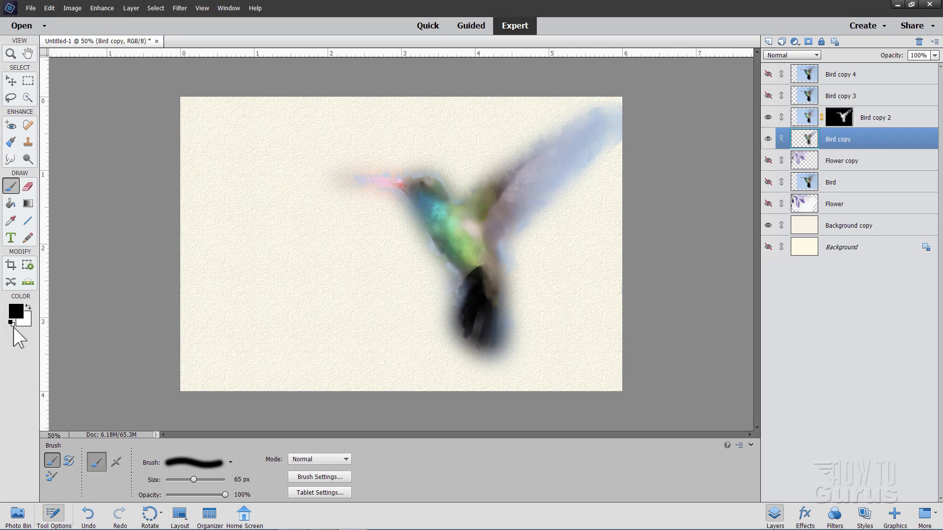
left_click(809, 42)
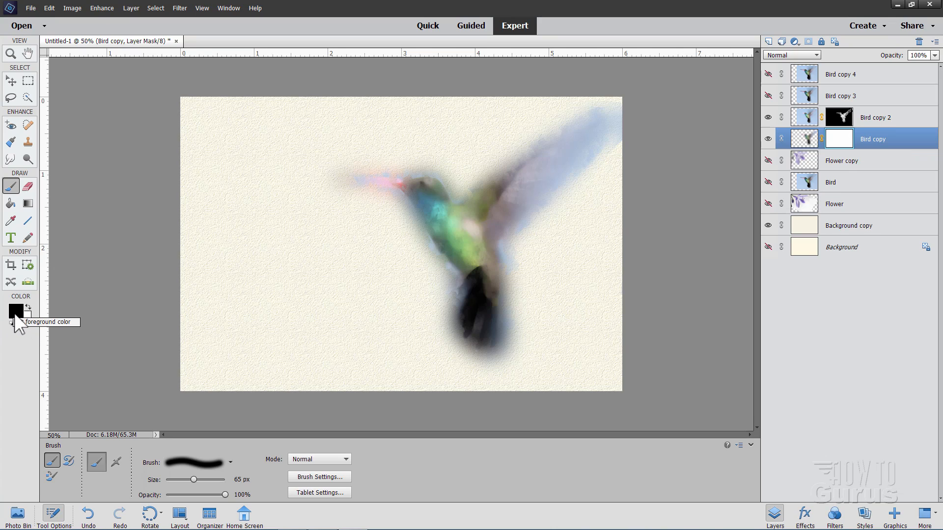
- Choose the 49 px textured brush from the Natural Brushes 2 set and set its size to 130 px
left_click(230, 462)
left_click(228, 352)
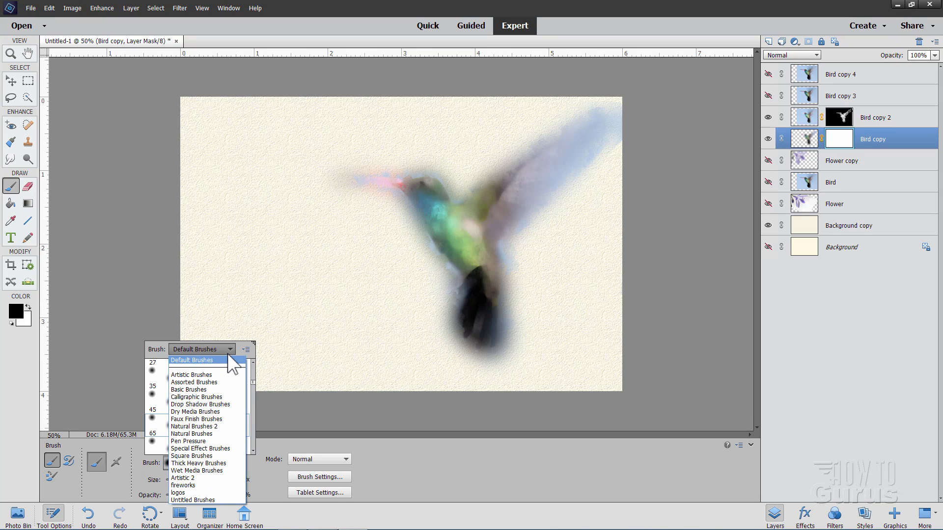
left_click(201, 426)
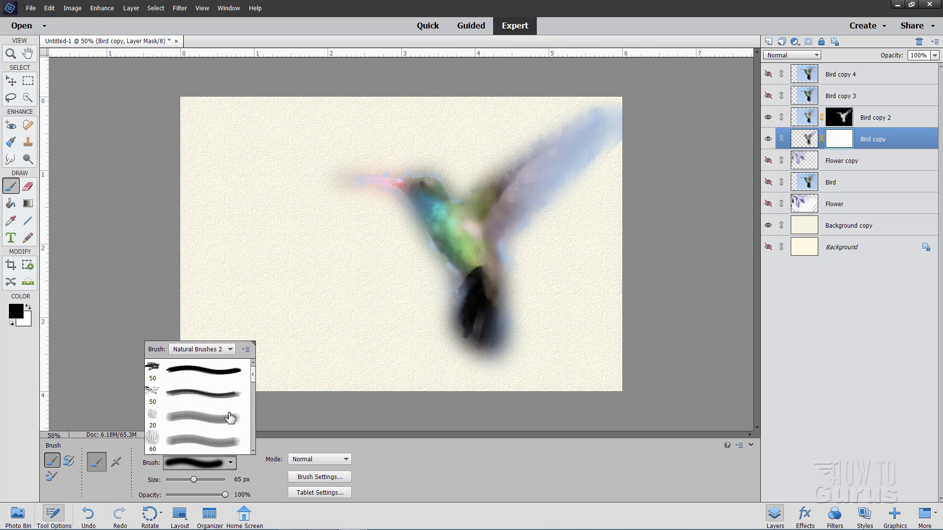
scroll(230, 418, "down", 5)
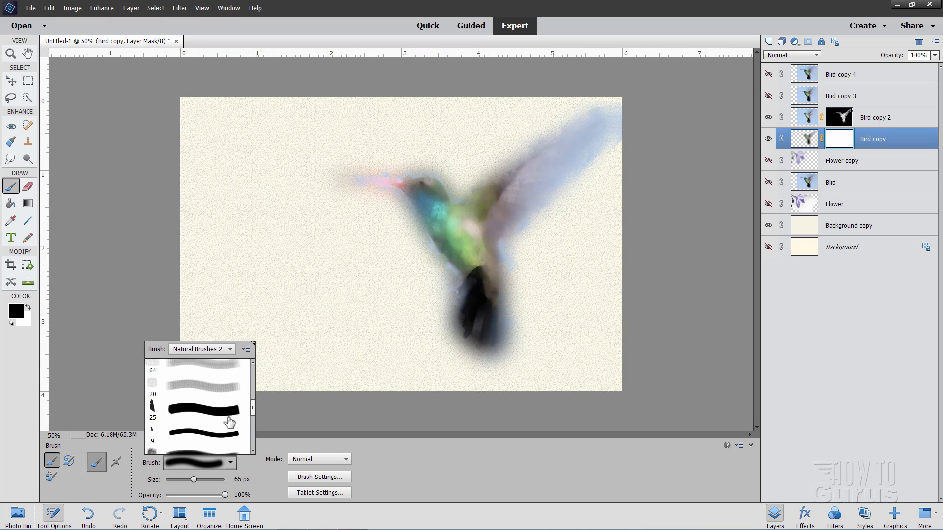
scroll(230, 422, "down", 5)
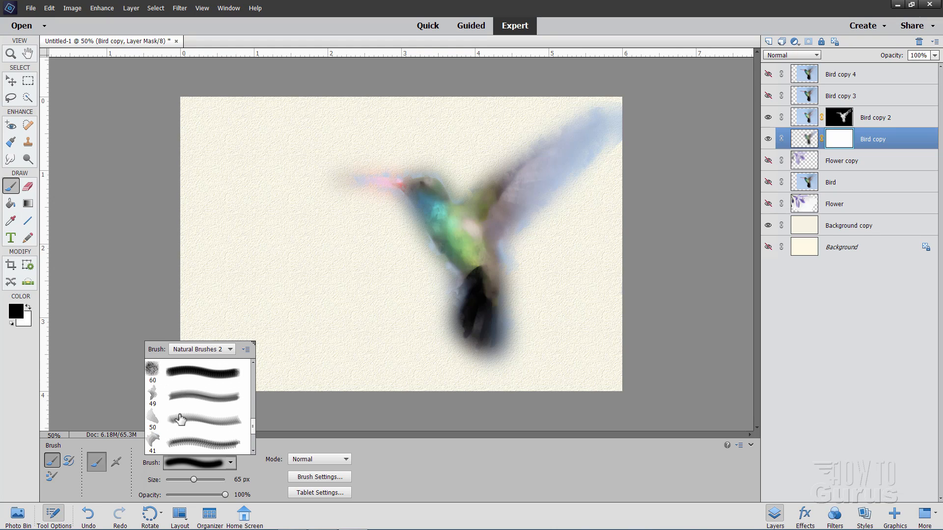
scroll(180, 419, "down", 1)
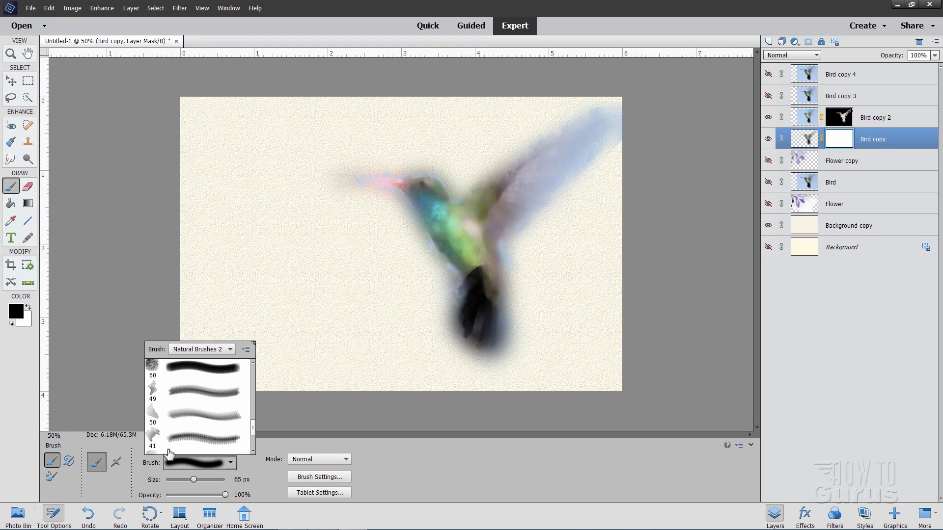
left_click(175, 397)
left_click(267, 490)
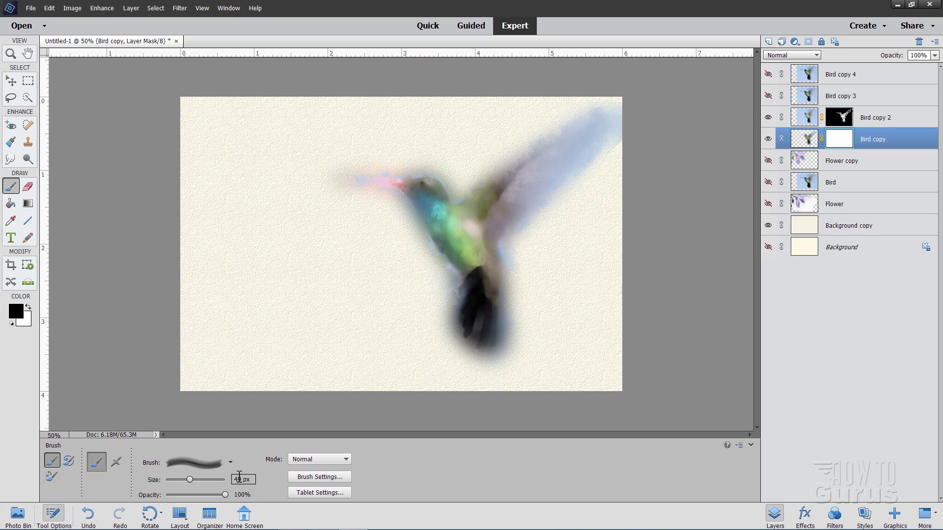
left_click(244, 479)
type("130")
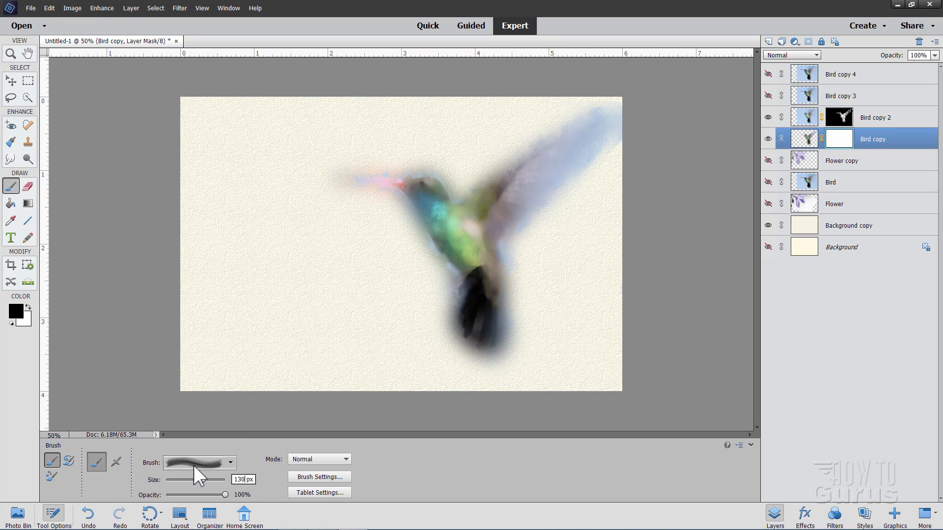
key("Return")
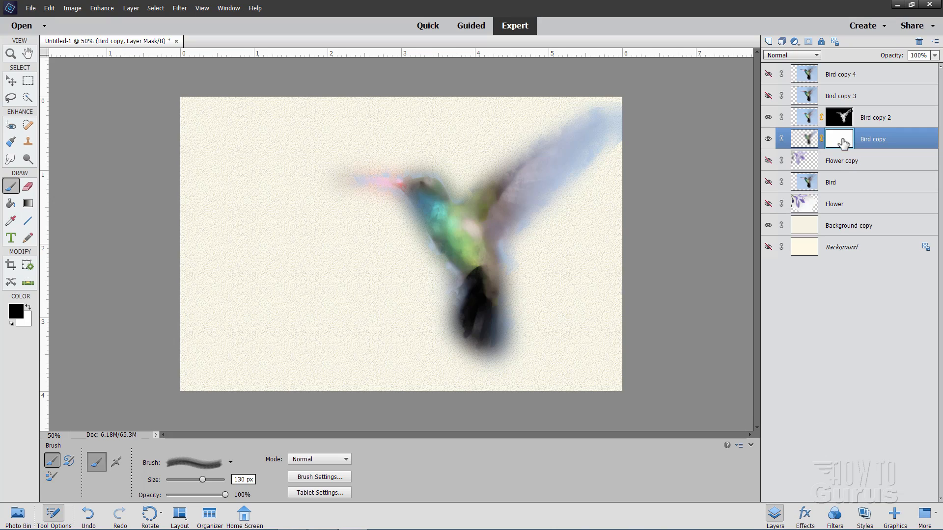
- Paint black on the Bird copy mask with the 130 px textured brush, roughening the bird's blurred outline and rotating the tip between edges
mouse_move(442, 272)
left_mouse_down()
mouse_move(459, 282)
mouse_move(442, 297)
mouse_move(451, 296)
mouse_move(440, 323)
mouse_move(454, 327)
mouse_move(446, 341)
mouse_move(442, 329)
mouse_move(470, 332)
mouse_move(469, 363)
mouse_move(482, 363)
mouse_move(468, 359)
mouse_move(503, 352)
mouse_move(510, 324)
mouse_move(525, 324)
mouse_move(515, 349)
left_mouse_up()
left_click(320, 477)
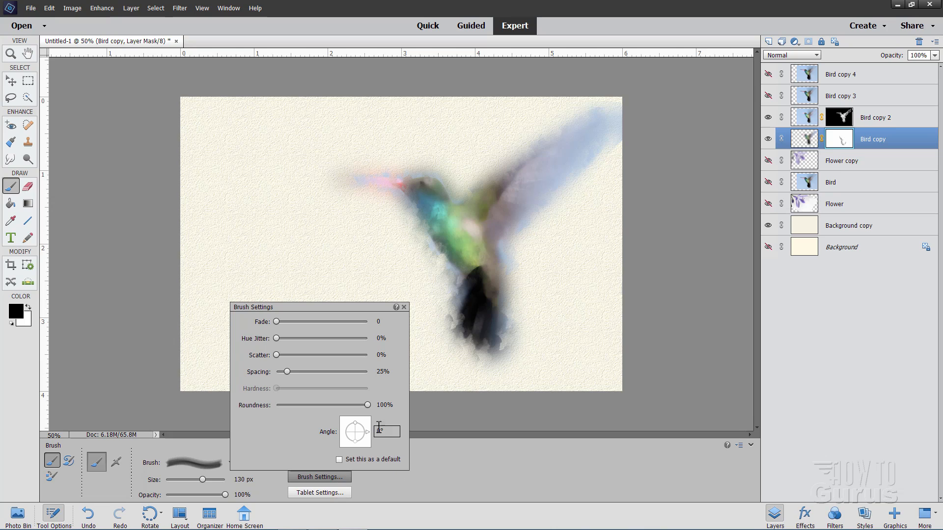
left_click_drag(364, 438, 360, 443)
left_click(489, 365)
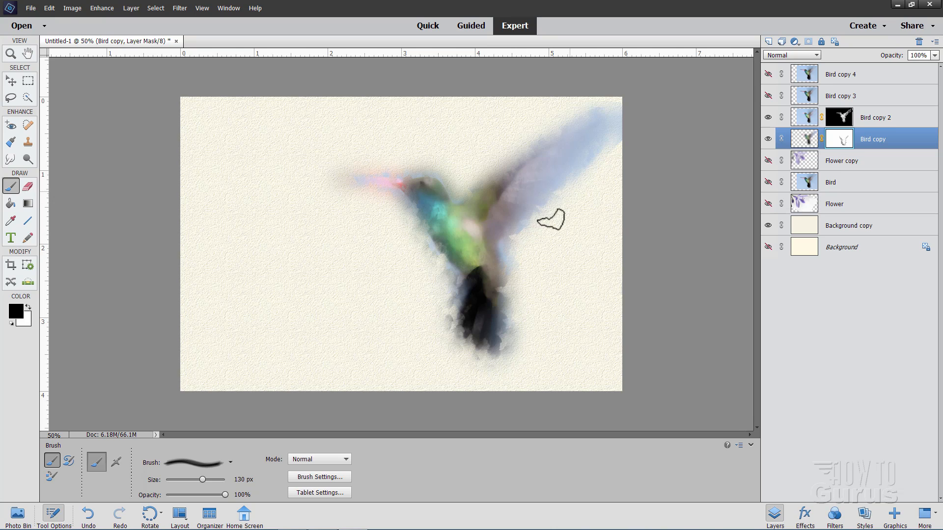
left_click(342, 477)
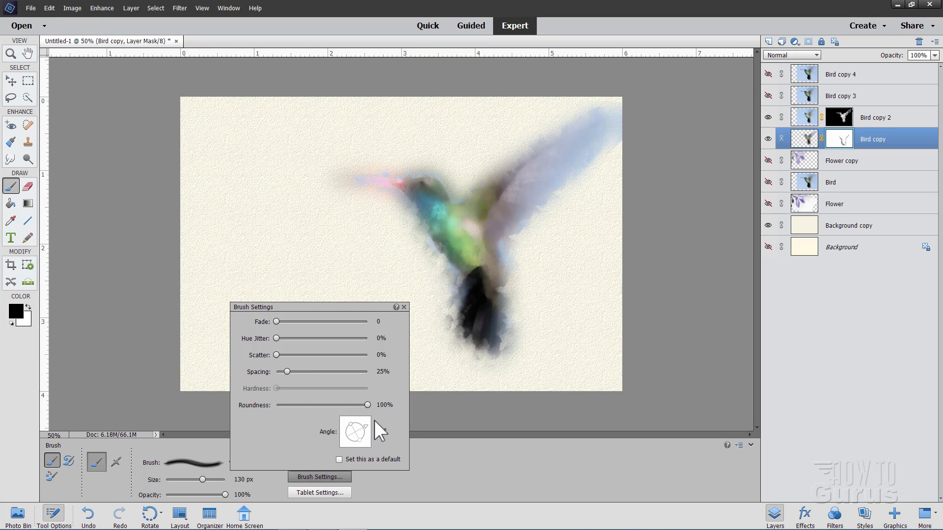
left_click_drag(375, 421, 375, 421)
left_click(381, 210)
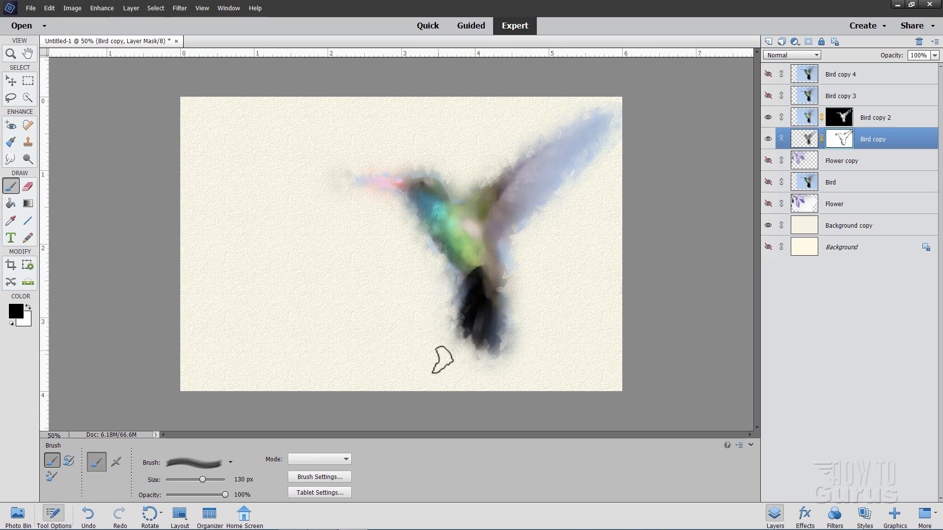
- Show the Flower copy layer and hide the Bird copy and Bird copy 2 layers
left_click(785, 142)
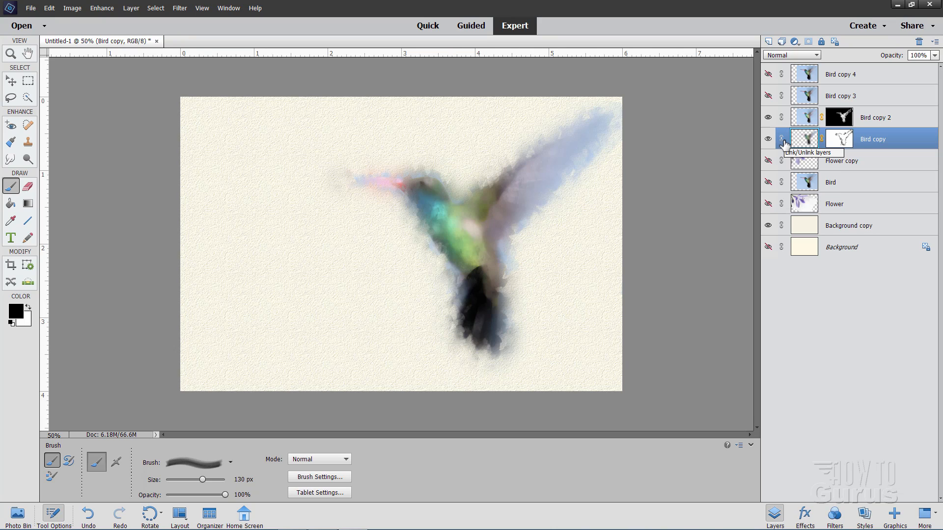
left_click(842, 162)
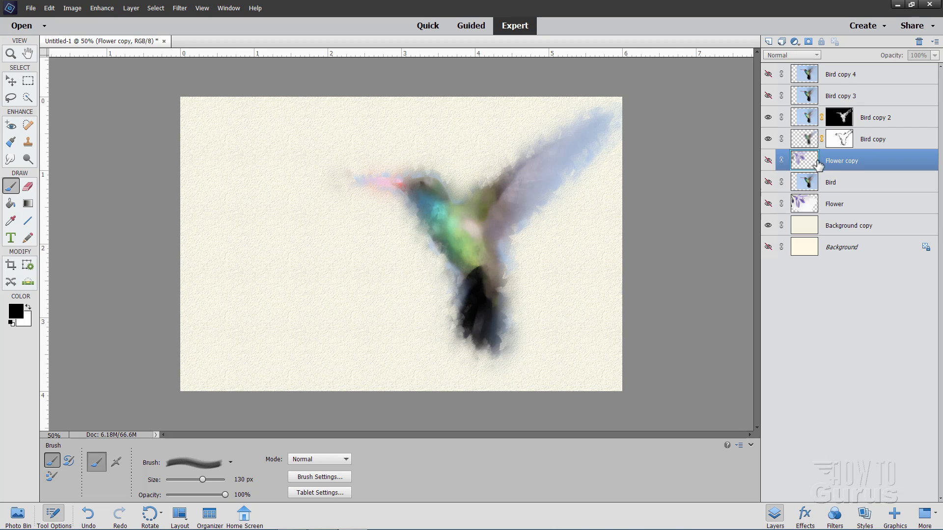
left_click(769, 161)
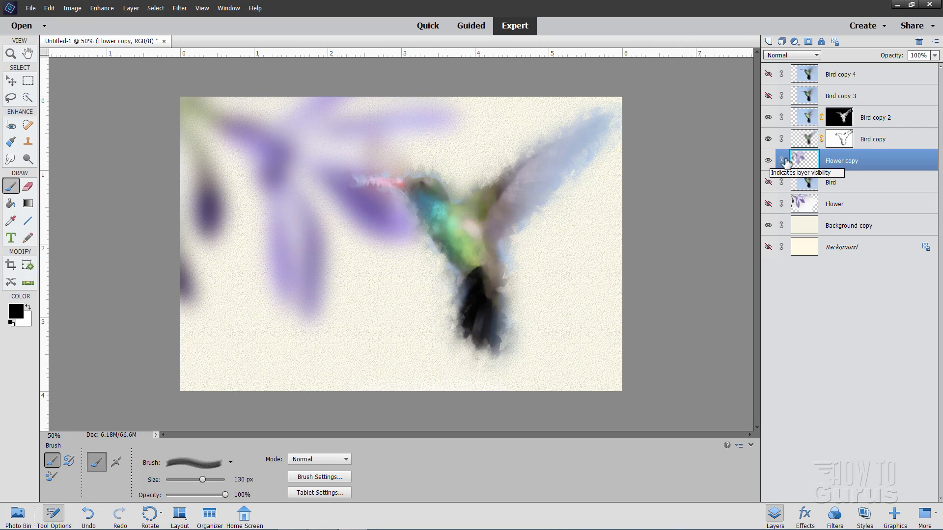
left_click(768, 139)
left_click(768, 118)
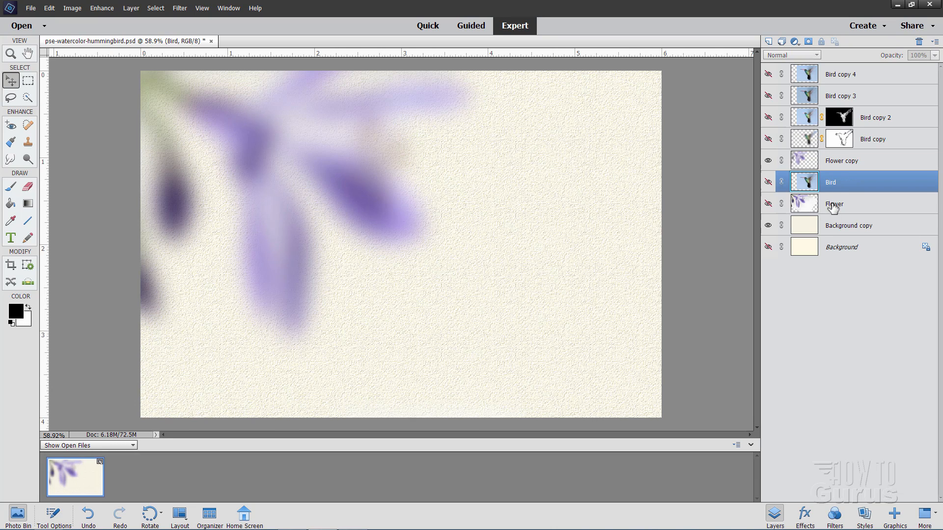
- Duplicate the Flower layer, place the duplicate directly above Flower copy, and keep the original Flower layer hidden
left_click(834, 206)
left_click(768, 204)
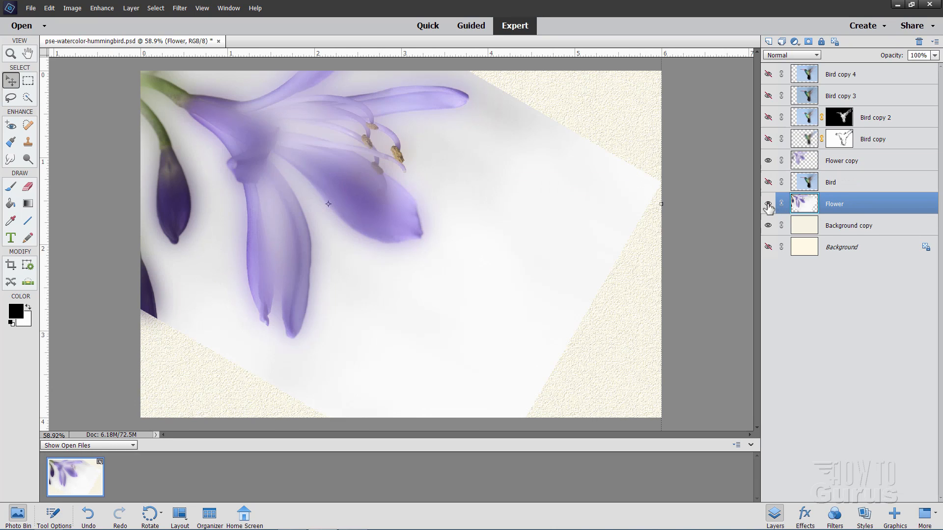
right_click(833, 207)
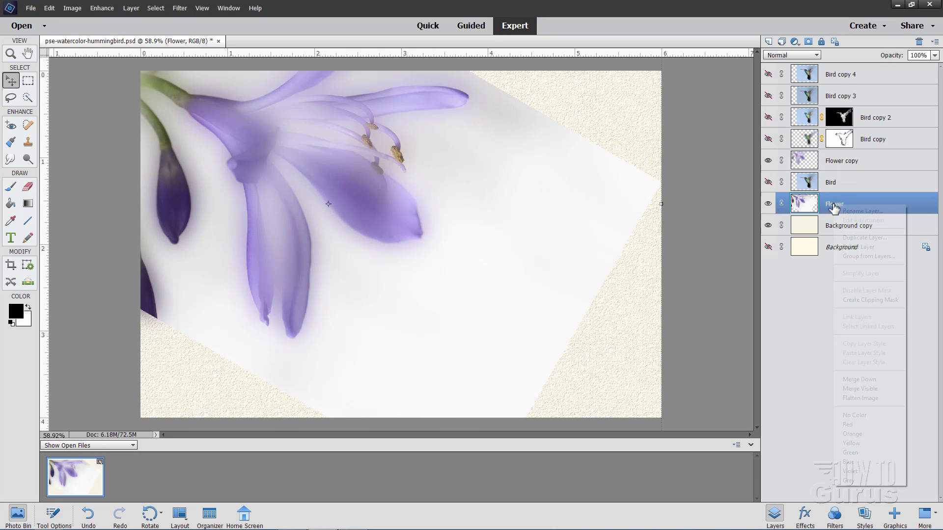
left_click(848, 240)
left_click(560, 162)
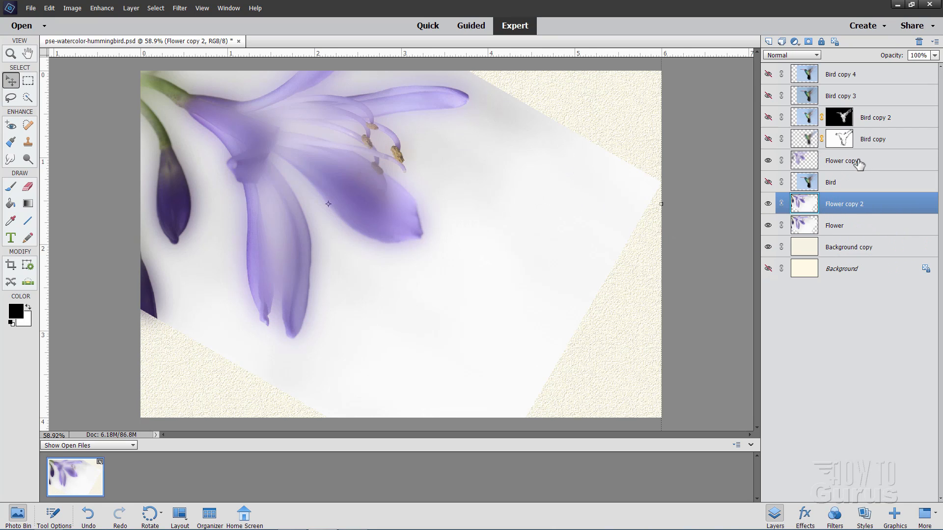
left_click_drag(842, 204, 834, 153)
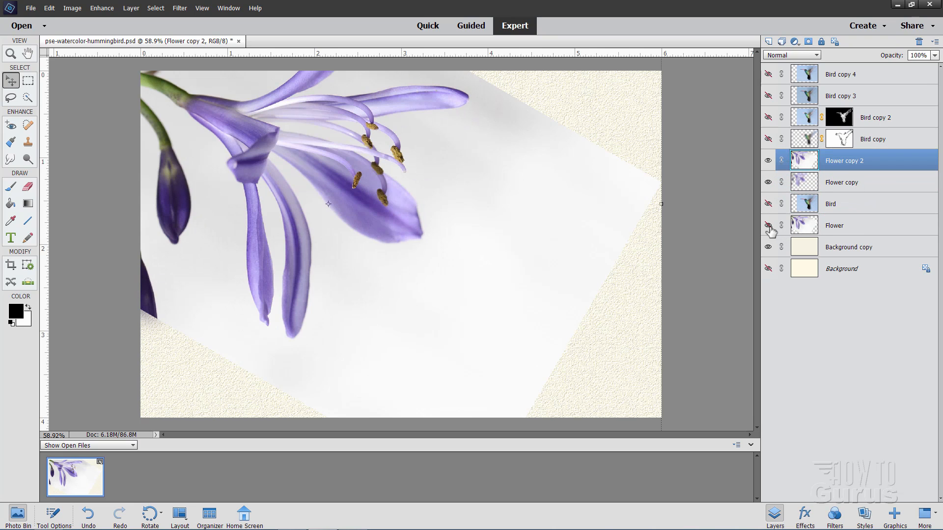
- Make two more stacked duplicates of the Flower copy 2 layer and hide both of them
right_click(837, 166)
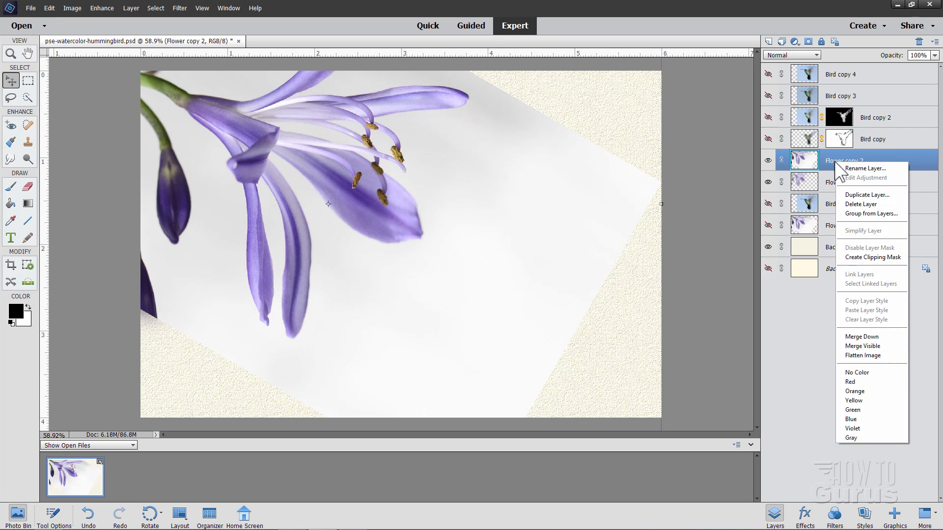
left_click(853, 195)
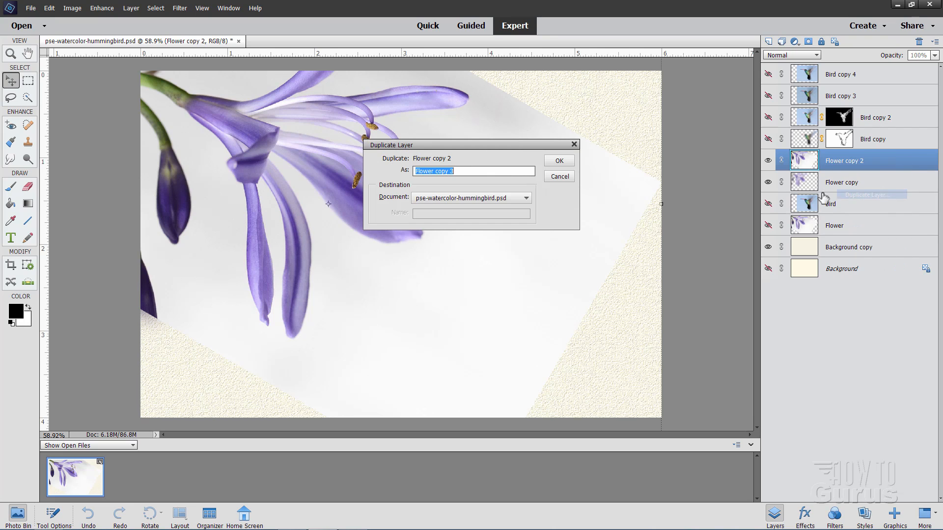
left_click(569, 161)
right_click(838, 167)
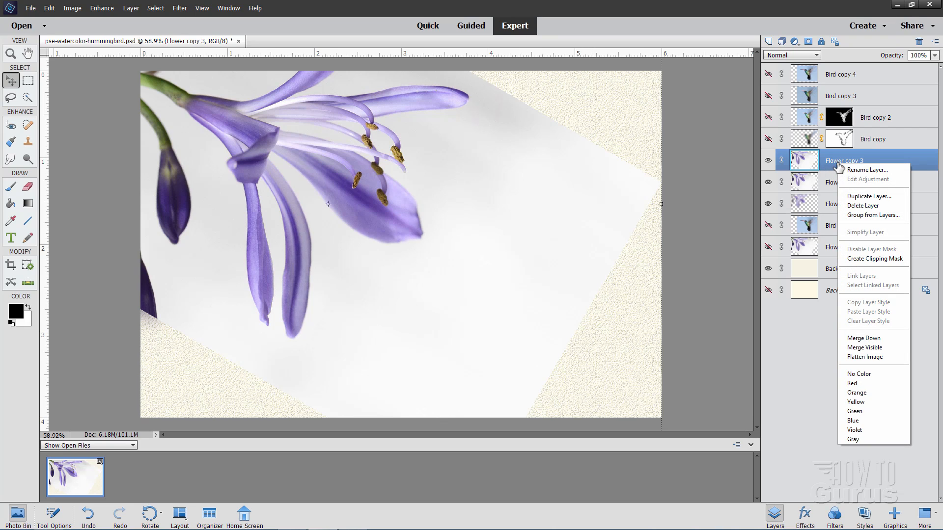
left_click(868, 196)
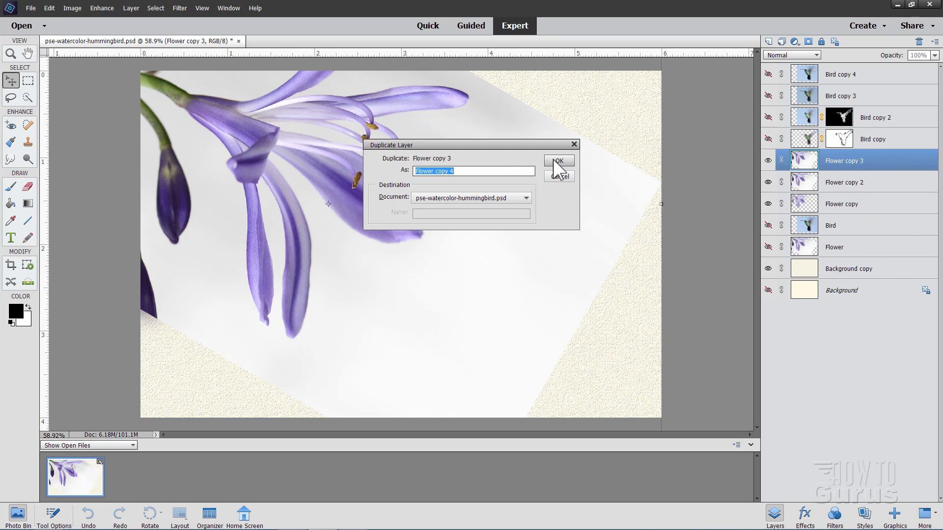
left_click(559, 166)
left_click(768, 161)
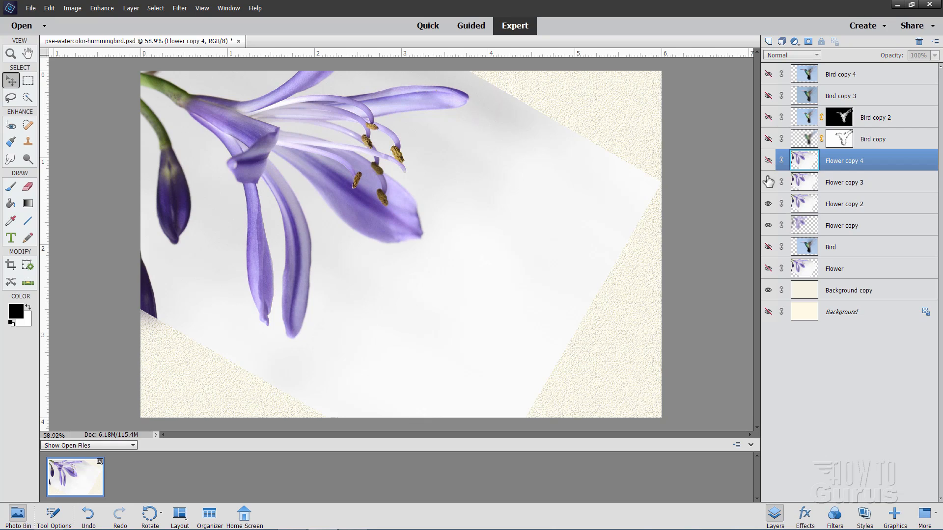
- Apply the Paint Daubs filter to Flower copy 2 with brush size 38, sharpness 0 and the Wide Blurry brush type
left_click(832, 206)
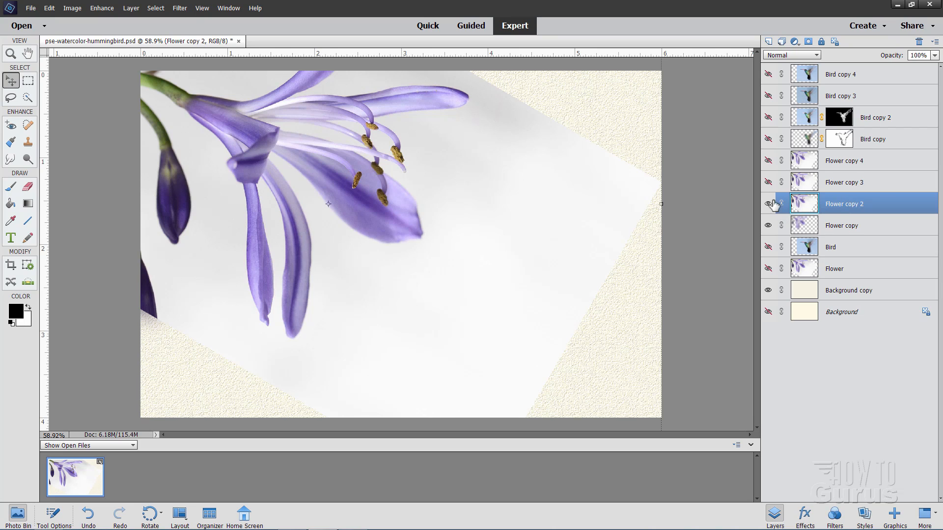
left_click(180, 8)
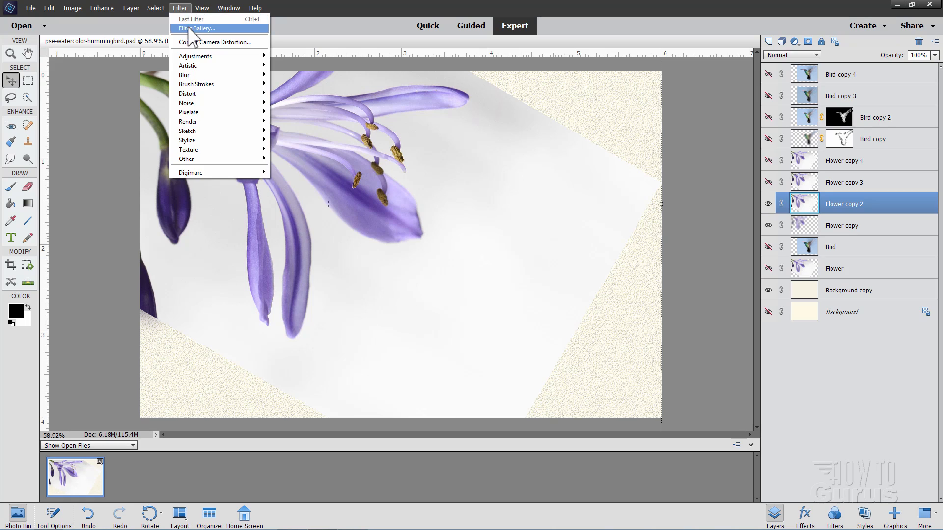
left_click(189, 30)
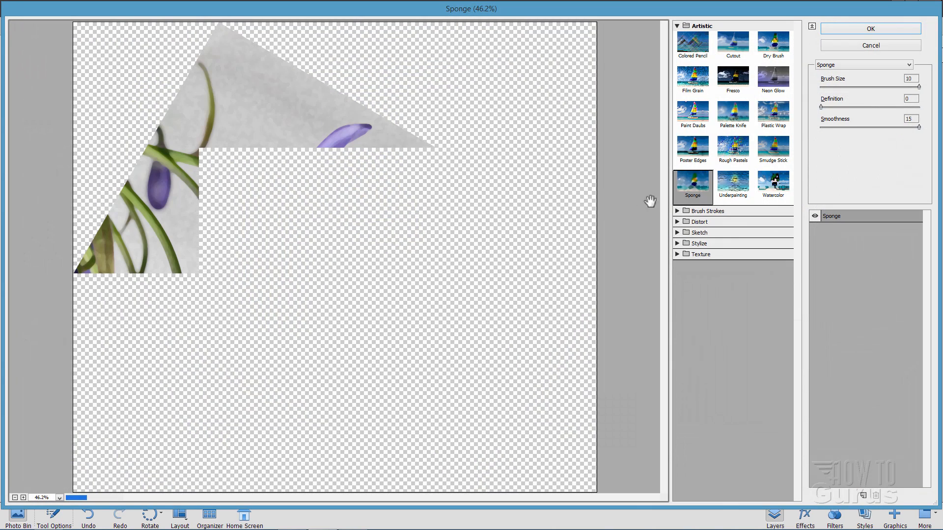
left_click(695, 116)
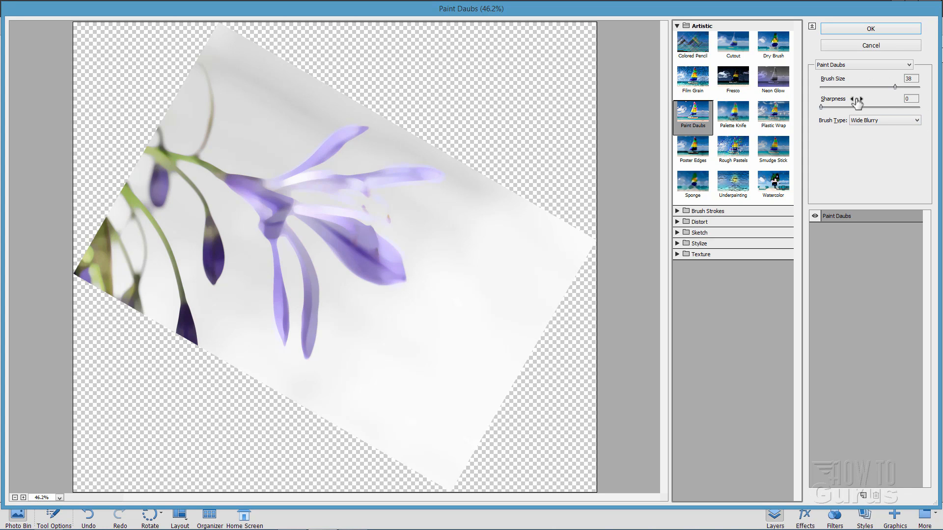
left_click(870, 27)
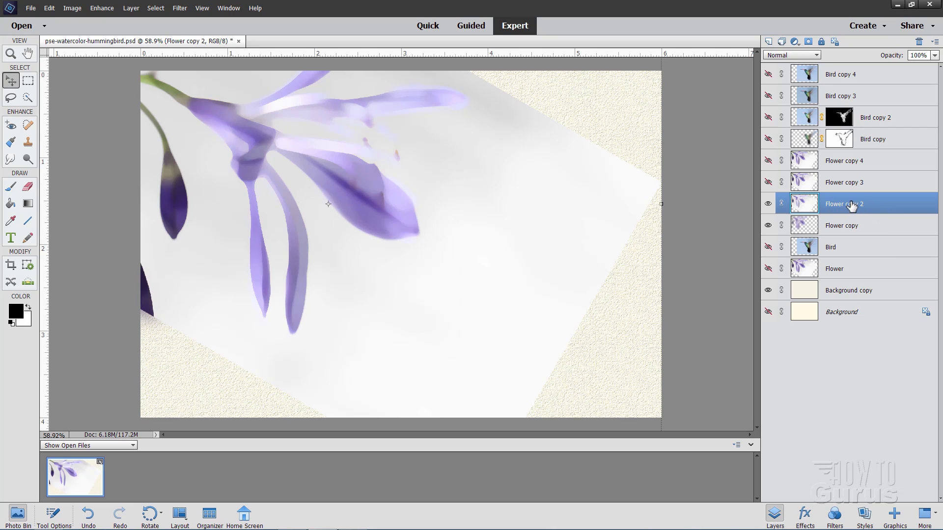
- Add a layer mask to Flower copy 2 and fill it with black using the Paint Bucket
left_click(12, 323)
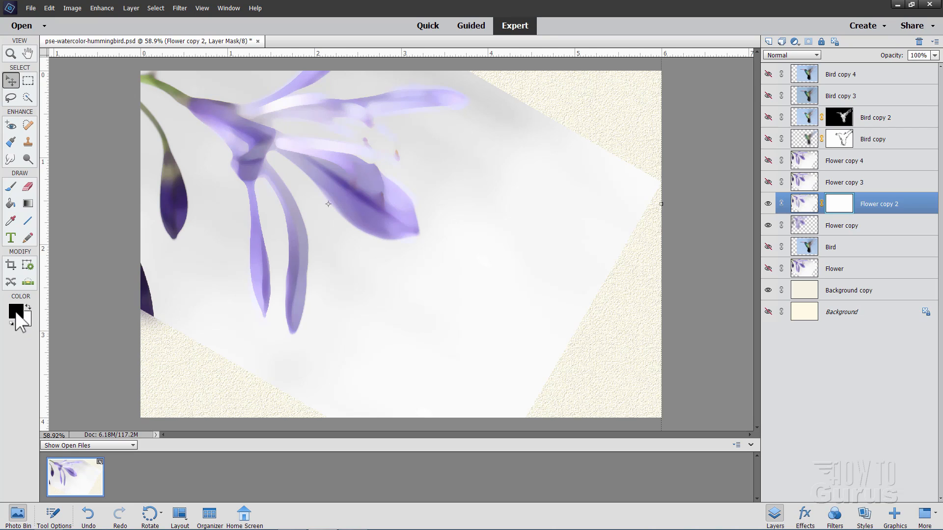
left_click(11, 205)
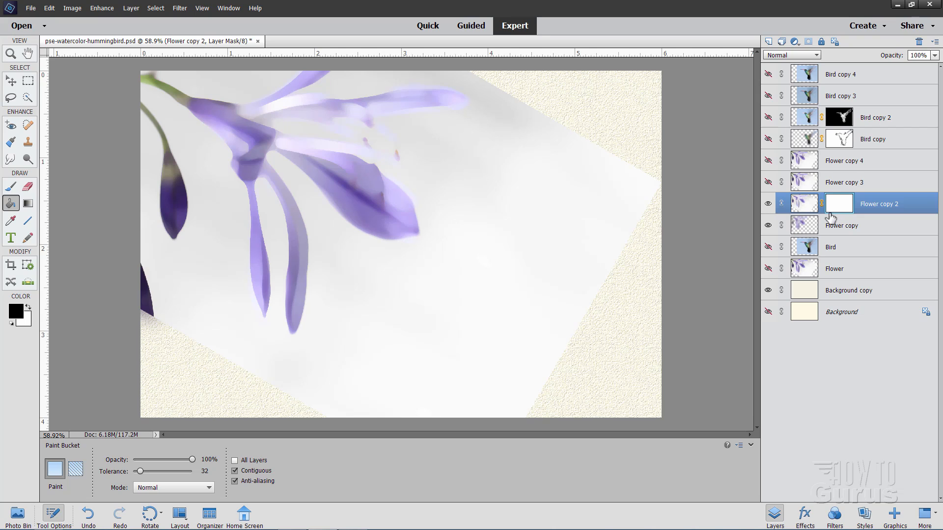
left_click(586, 243)
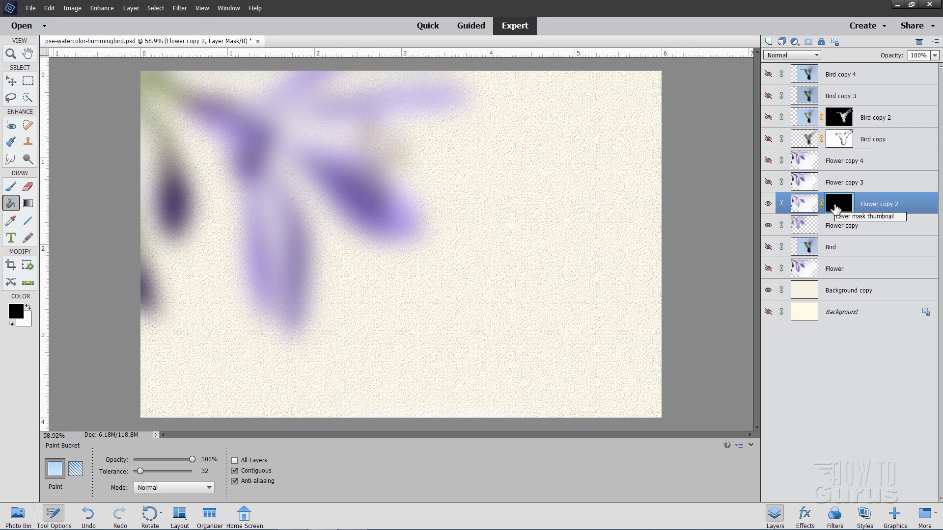
- Paint white on the Flower copy 2 mask with a 130 px textured brush, revealing the main petals, upper stem and bud
left_click(11, 186)
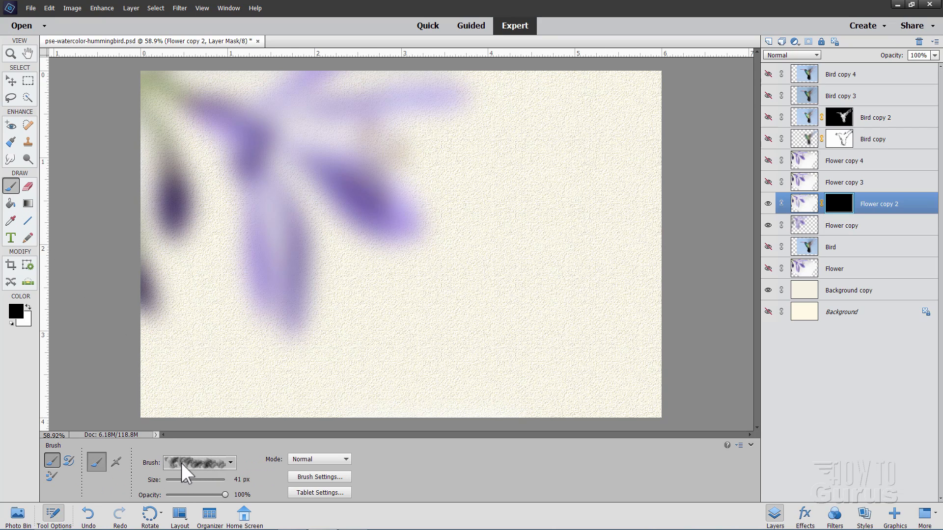
left_click_drag(242, 479, 214, 468)
type("130")
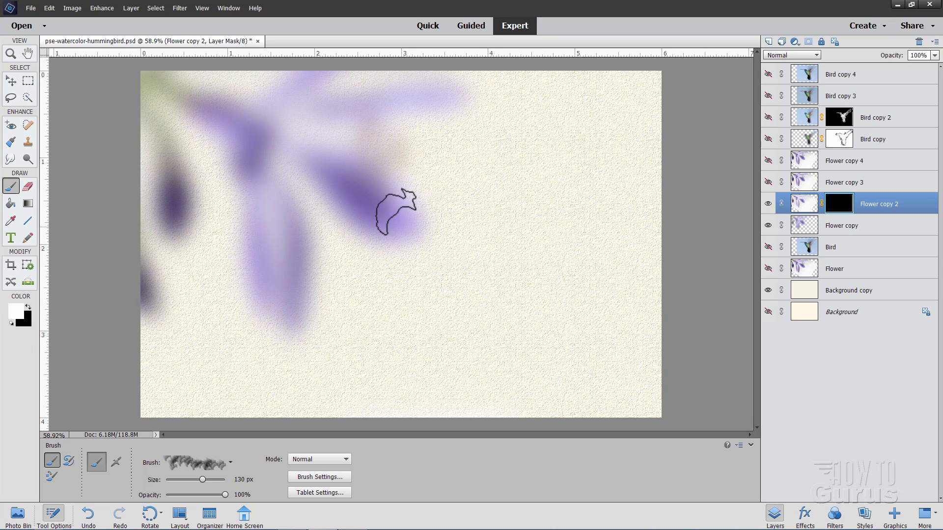
mouse_move(396, 211)
left_mouse_down()
mouse_move(327, 186)
mouse_move(309, 164)
mouse_move(328, 168)
mouse_move(265, 227)
mouse_move(274, 236)
mouse_move(263, 273)
mouse_move(275, 261)
mouse_move(265, 200)
mouse_move(245, 164)
mouse_move(260, 300)
mouse_move(290, 302)
mouse_move(303, 255)
mouse_move(238, 116)
mouse_move(231, 126)
mouse_move(283, 136)
mouse_move(290, 157)
mouse_move(322, 168)
mouse_move(294, 114)
mouse_move(326, 116)
mouse_move(265, 95)
mouse_move(213, 111)
mouse_move(156, 90)
mouse_move(350, 110)
mouse_move(431, 97)
mouse_move(384, 112)
mouse_move(374, 101)
mouse_move(444, 88)
mouse_move(362, 101)
mouse_move(263, 228)
mouse_move(200, 193)
mouse_move(208, 206)
mouse_move(173, 224)
mouse_move(182, 181)
mouse_move(172, 157)
left_mouse_up()
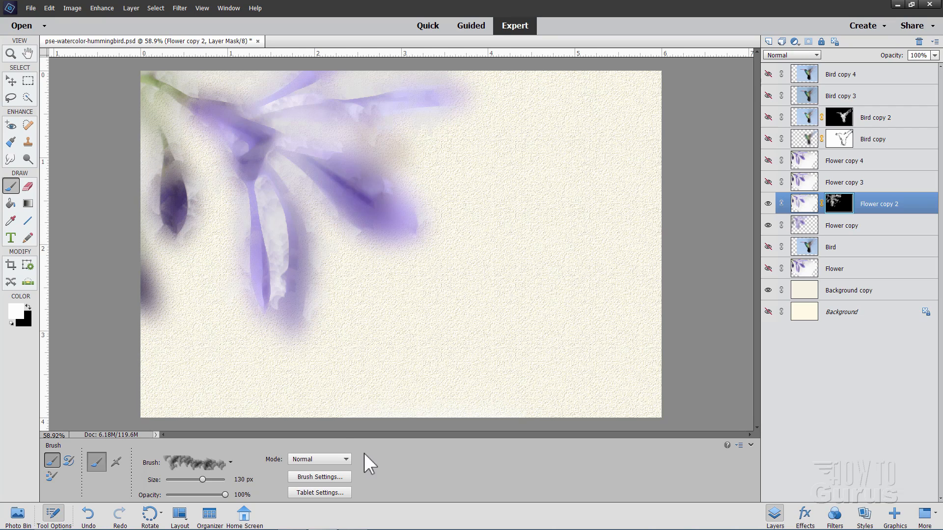
- Set the brush angle to -15° and size to 85 px, and paint white on the mask over the petal tips, buds and stems
left_click(339, 477)
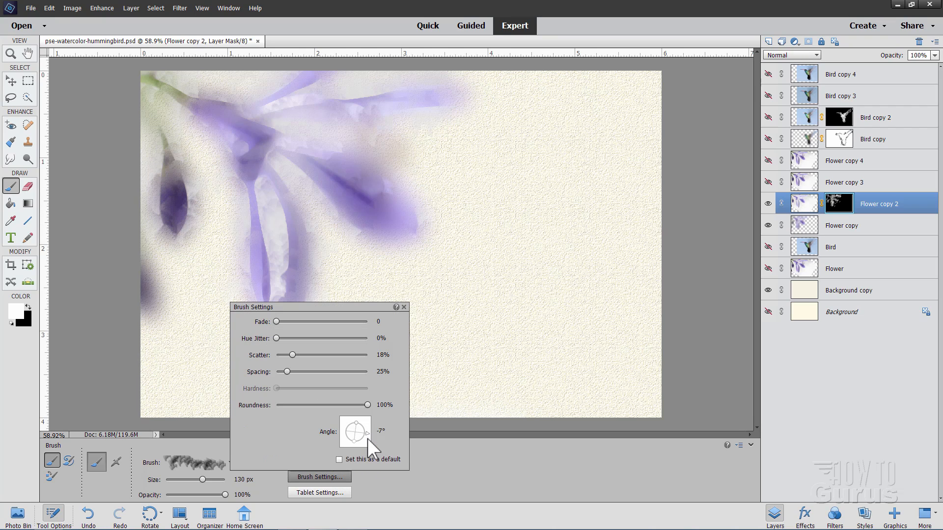
left_click(369, 438)
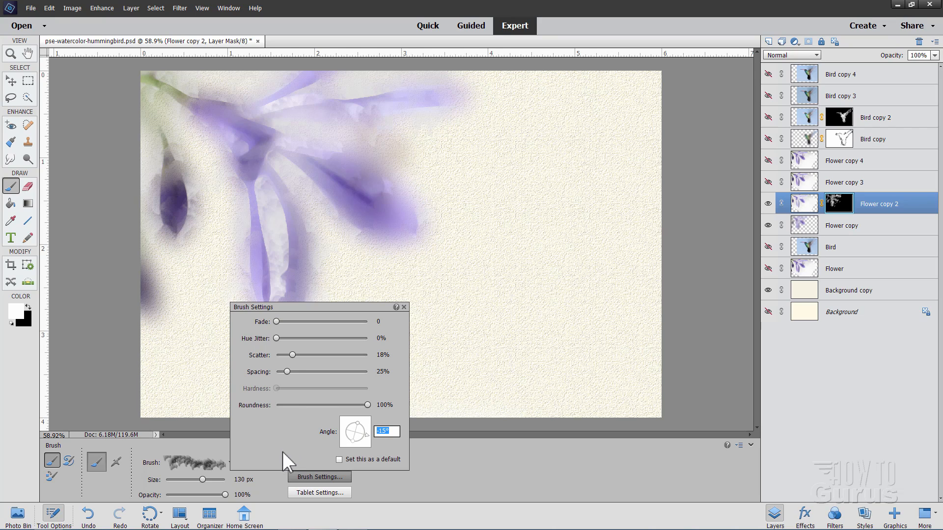
left_click(224, 487)
left_click_drag(206, 480, 198, 480)
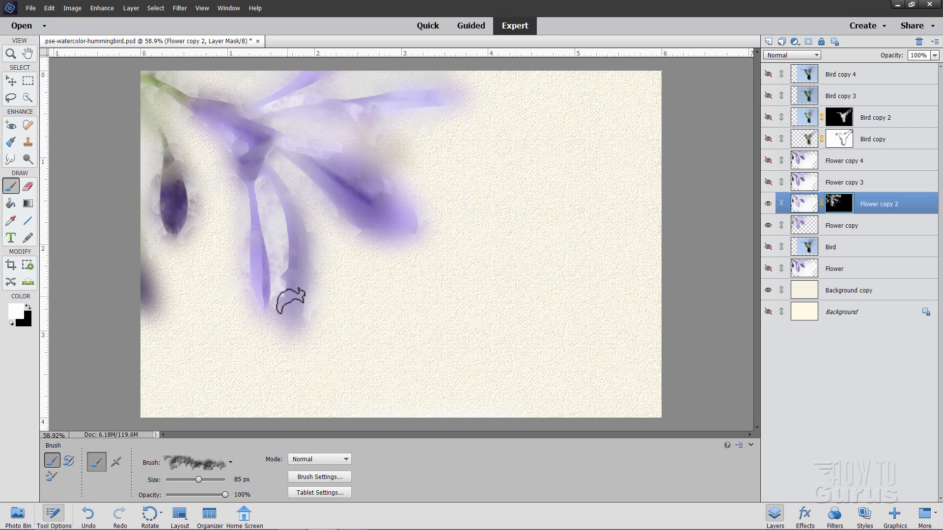
mouse_move(288, 298)
left_mouse_down()
mouse_move(297, 323)
mouse_move(304, 269)
mouse_move(289, 206)
left_mouse_up()
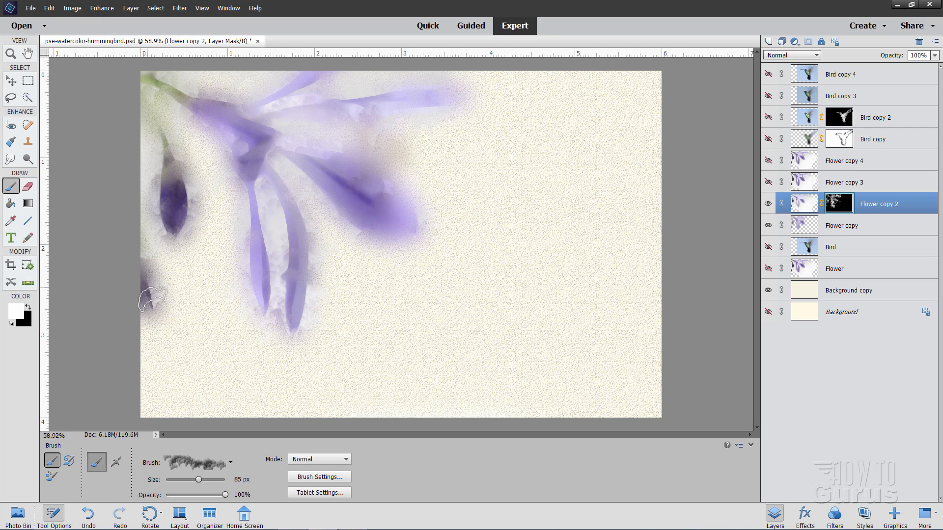
mouse_move(177, 203)
left_mouse_down()
mouse_move(190, 183)
mouse_move(170, 156)
mouse_move(170, 174)
mouse_move(142, 91)
mouse_move(177, 85)
mouse_move(182, 100)
mouse_move(147, 82)
mouse_move(170, 92)
left_mouse_up()
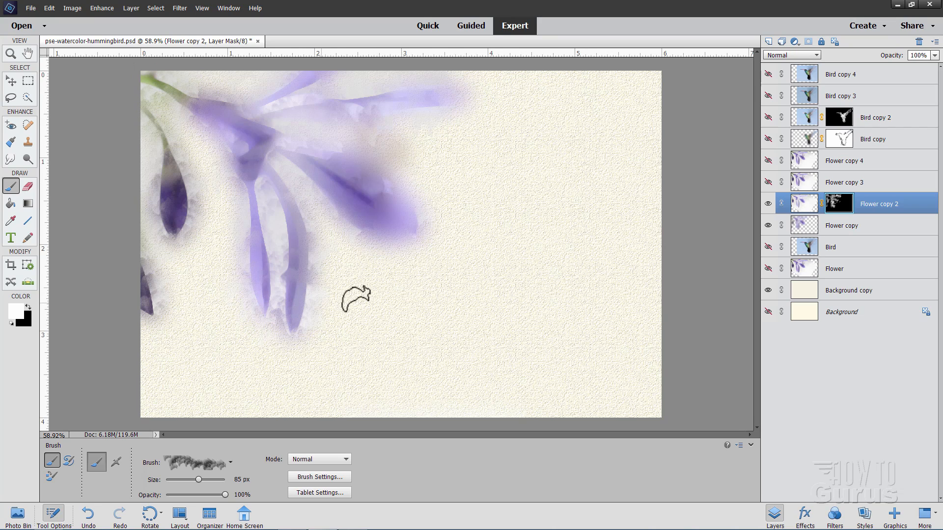
mouse_move(437, 105)
left_mouse_down()
mouse_move(476, 97)
mouse_move(442, 93)
mouse_move(436, 98)
mouse_move(480, 105)
mouse_move(467, 106)
left_mouse_up()
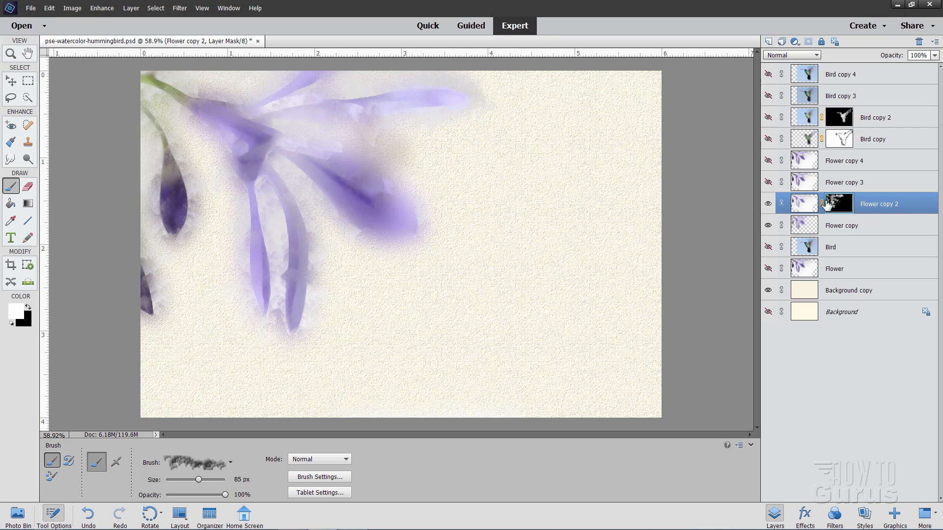
- Make black the foreground color and choose the 65 px soft round brush from the Default Brushes set
left_click(28, 307)
left_click(230, 463)
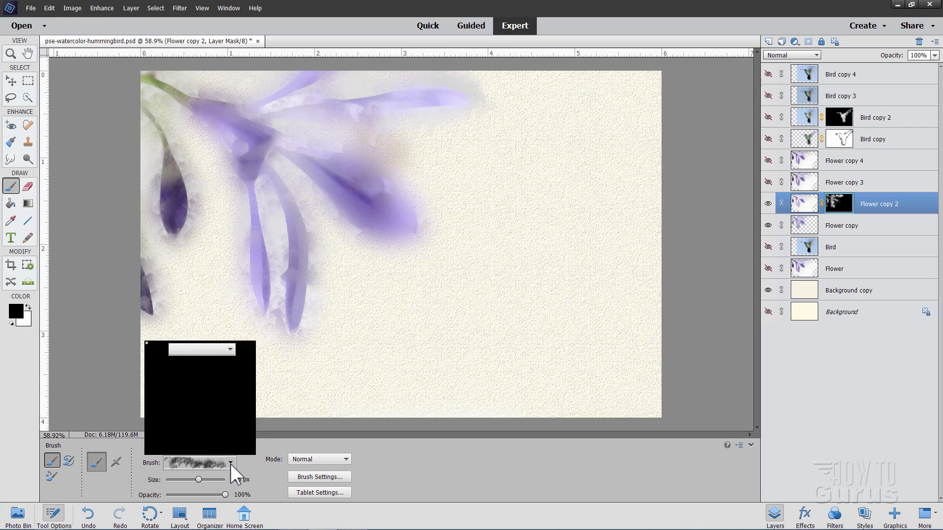
left_click(206, 349)
left_click(209, 360)
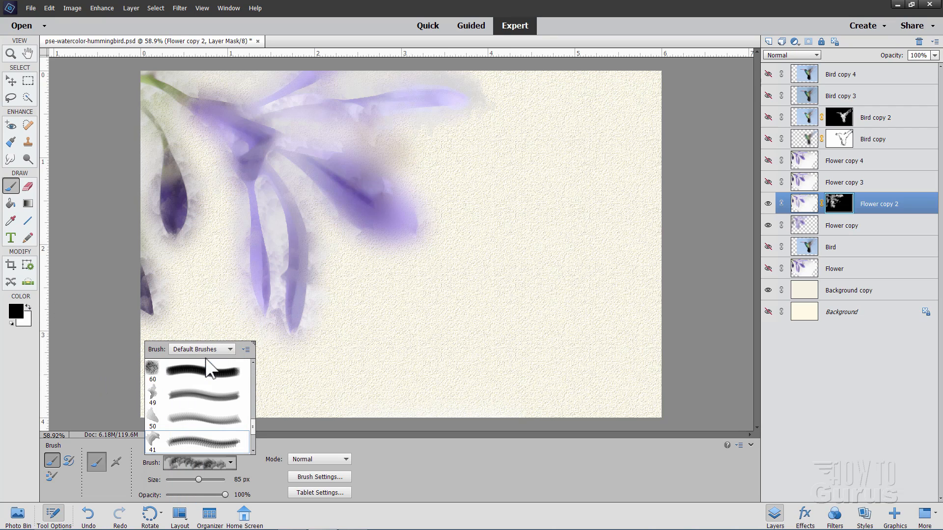
scroll(200, 408, "down", 3)
scroll(200, 417, "down", 6)
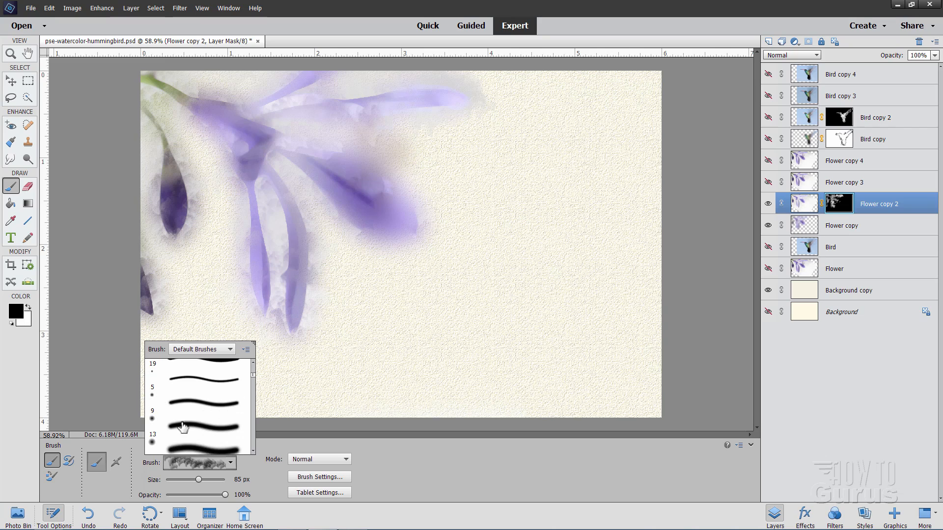
scroll(205, 408, "down", 2)
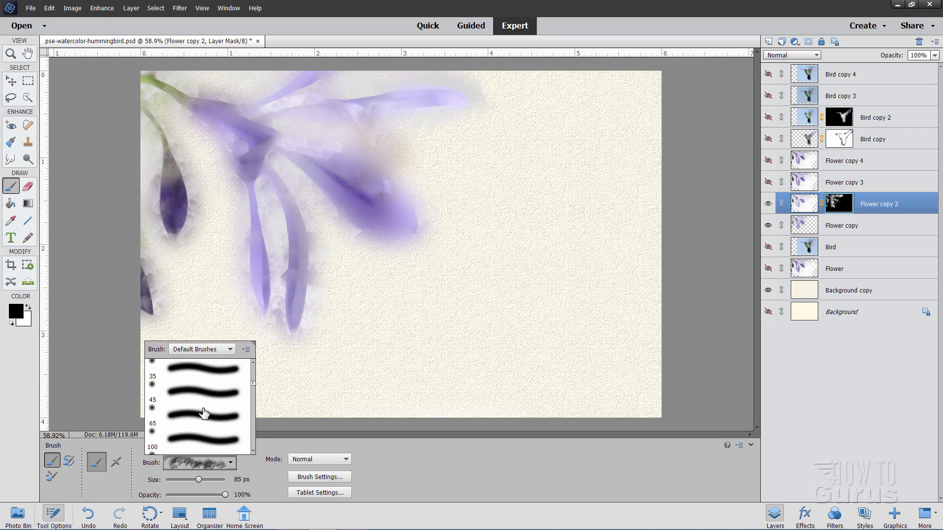
left_click(186, 441)
left_click(213, 426)
left_click(409, 471)
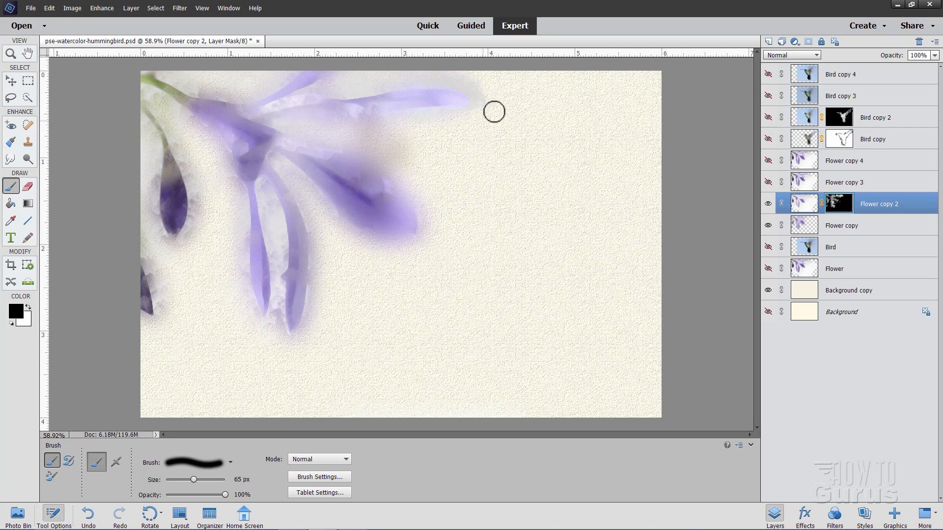
- Paint black on the Flower copy 2 mask around the upper petals and buds and between the two hanging petals to remove the pale fringe
left_click_drag(387, 79, 313, 93)
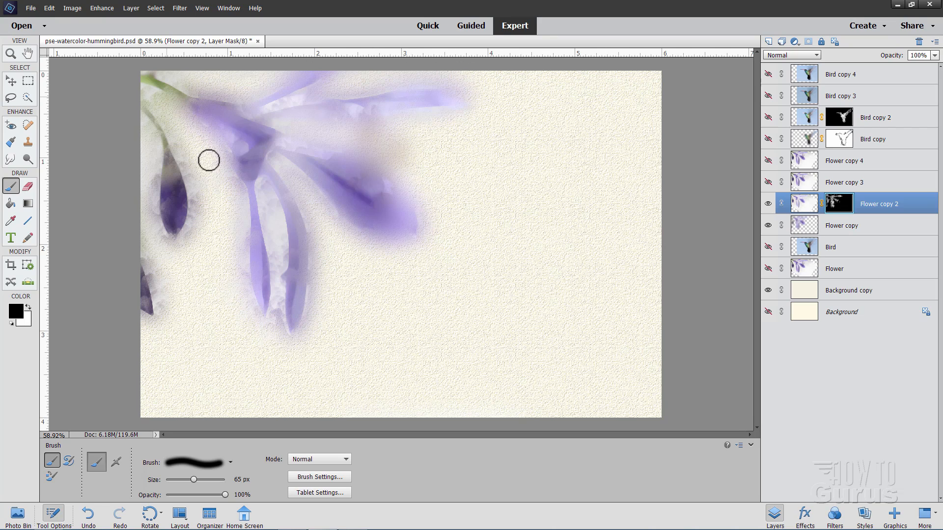
left_click_drag(189, 224, 175, 117)
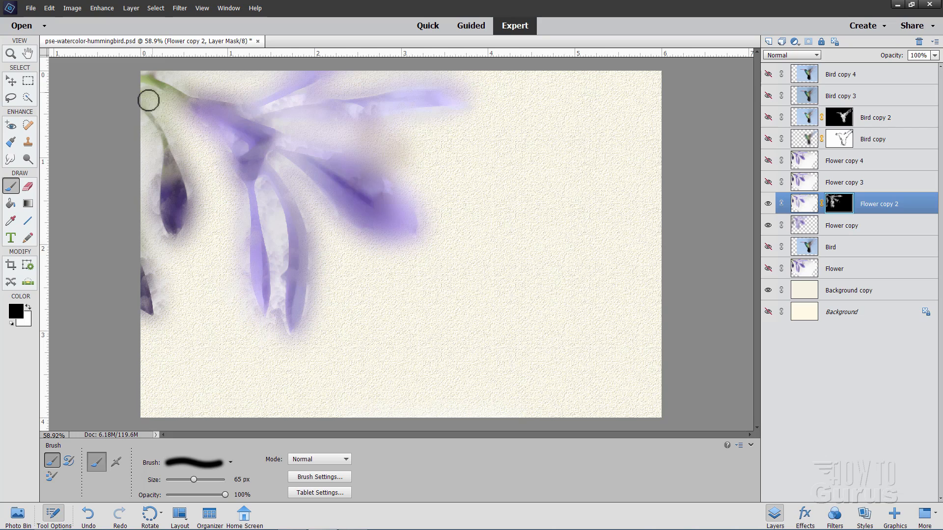
left_click_drag(159, 157, 149, 199)
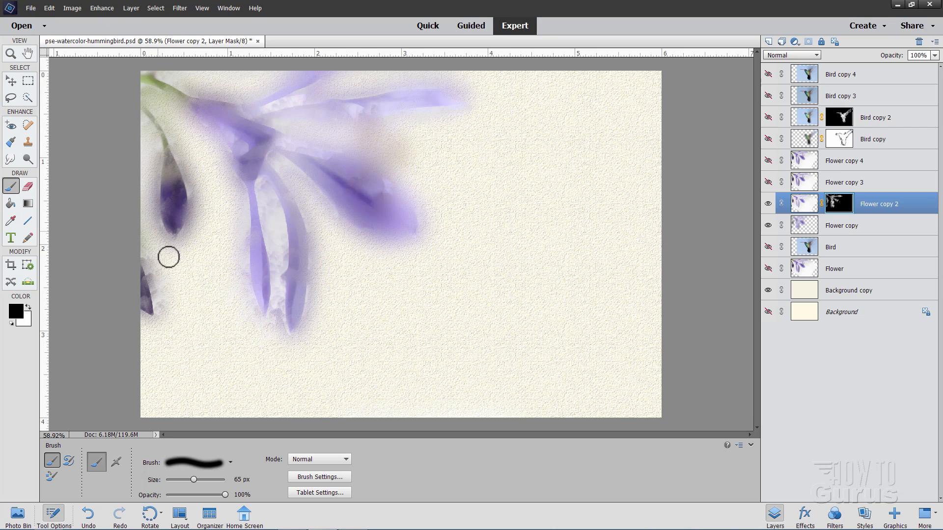
left_click_drag(169, 257, 144, 332)
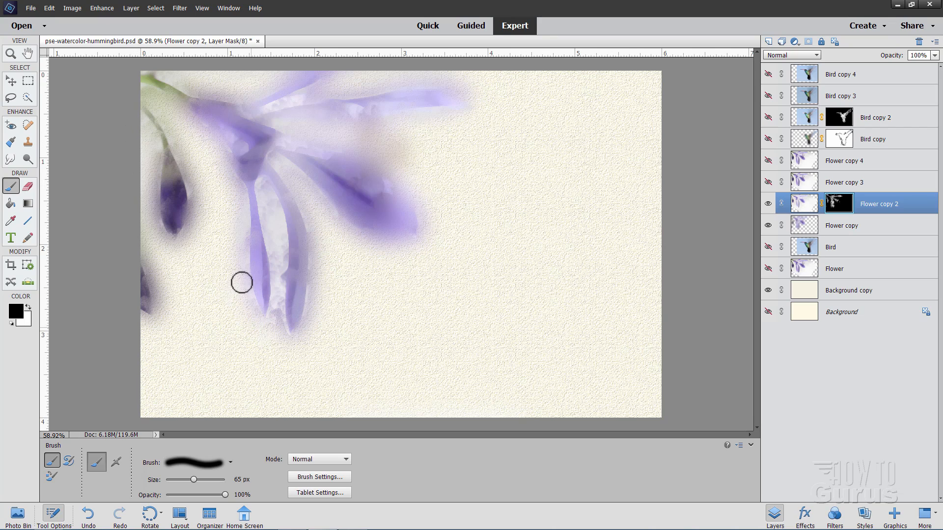
left_click_drag(278, 318, 269, 216)
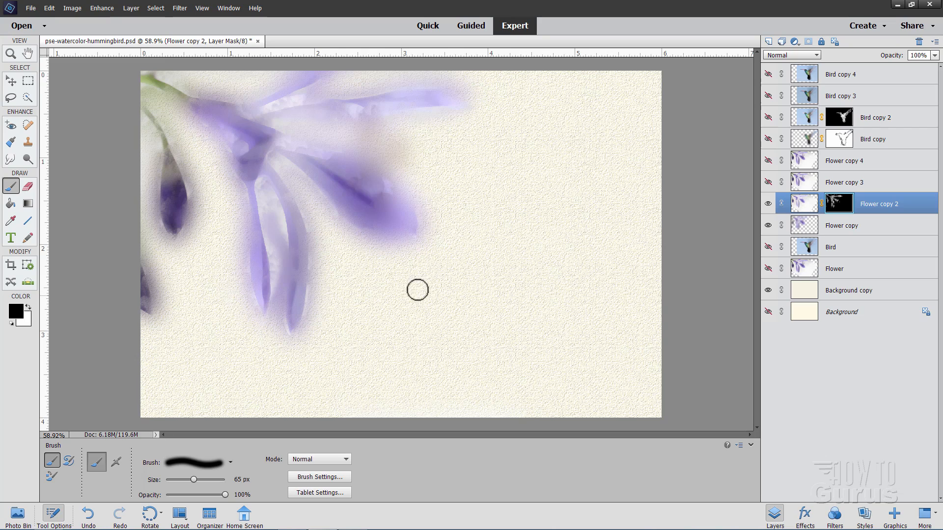
- Add a layer mask to Flower copy and choose the 49 px textured brush from the Natural Brushes 2 set
left_click(854, 228)
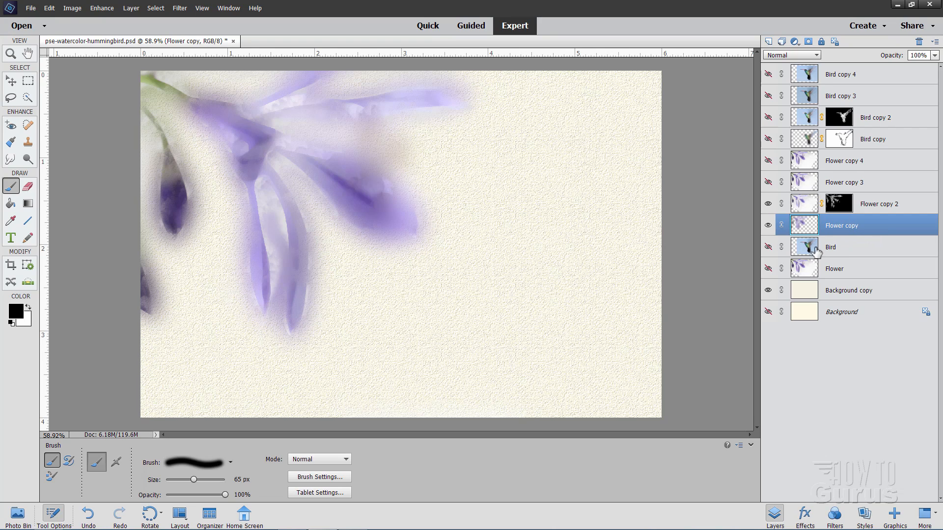
left_click(808, 41)
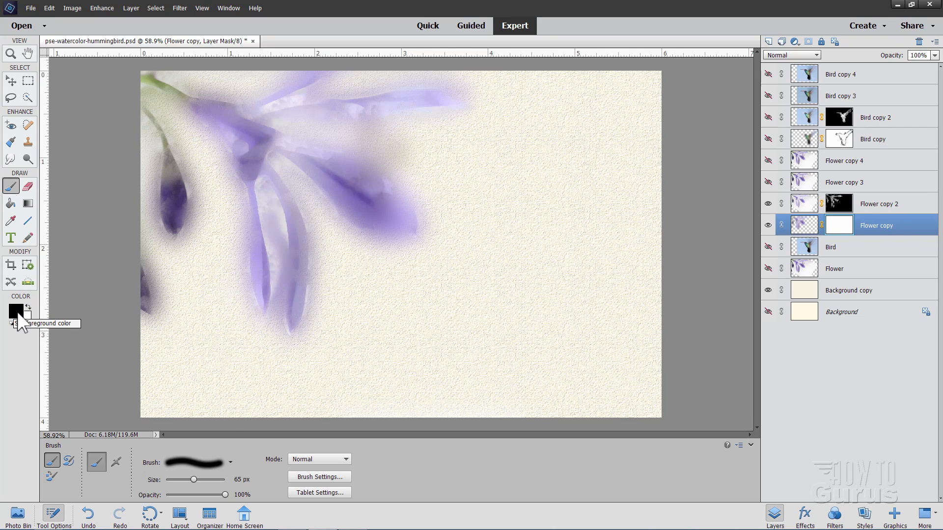
left_click(230, 462)
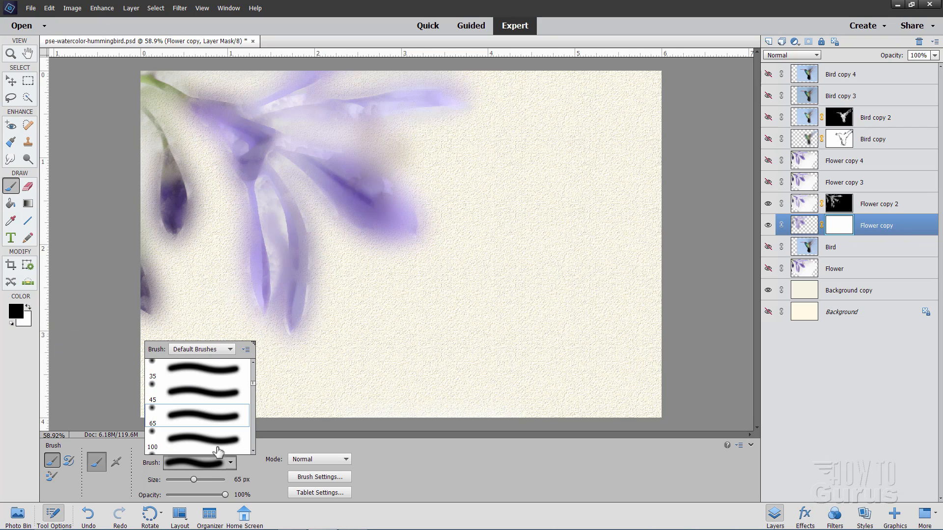
left_click(201, 349)
left_click(196, 431)
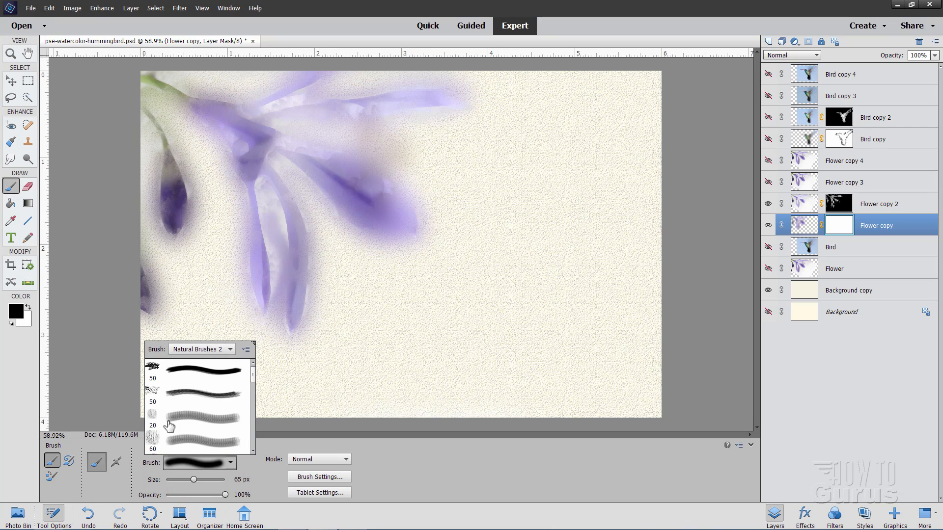
scroll(176, 411, "down", 5)
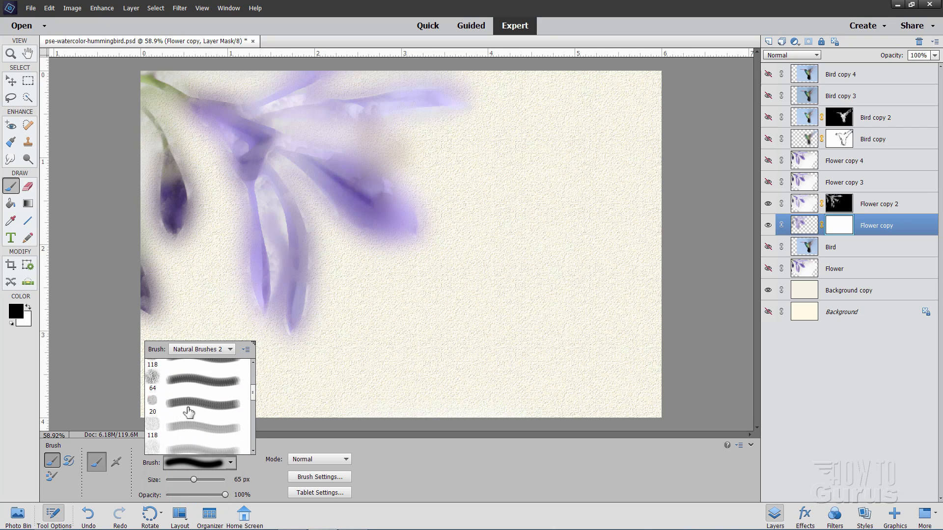
scroll(162, 417, "down", 3)
left_click(185, 400)
- Set the brush size to 120 px and paint black on the Flower copy mask along the petals' outer edges
left_click(272, 482)
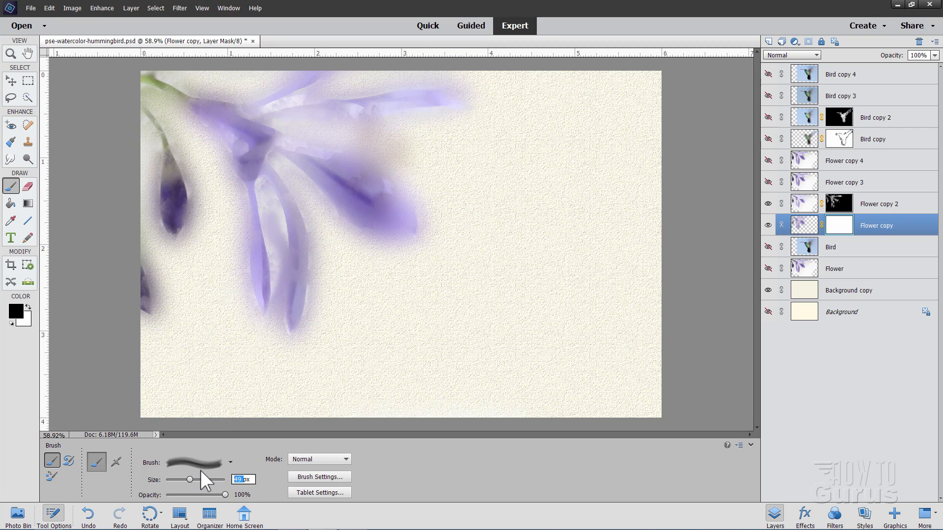
type("1020")
key("BackSpace")
key("BackSpace")
key("BackSpace")
type("20")
key("Return")
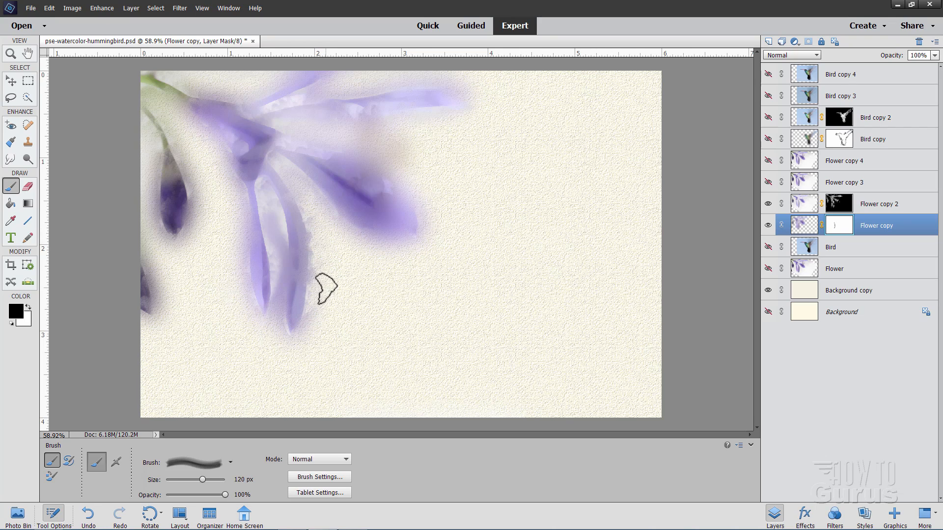
mouse_move(351, 233)
left_mouse_down()
mouse_move(414, 229)
mouse_move(392, 185)
mouse_move(389, 142)
mouse_move(341, 132)
mouse_move(415, 152)
mouse_move(356, 139)
mouse_move(458, 105)
mouse_move(400, 88)
mouse_move(185, 94)
mouse_move(211, 98)
left_mouse_up()
- Set the brush angle to -18° and paint black on the Flower copy mask along the hanging petals and the large petal
left_click(324, 478)
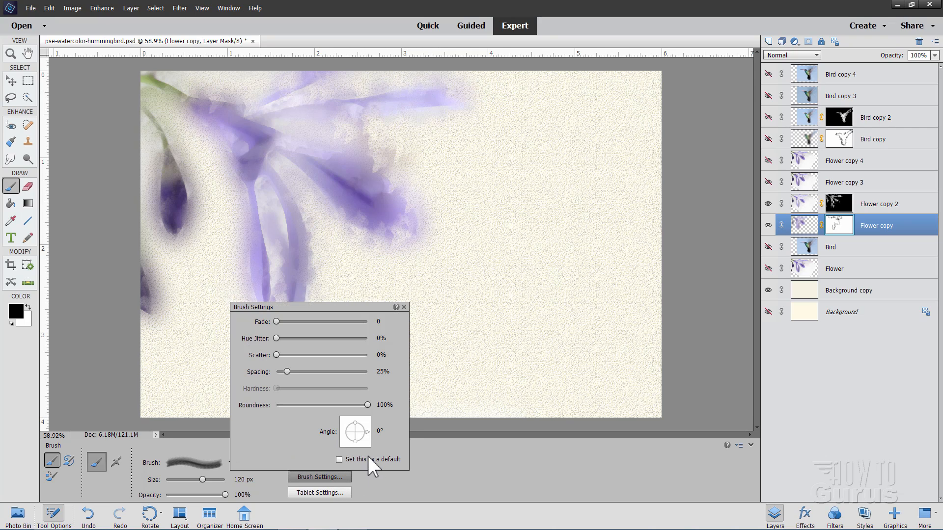
left_click_drag(366, 429, 365, 435)
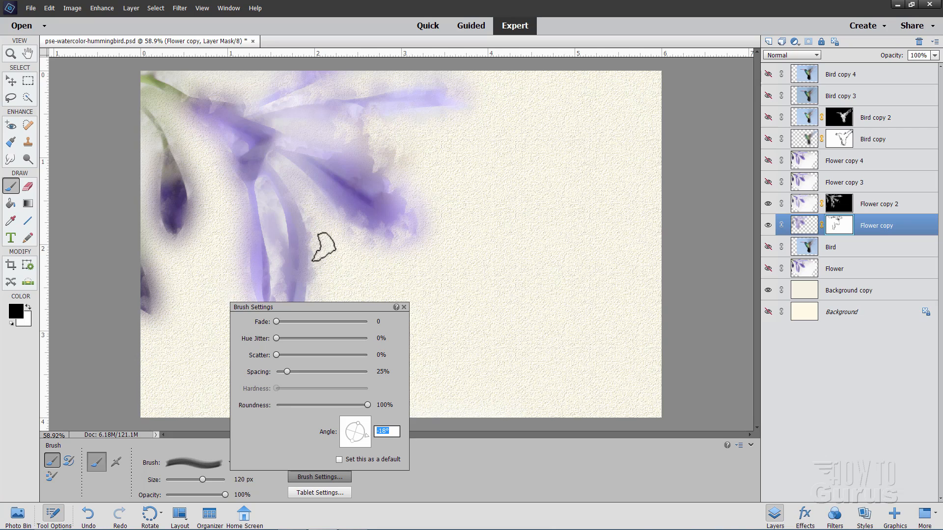
left_click(314, 269)
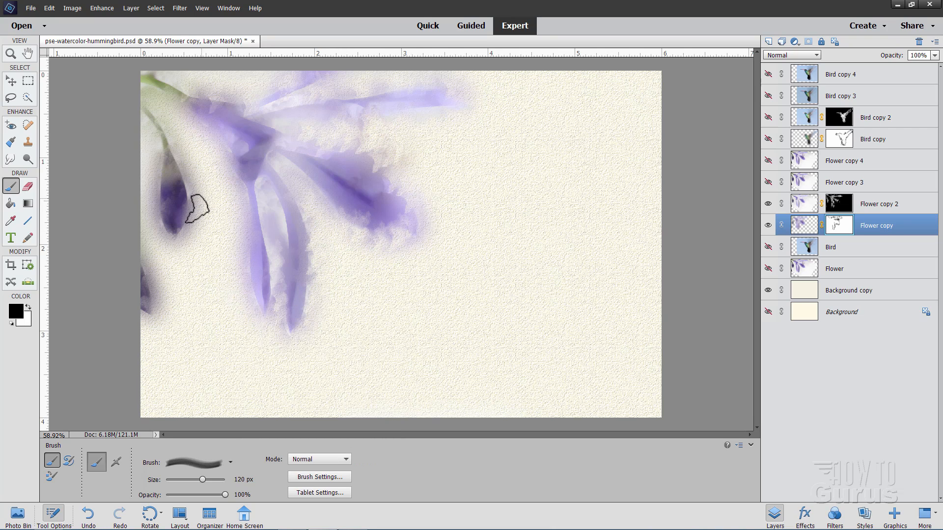
- Rotate the brush to 39° and back to level, painting black on the mask around the buds, hanging petals and large petal
left_click(345, 477)
left_click_drag(371, 424, 350, 411)
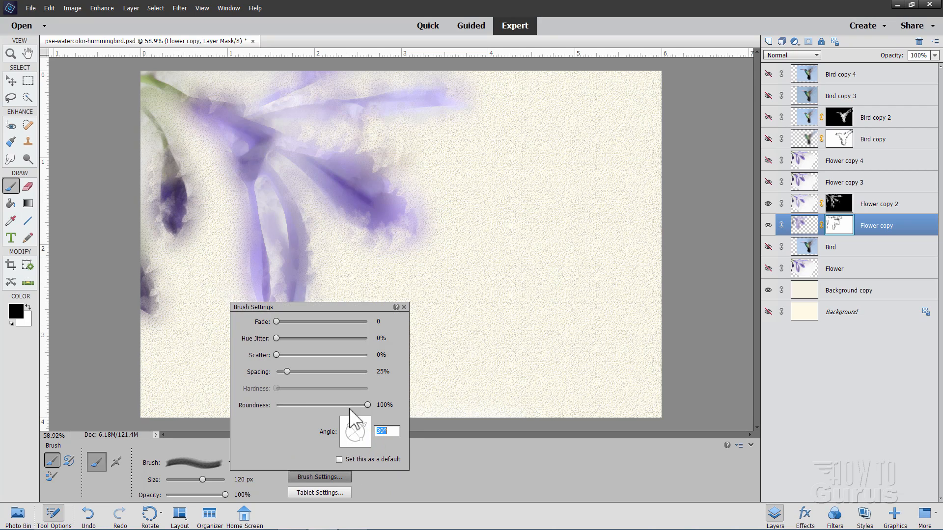
left_click(162, 313)
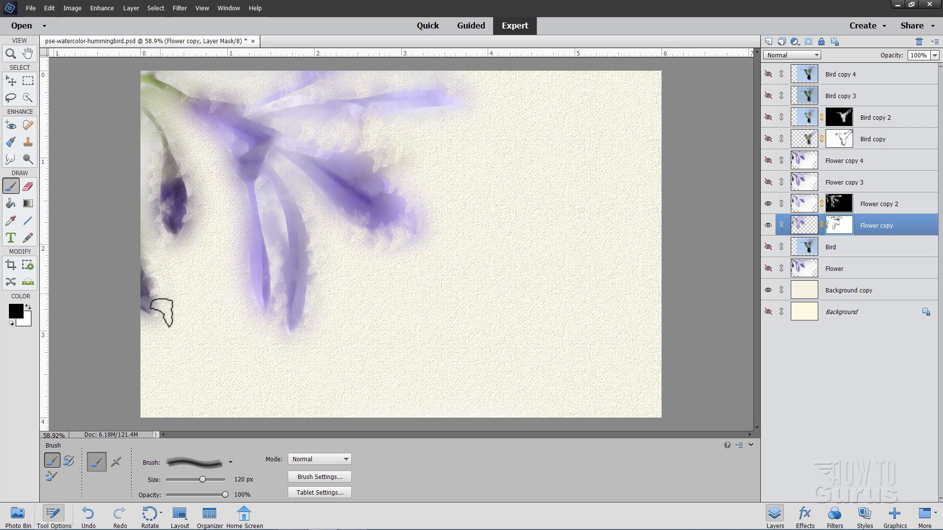
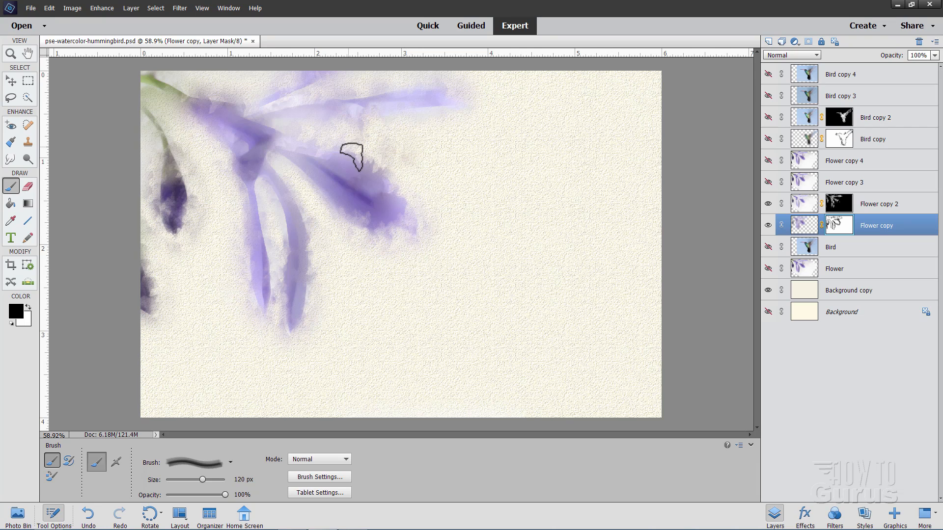
left_click(337, 476)
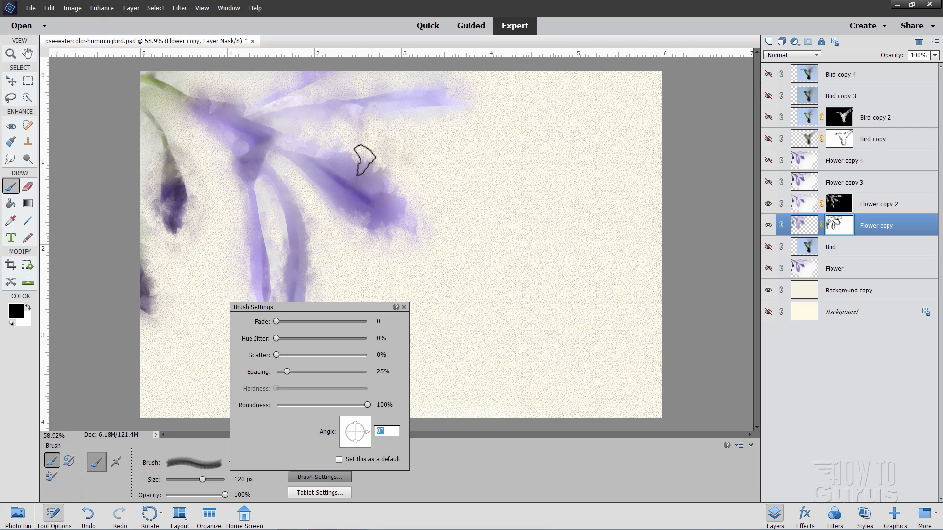
left_click(349, 155)
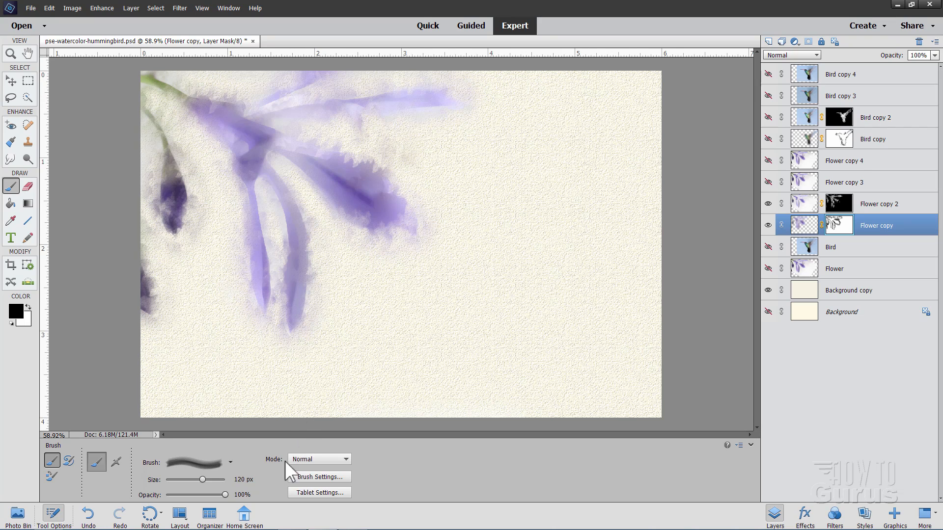
- Paint black on the Flower copy mask around the petals, stems and buds with the 65 px soft round brush from Default Brushes
left_click(213, 467)
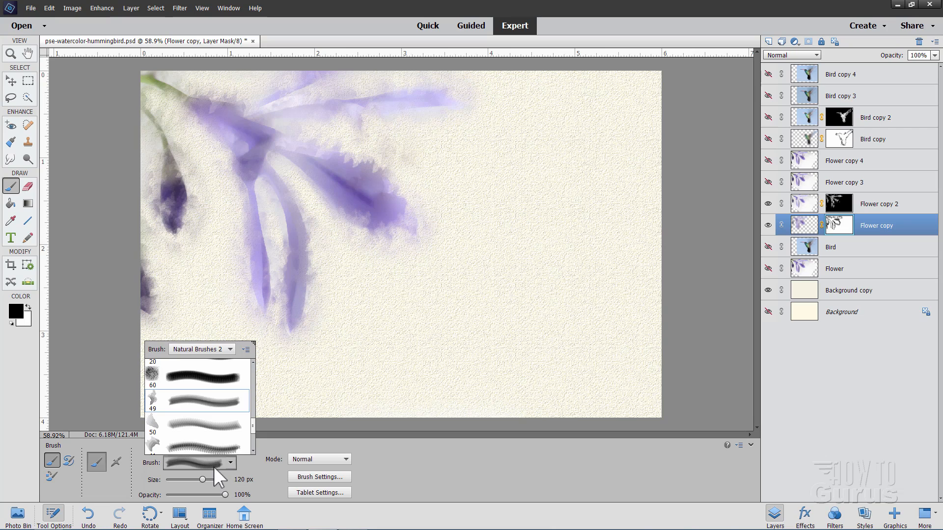
left_click(201, 350)
left_click(201, 363)
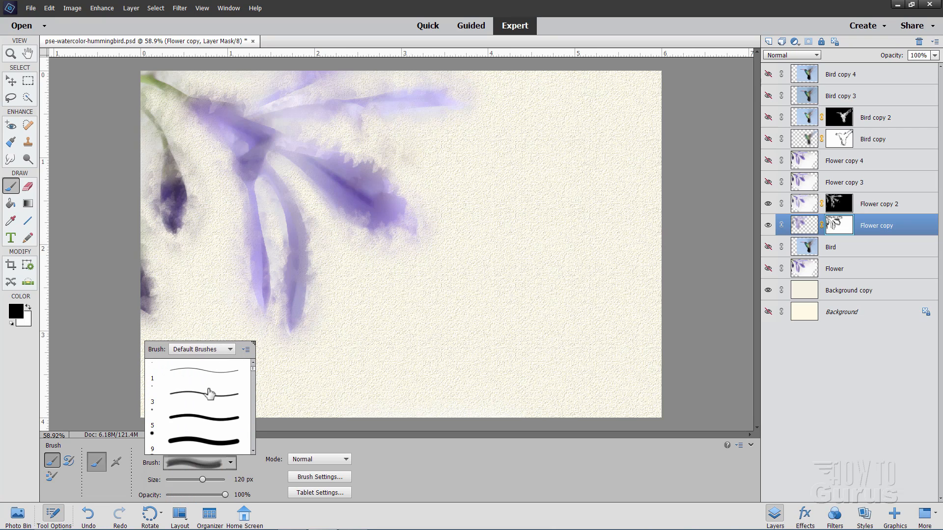
scroll(210, 393, "down", 4)
scroll(205, 384, "down", 5)
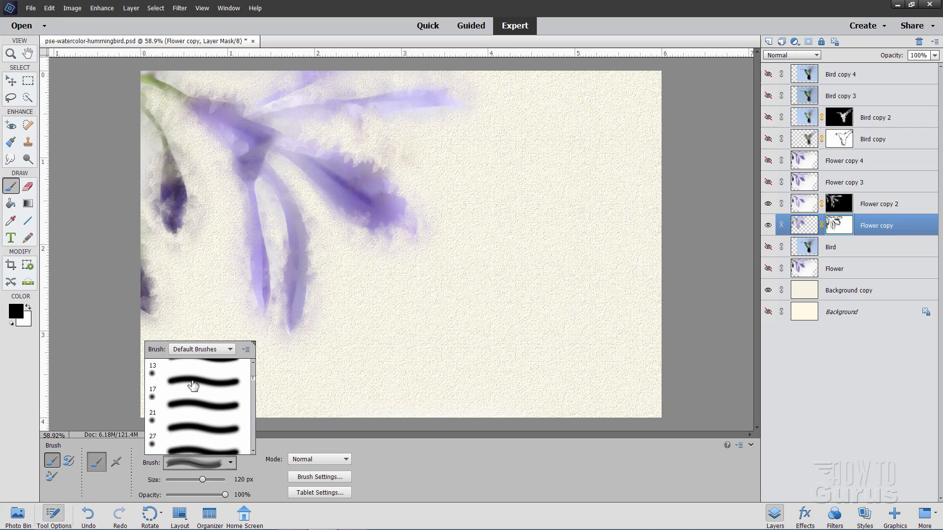
left_click(188, 438)
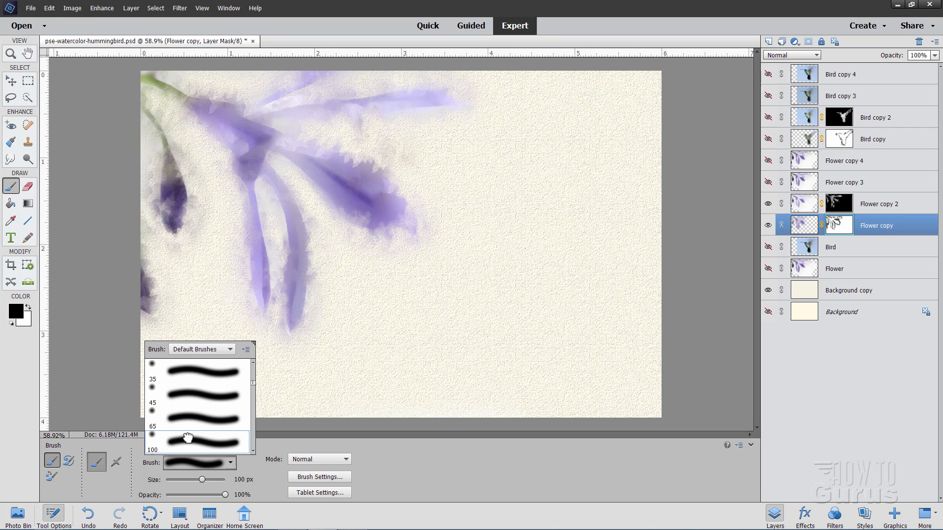
left_click(188, 424)
left_click_drag(372, 248, 407, 248)
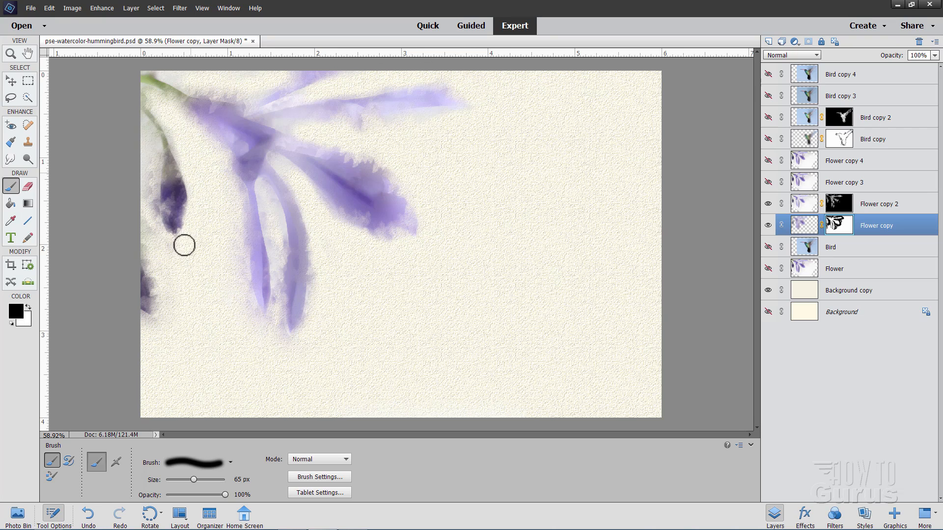
mouse_move(184, 245)
left_mouse_down()
mouse_move(146, 246)
mouse_move(145, 140)
left_mouse_up()
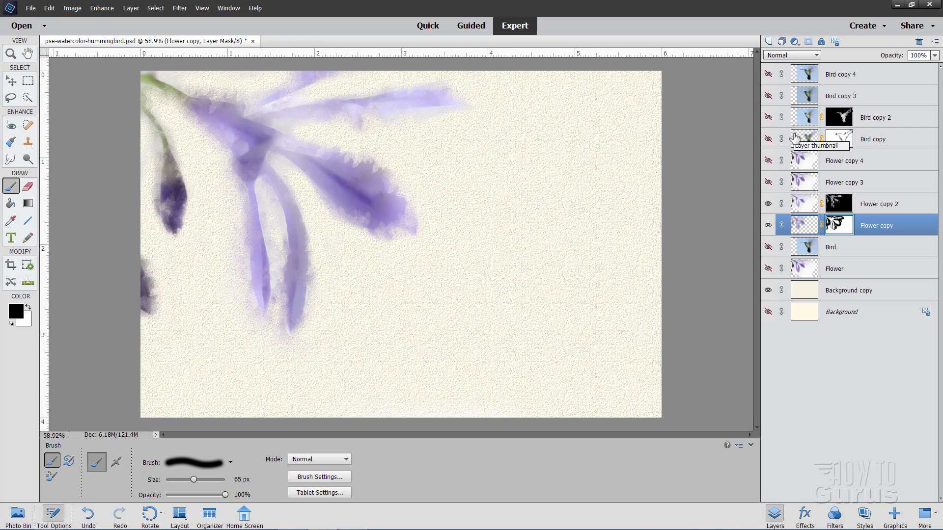
- Select Bird copy 3 with the Move tool, hide Flower copy and Flower copy 2, and show Bird copy, Bird copy 2 and Bird copy 3
left_click(788, 99)
key("v")
left_click(770, 225)
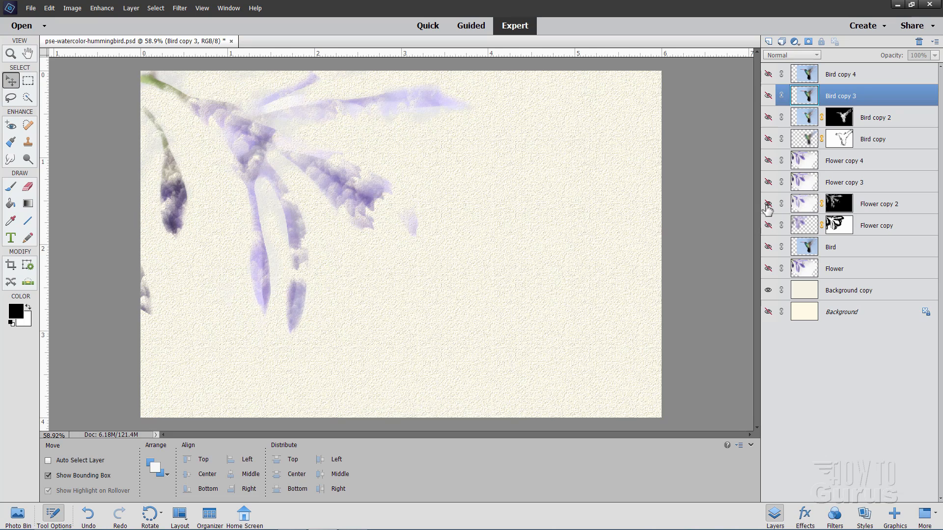
left_click(769, 204)
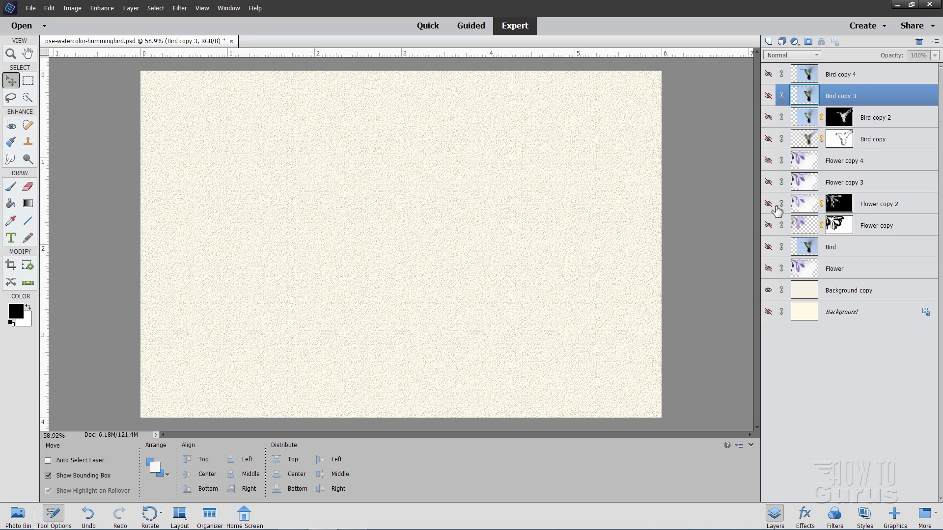
left_click(769, 140)
left_click(769, 118)
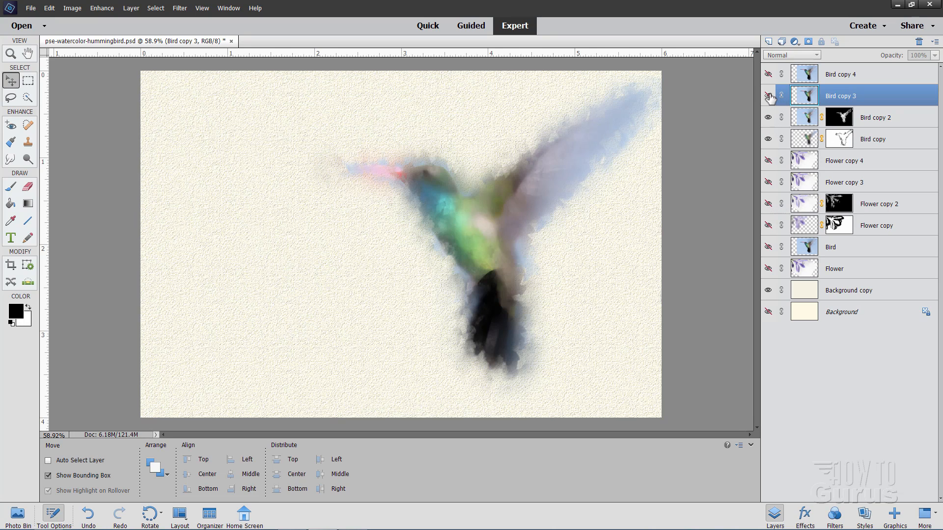
left_click(768, 96)
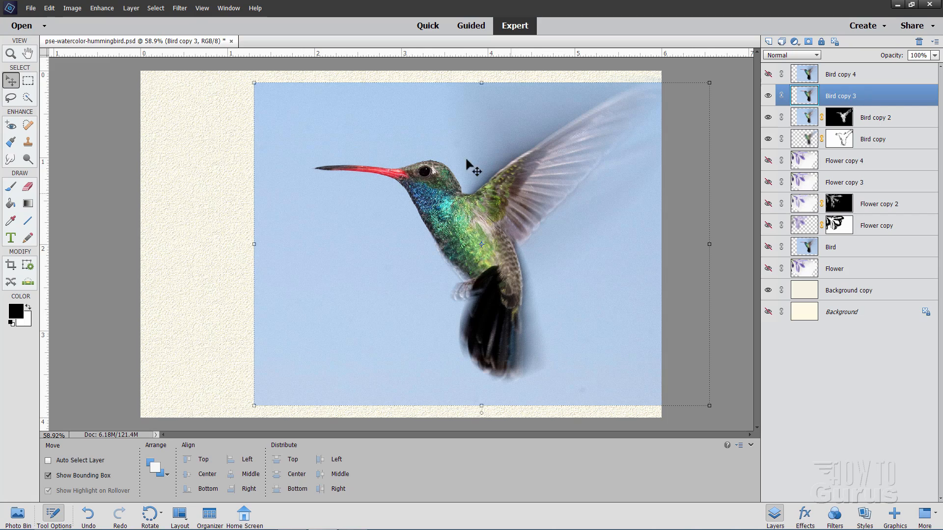
- Apply the Sponge filter to Bird copy 3 with Brush Size 10, Definition 0 and Smoothness 15
left_click(176, 9)
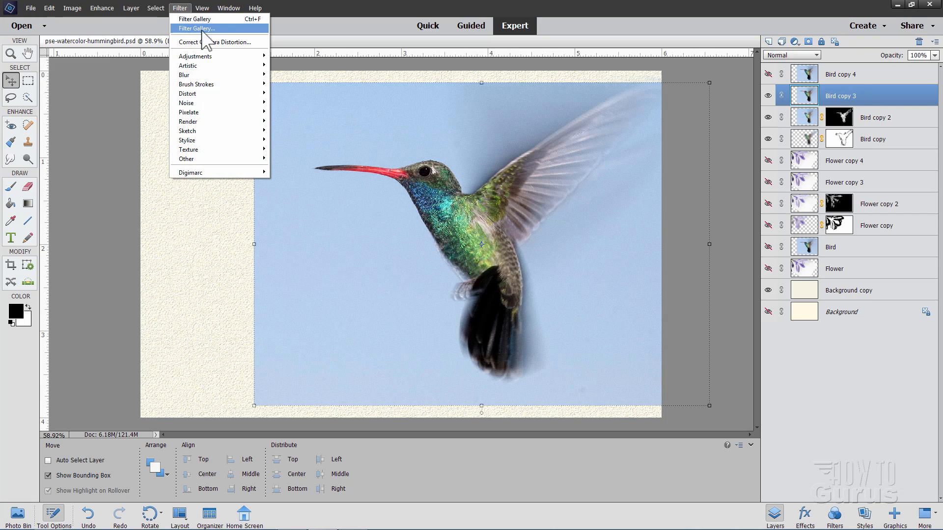
left_click(214, 29)
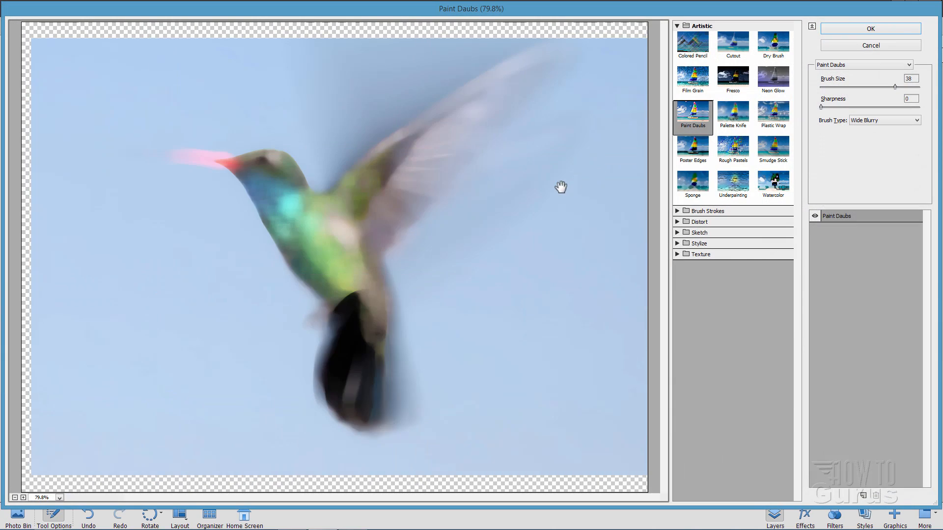
left_click(696, 194)
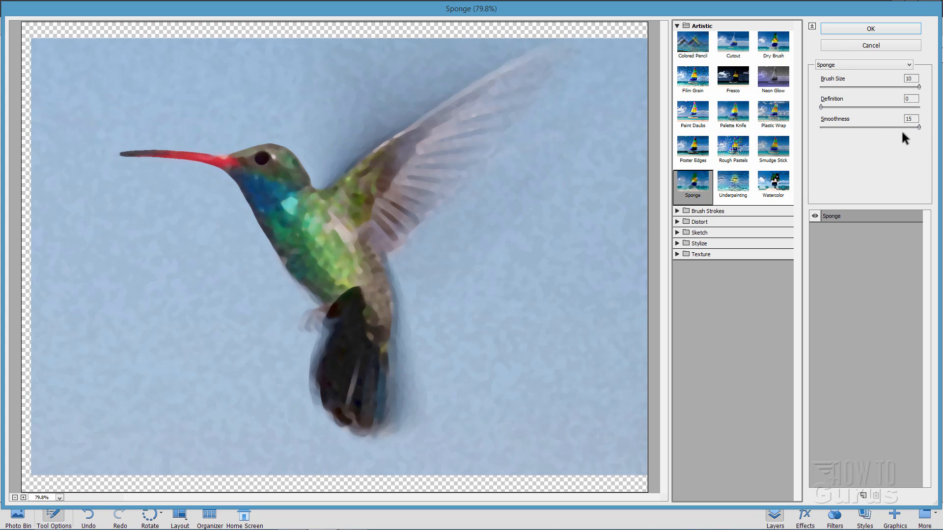
left_click(871, 27)
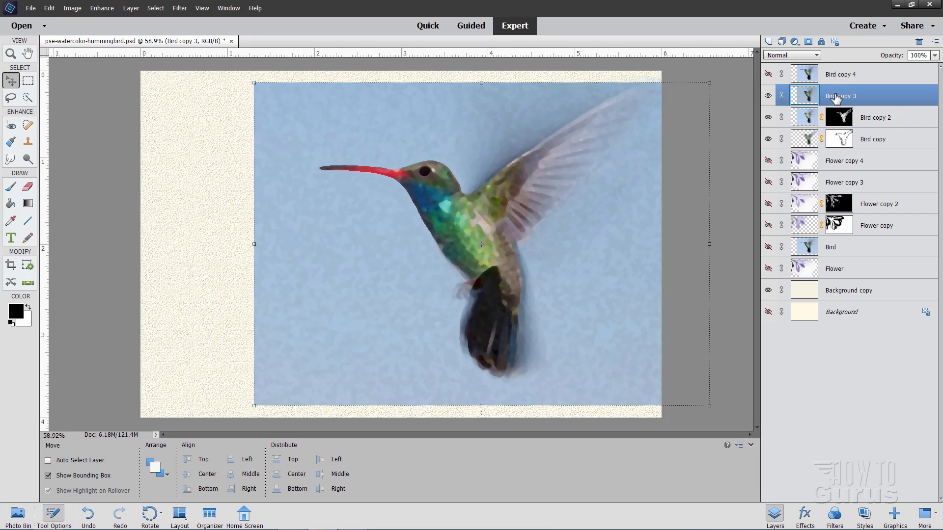
- Add a layer mask to Bird copy 3 and fill it with black using the Paint Bucket
left_click(808, 41)
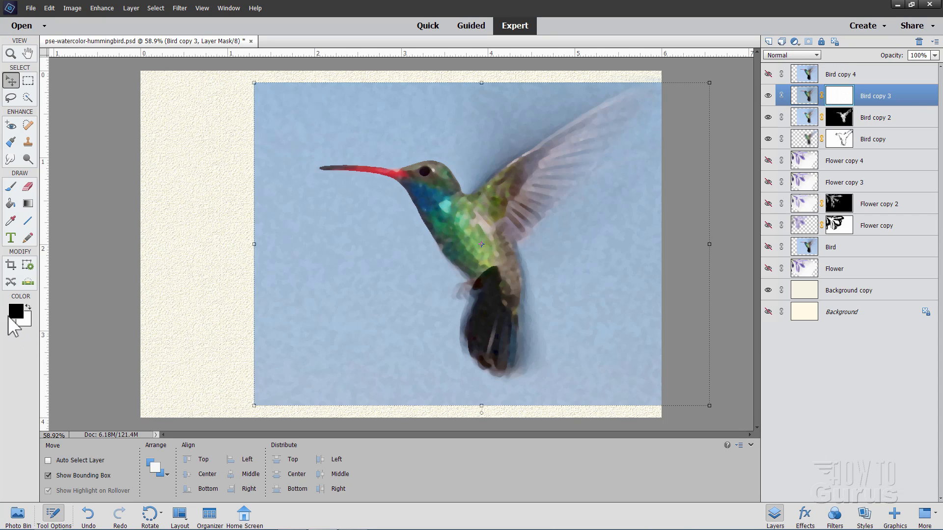
left_click(10, 203)
left_click(355, 244)
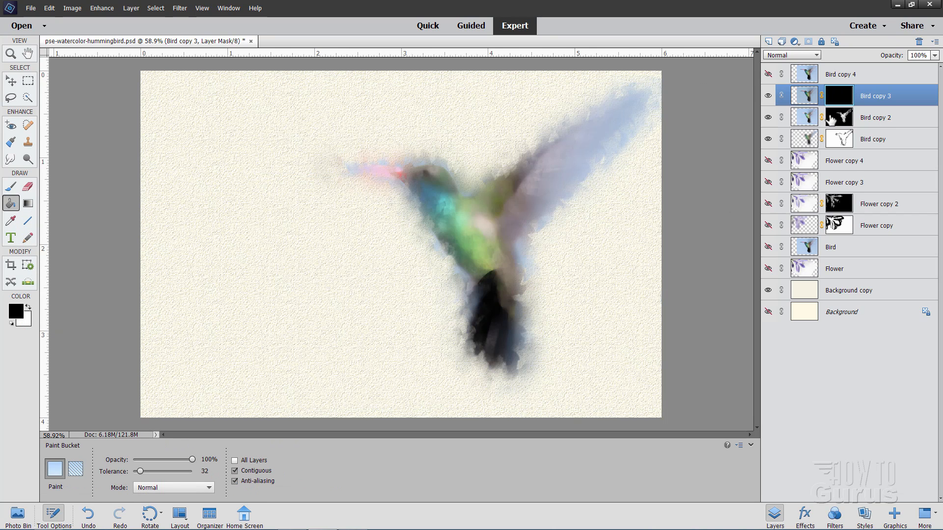
- Set white as the foreground color and choose the 49 px brush from Natural Brushes 2 for the Brush tool
key("b")
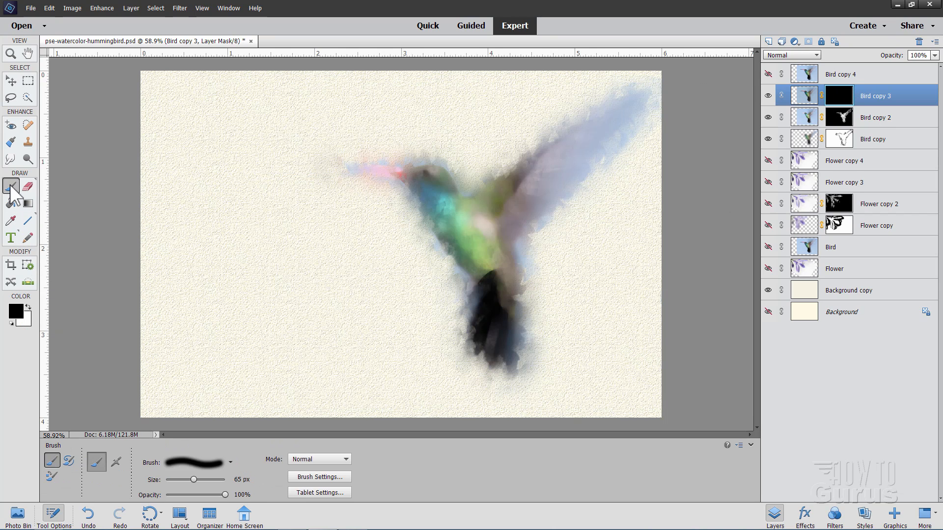
left_click(33, 306)
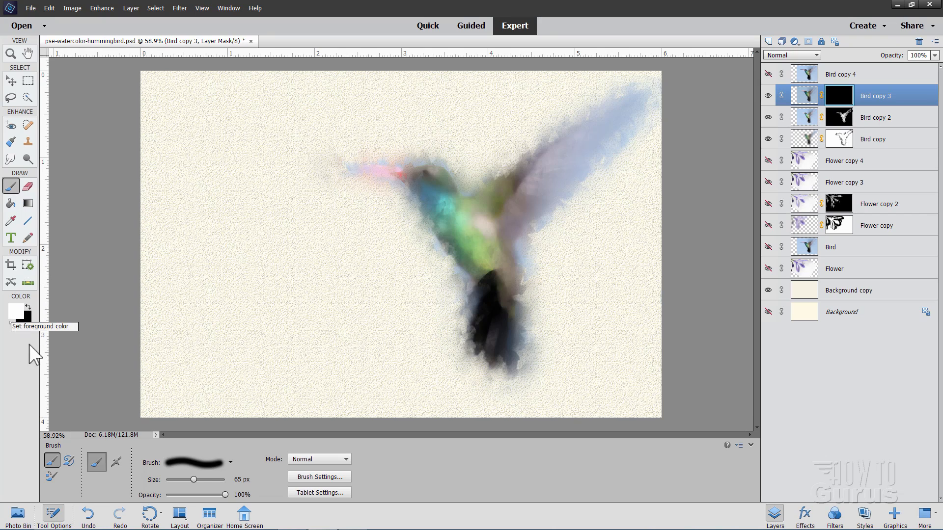
left_click(230, 463)
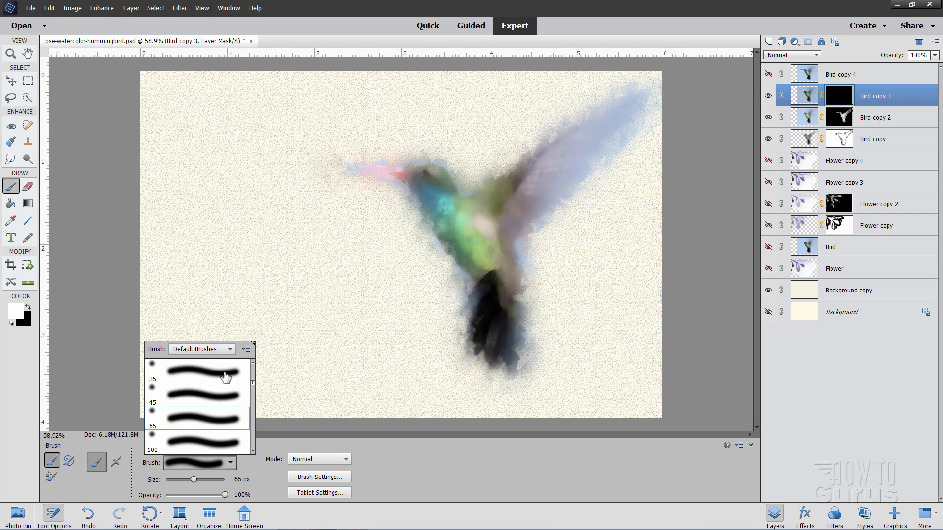
left_click(220, 350)
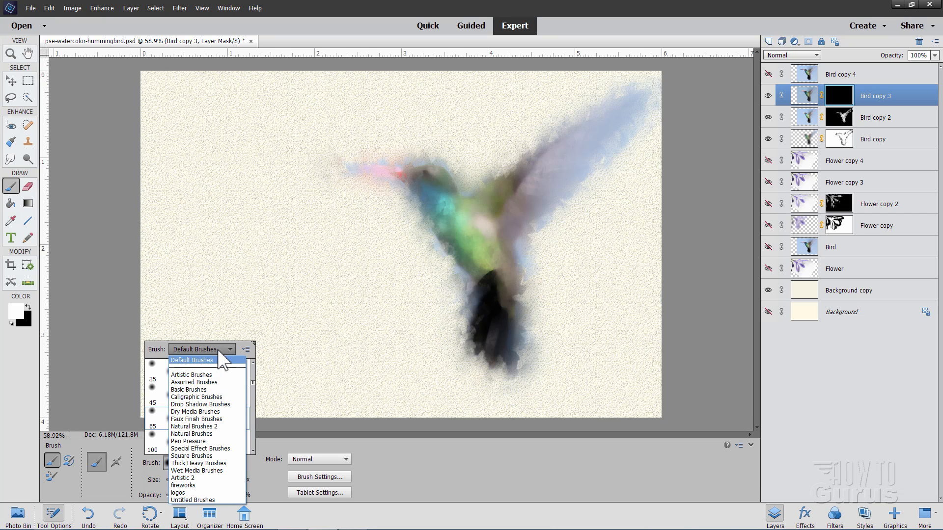
left_click(211, 426)
scroll(205, 413, "down", 8)
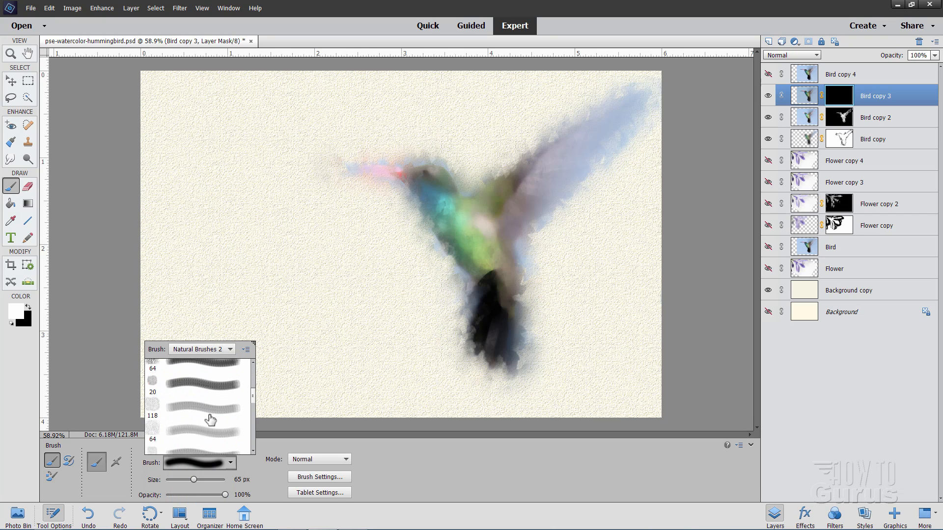
scroll(211, 419, "down", 6)
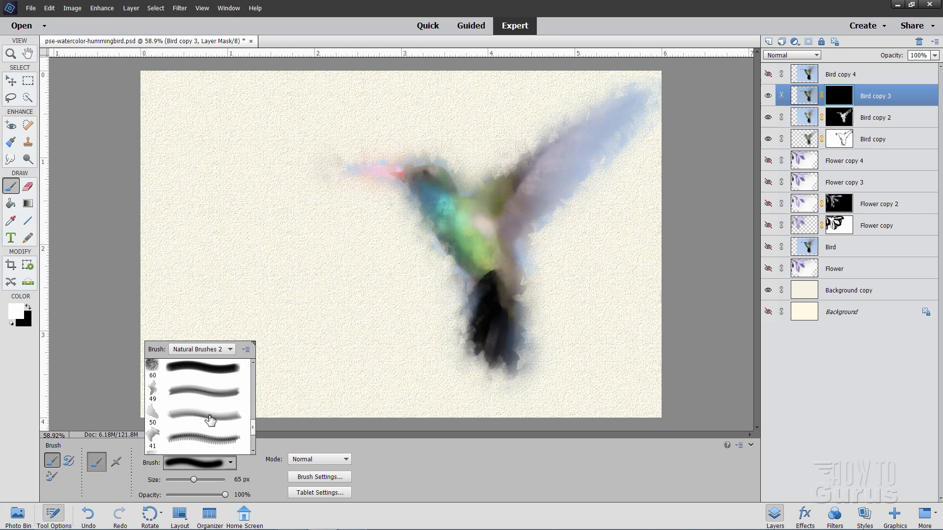
left_click(173, 392)
- Set the brush size to 100 px and its Scatter to 15%
left_click(284, 489)
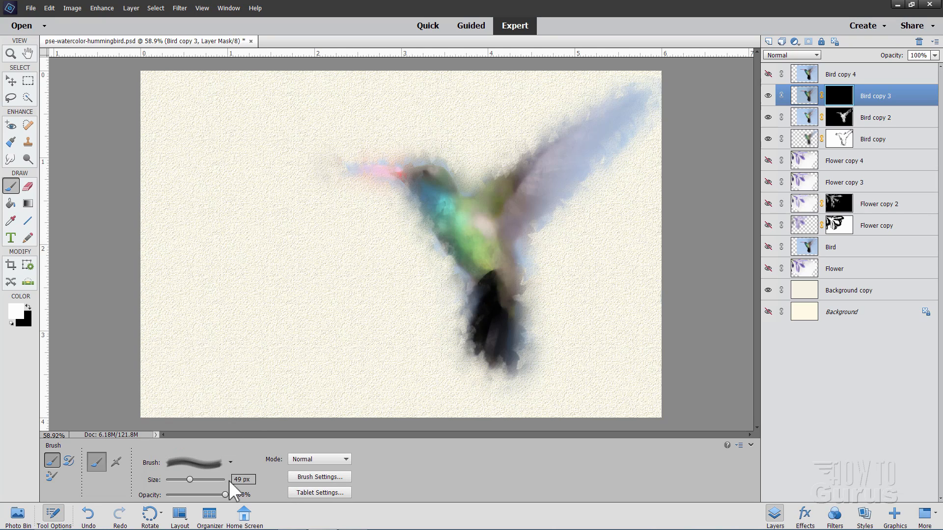
type("100")
left_click(336, 477)
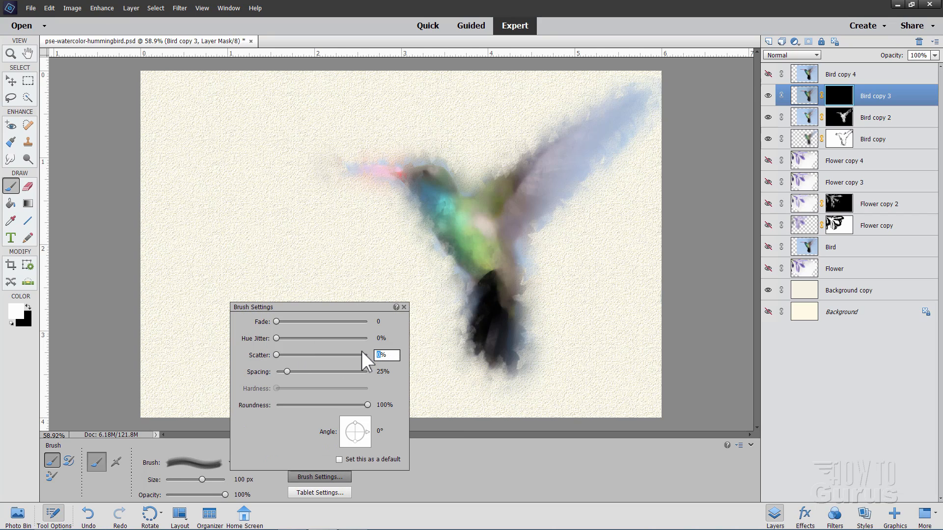
type("15")
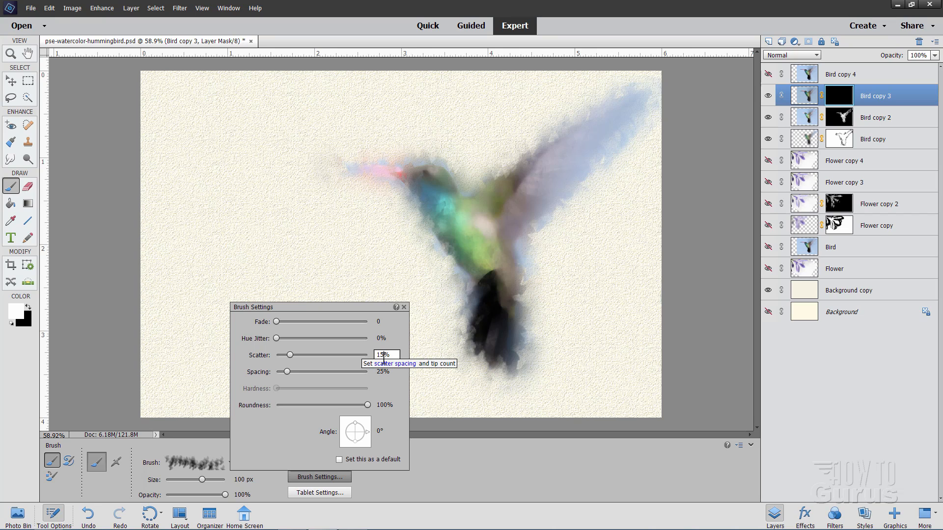
left_click(433, 443)
- Paint white on the Bird copy 3 mask over the hummingbird's body, head, beak, inner wing and throat
mouse_move(465, 245)
left_mouse_down()
mouse_move(456, 220)
mouse_move(490, 243)
mouse_move(441, 212)
mouse_move(449, 223)
mouse_move(460, 230)
mouse_move(477, 221)
mouse_move(426, 178)
mouse_move(429, 193)
mouse_move(418, 182)
mouse_move(427, 179)
mouse_move(344, 176)
left_mouse_up()
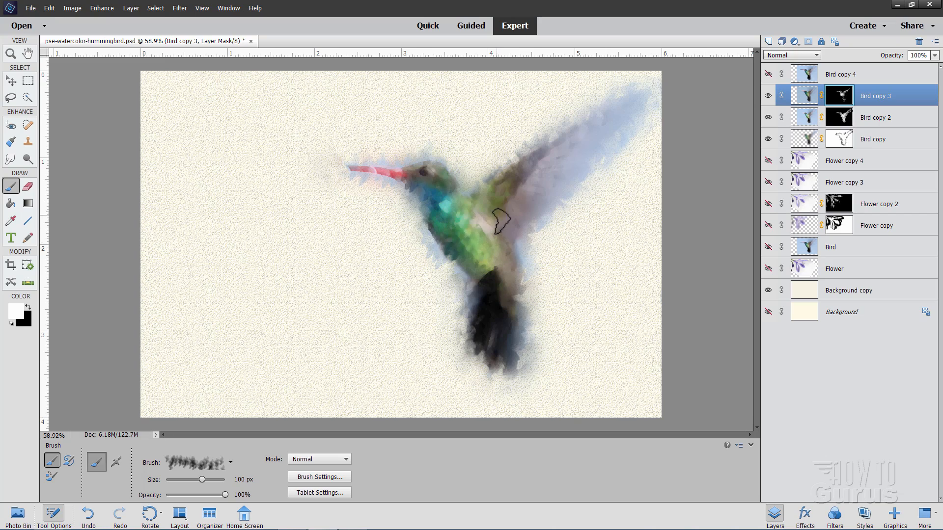
left_click_drag(535, 180, 568, 167)
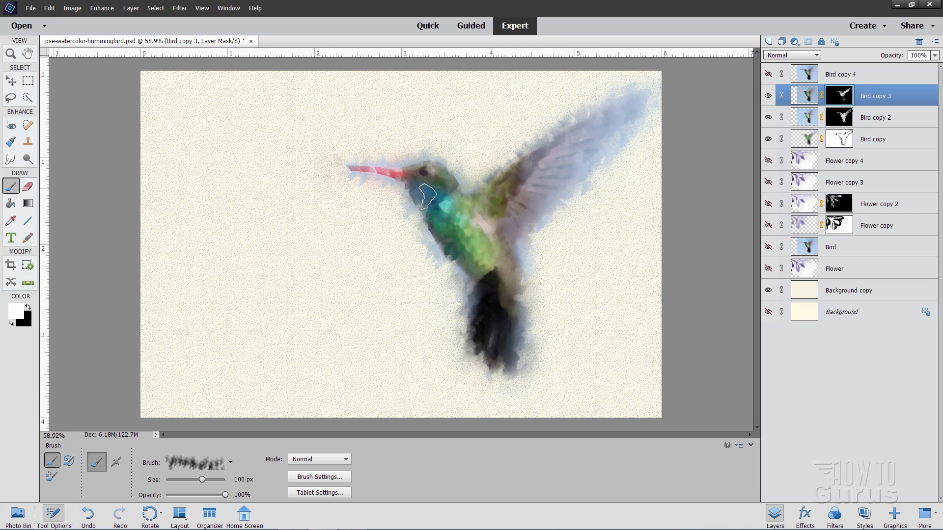
left_click_drag(428, 196, 474, 221)
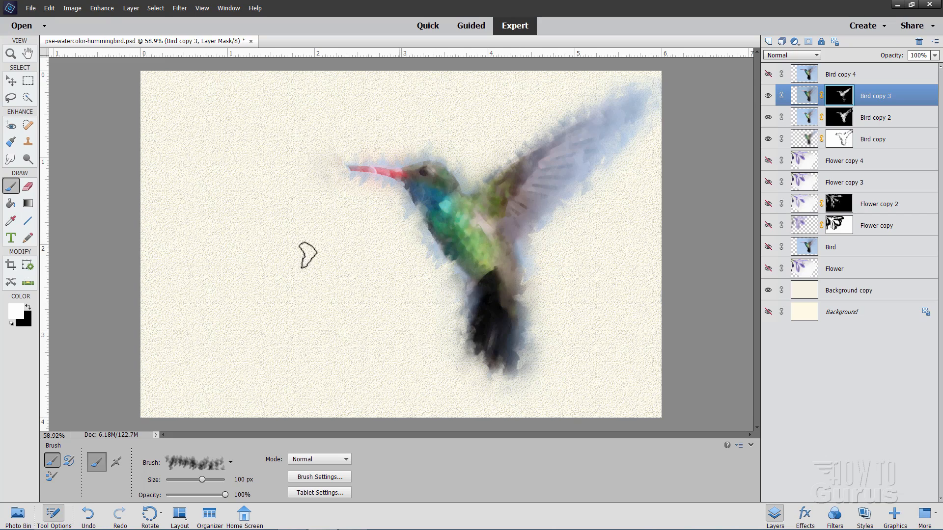
- Paint black on the Bird copy 3 mask around the beak and throat with the 65 px soft round brush from Default Brushes
left_click(30, 310)
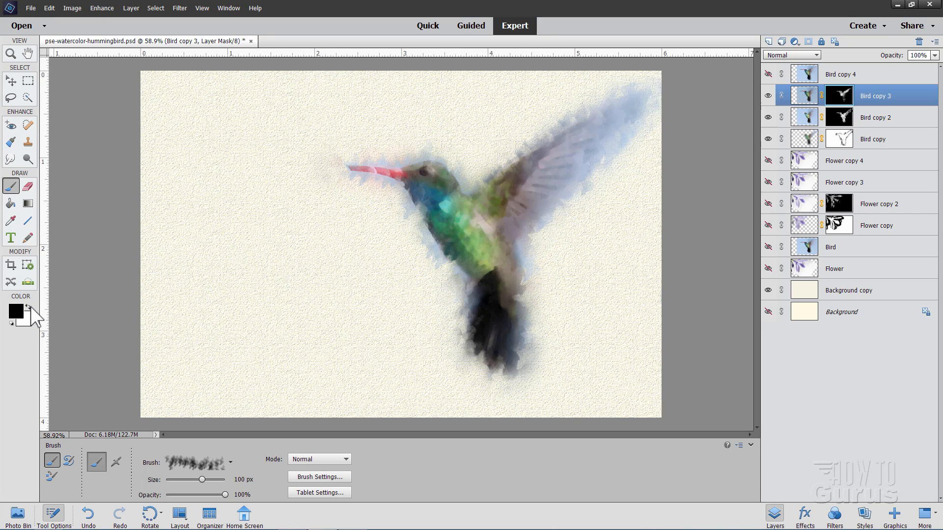
left_click(230, 462)
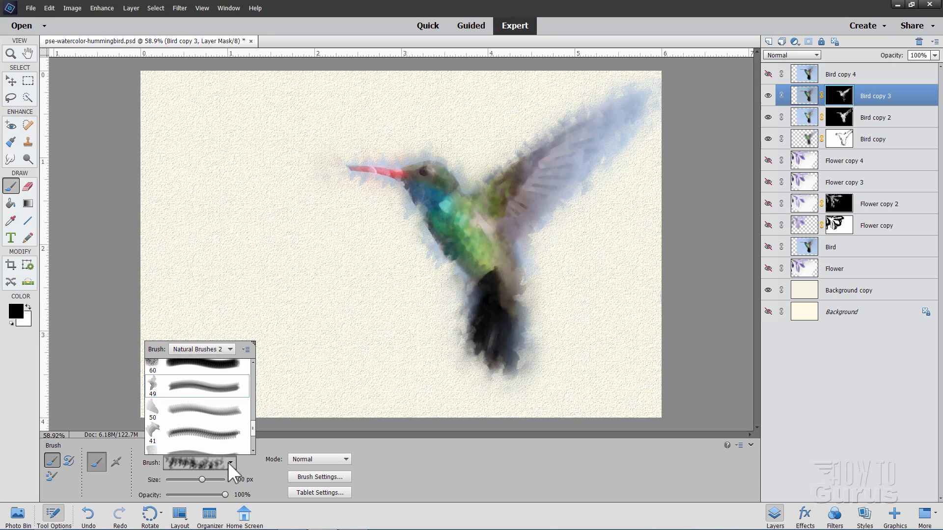
left_click(208, 350)
left_click(197, 359)
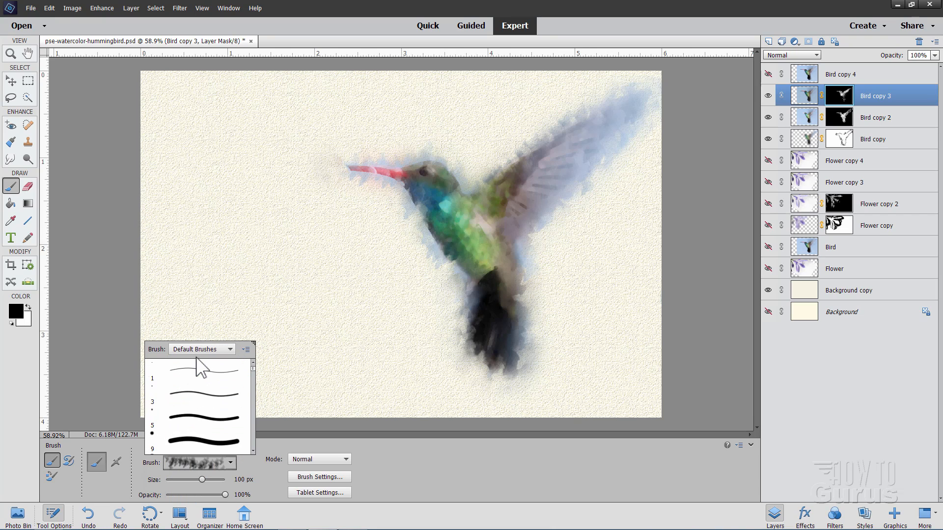
scroll(198, 384, "down", 4)
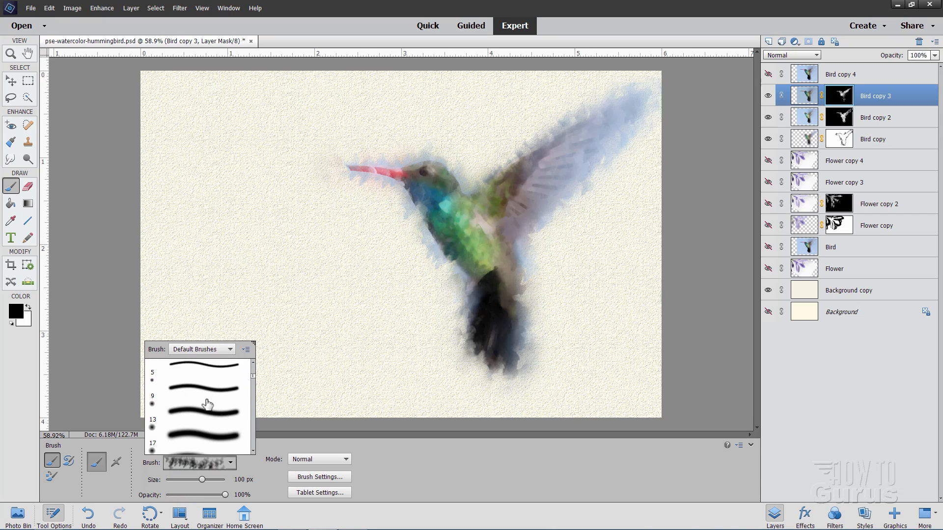
scroll(207, 406, "down", 4)
double_click(207, 405)
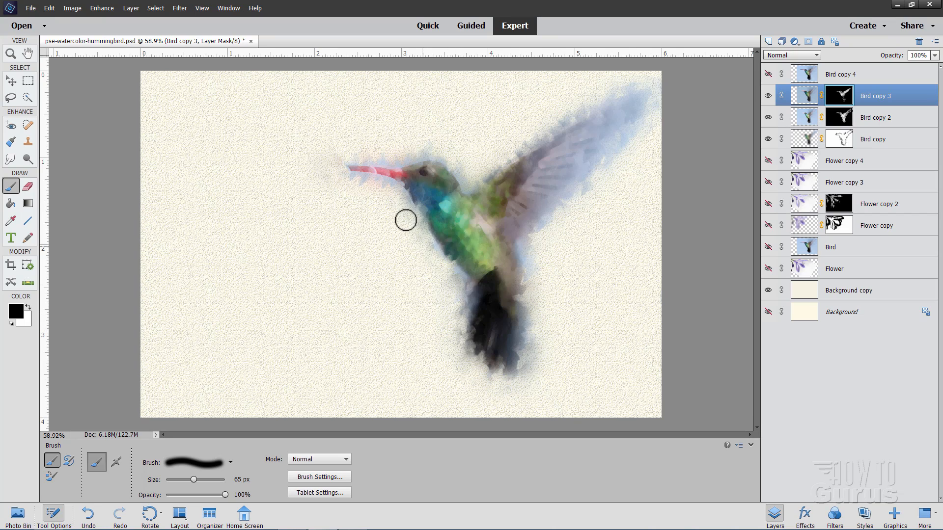
mouse_move(395, 198)
left_mouse_down()
mouse_move(353, 185)
mouse_move(377, 191)
mouse_move(343, 153)
left_mouse_up()
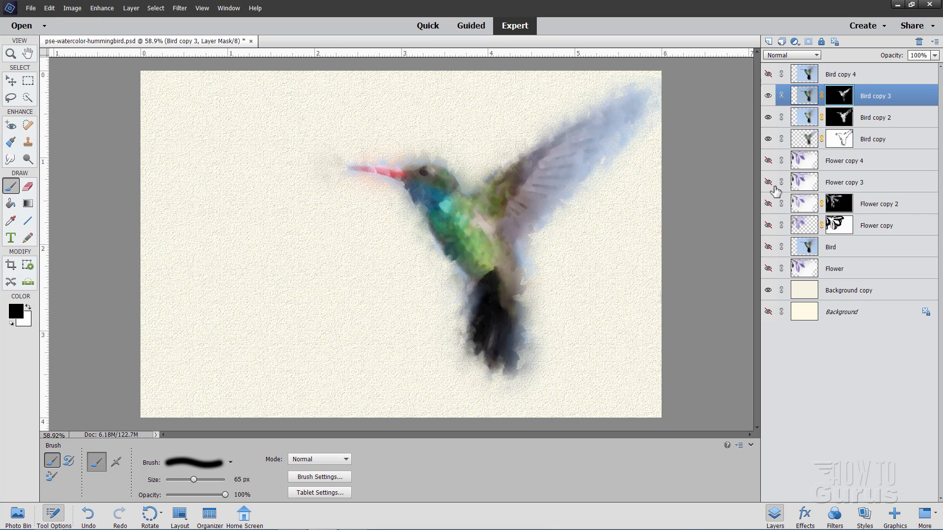
- Hide Bird copy, Bird copy 2 and Bird copy 3, show Flower copy, Flower copy 2 and Flower copy 3, and select Flower copy 3
left_click(769, 118)
left_click(768, 140)
left_click(768, 95)
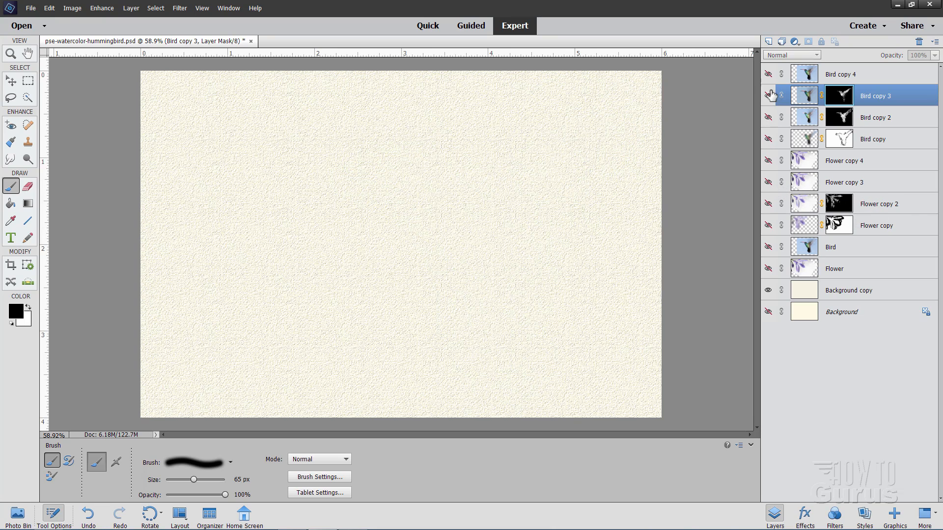
left_click(769, 225)
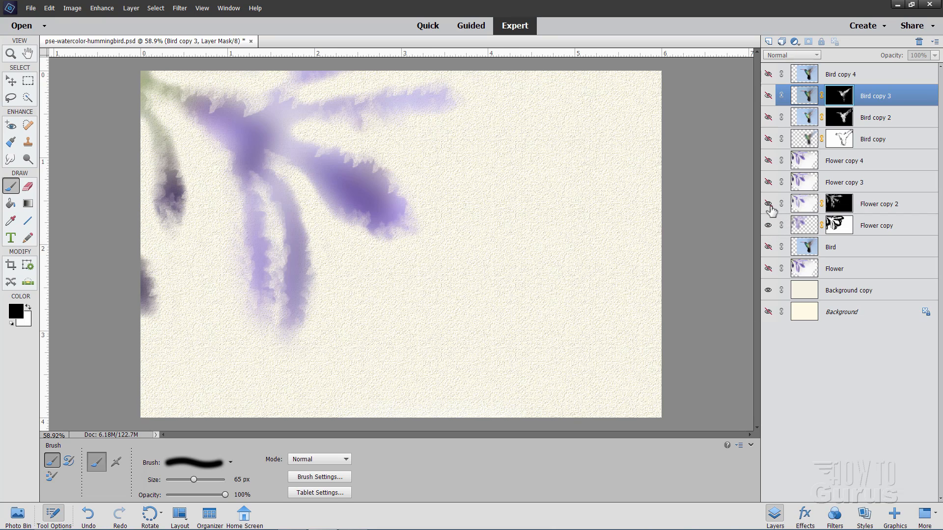
left_click(768, 203)
left_click(768, 182)
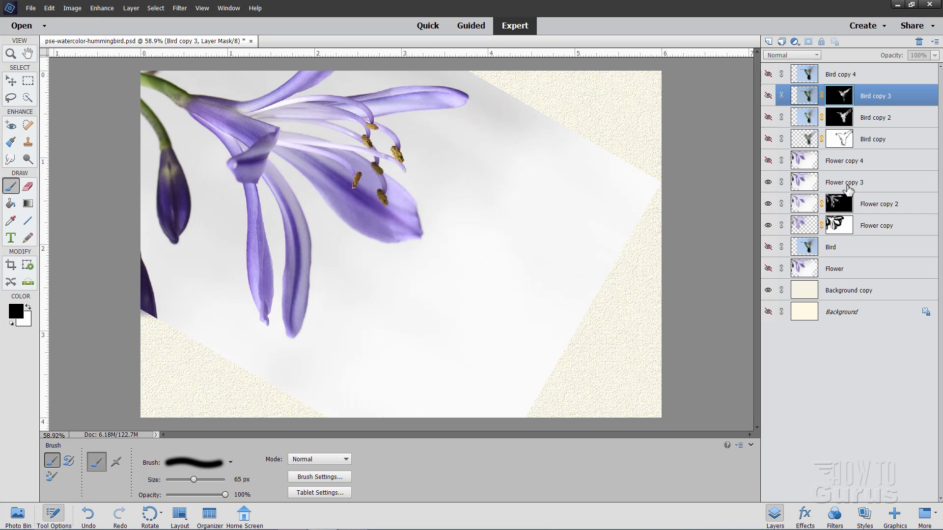
left_click(847, 186)
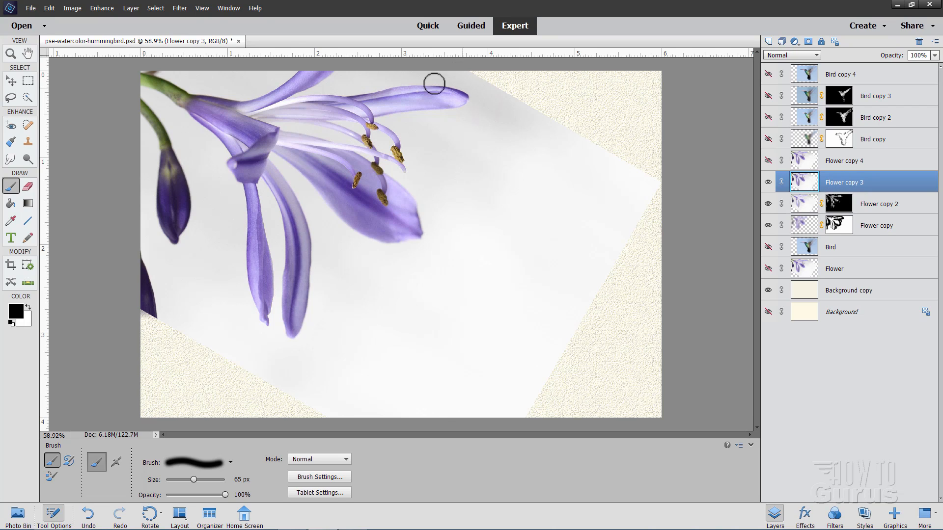
- Reapply the last Filter Gallery effect to Flower copy 3 and give the layer a mask filled with black
left_click(180, 9)
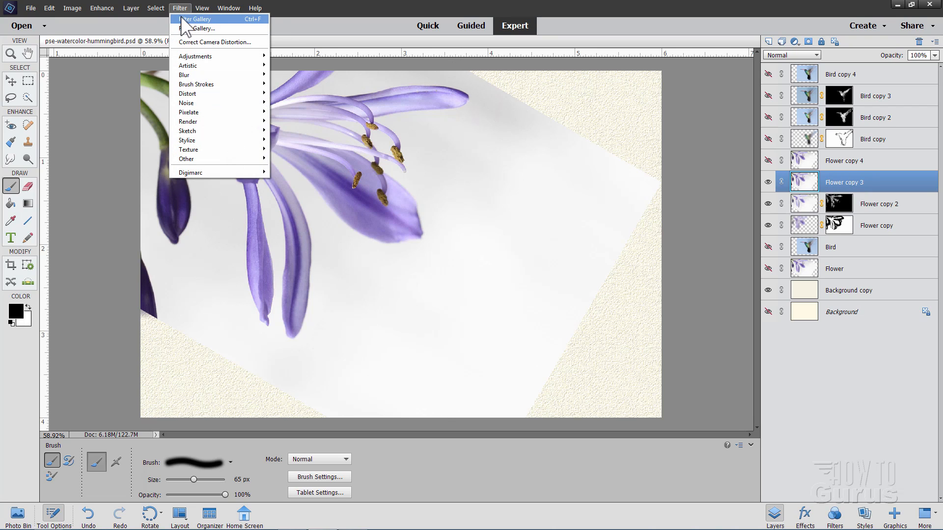
left_click(209, 18)
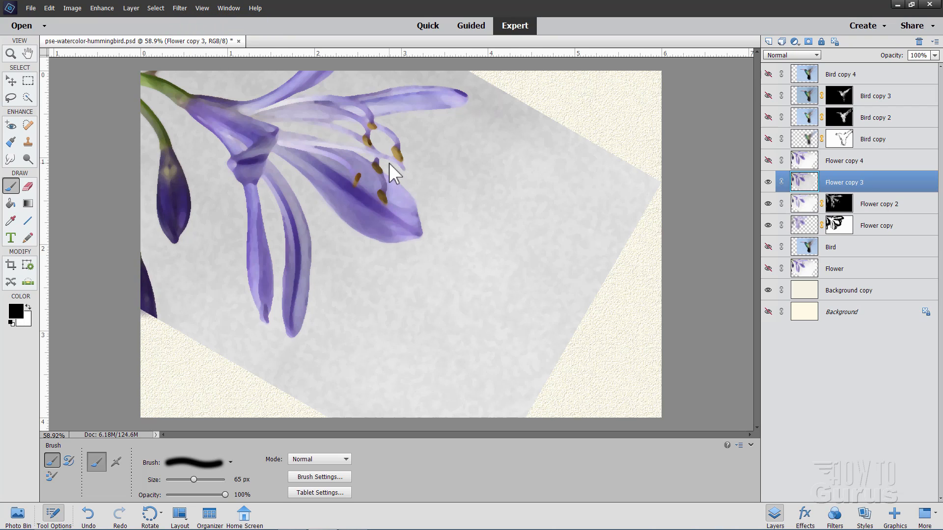
left_click(834, 41)
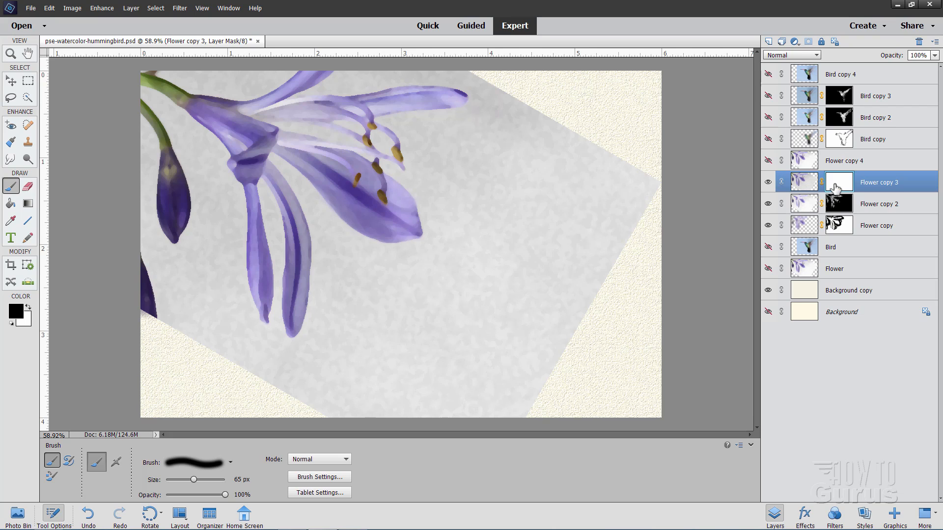
left_click(11, 203)
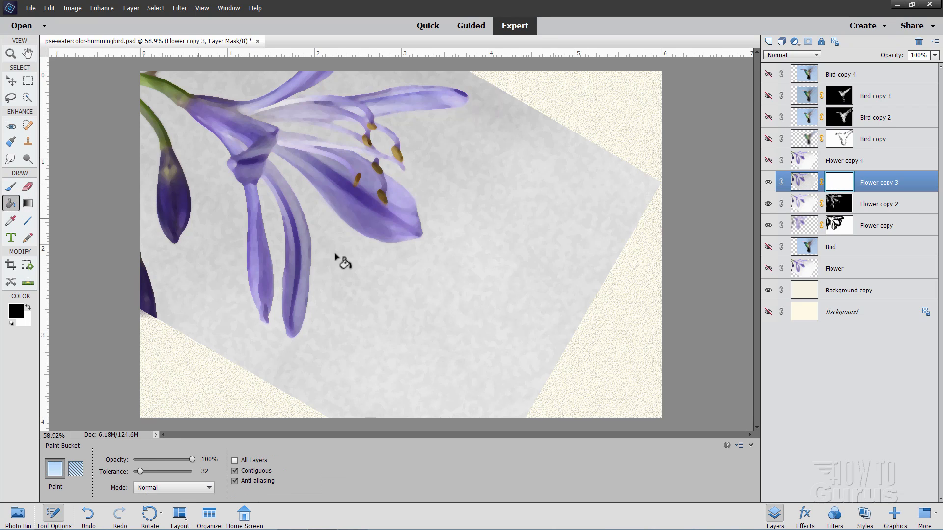
left_click(338, 279)
- Choose the 49 px brush from the Natural Brushes 2 set and set its size to 100 px
left_click(10, 186)
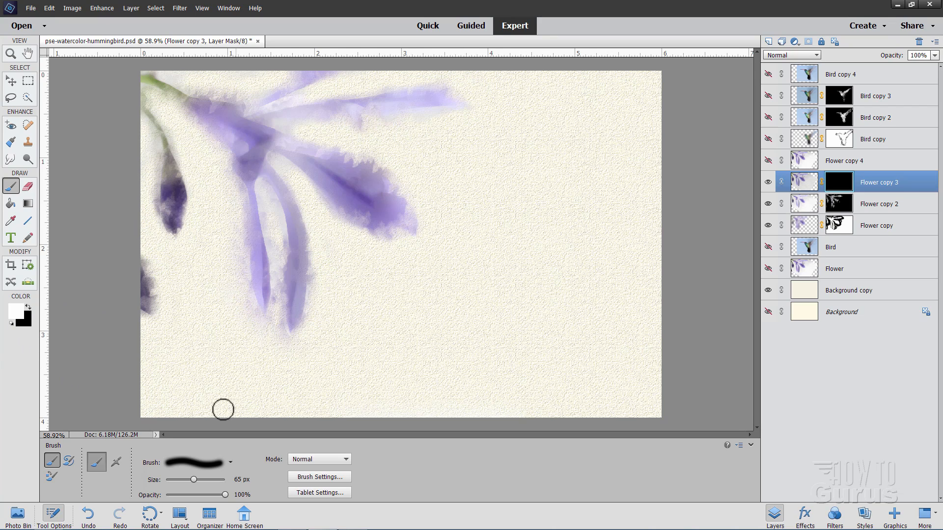
left_click(230, 462)
left_click(207, 349)
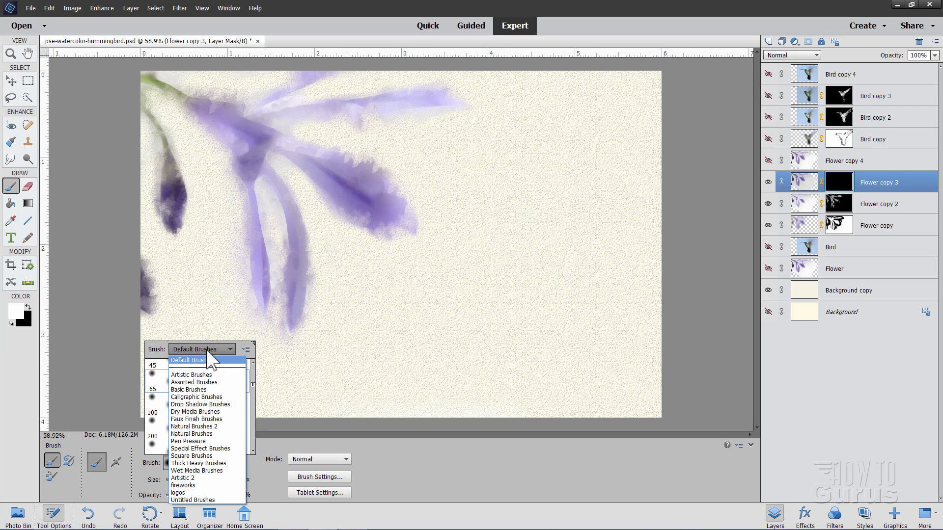
left_click(195, 427)
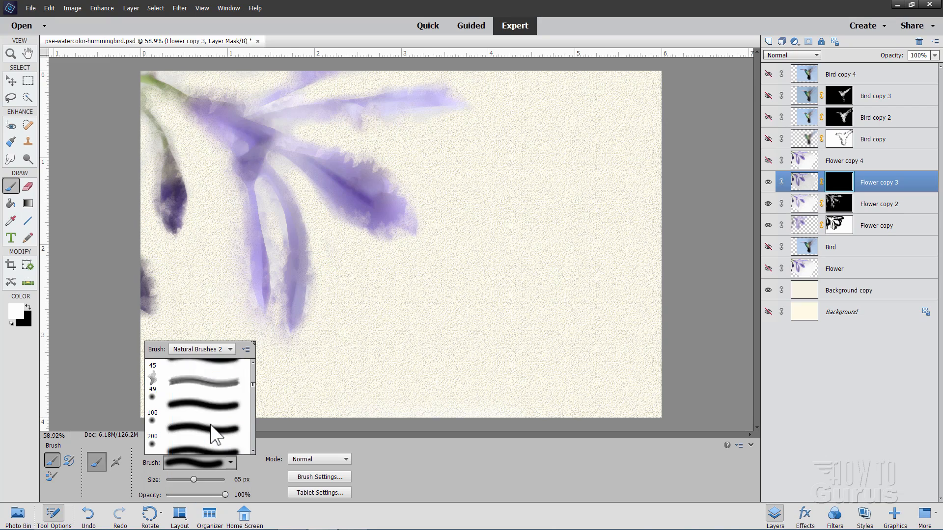
scroll(194, 388, "down", 6)
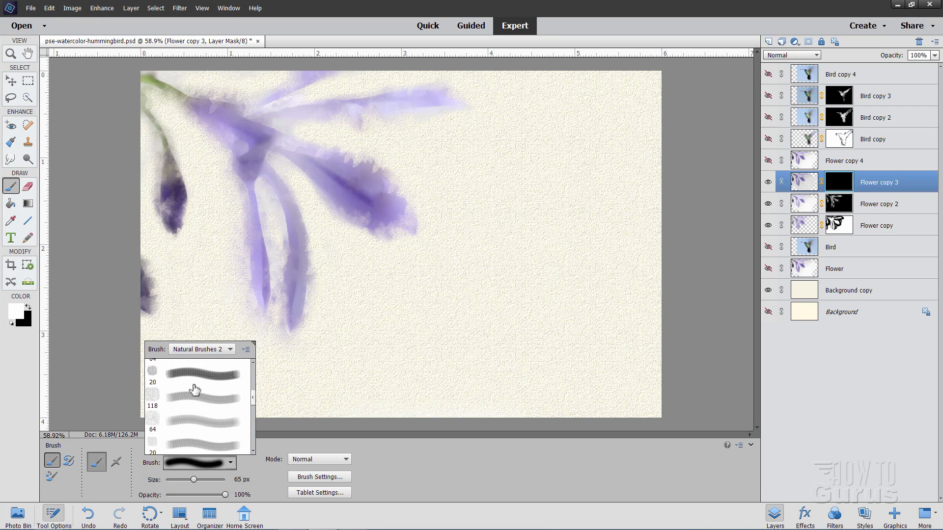
scroll(196, 398, "down", 8)
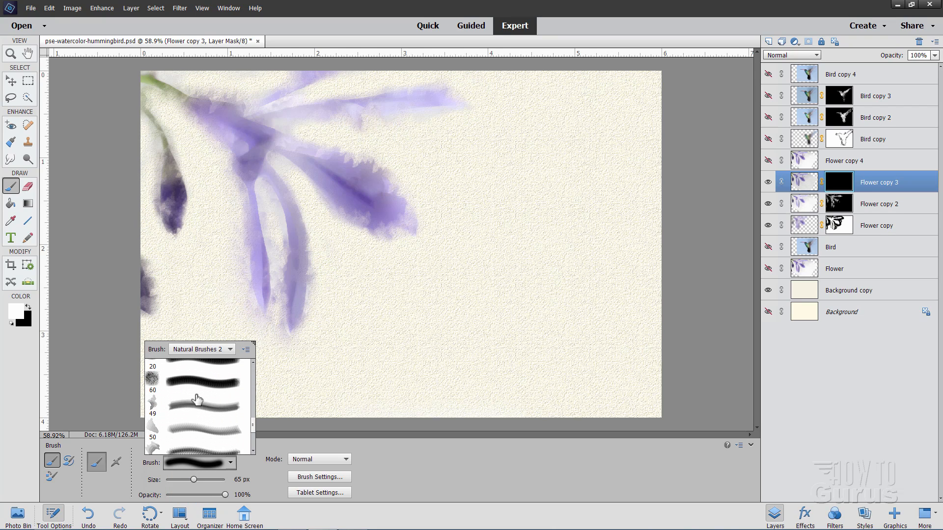
left_click(175, 398)
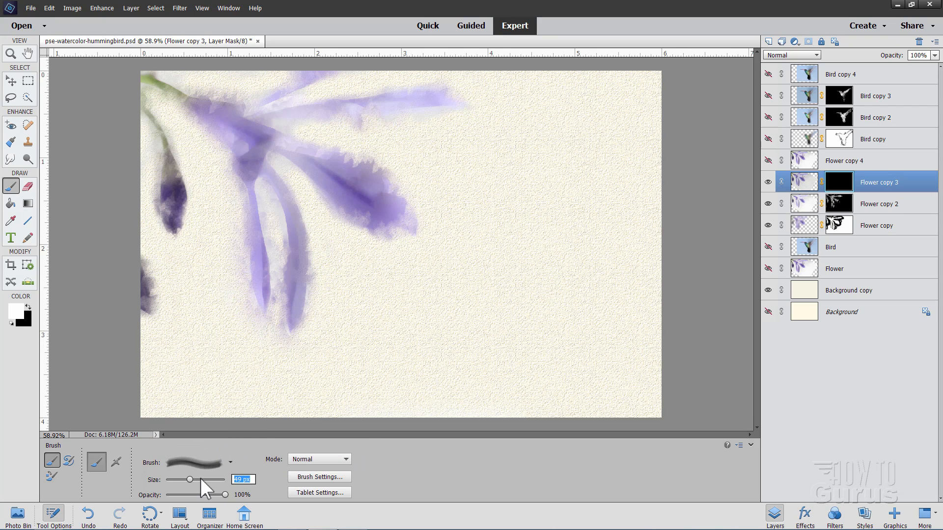
type("100")
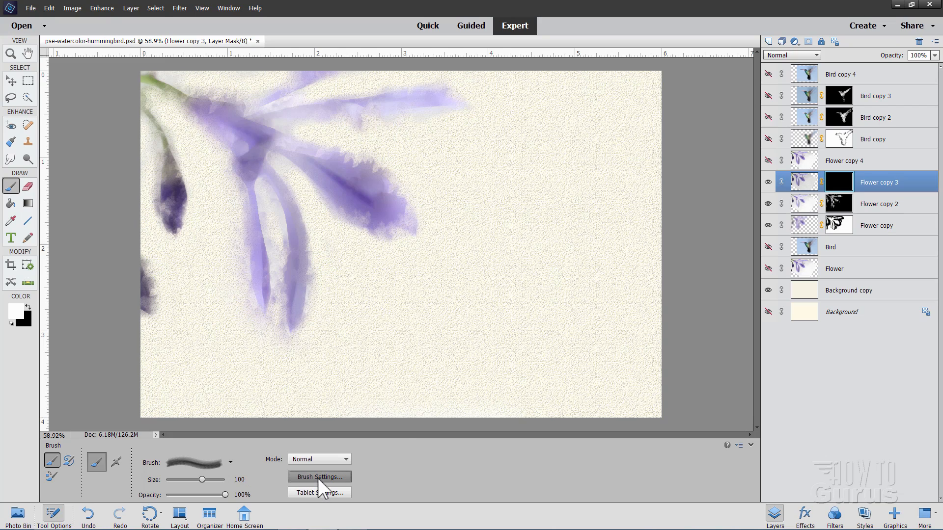
- Set the brush scatter to 15% and paint white on the Flower copy 3 mask over the petals, stems and buds
left_click(317, 477)
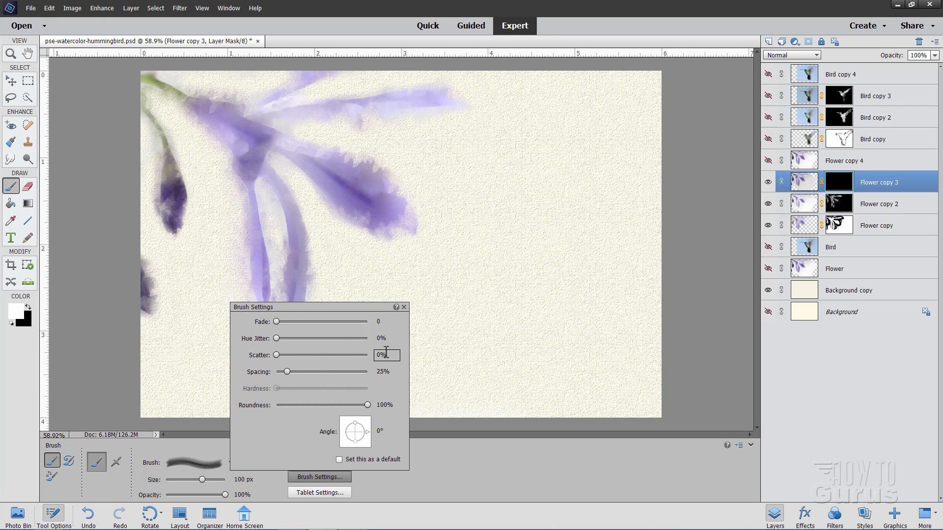
type("15")
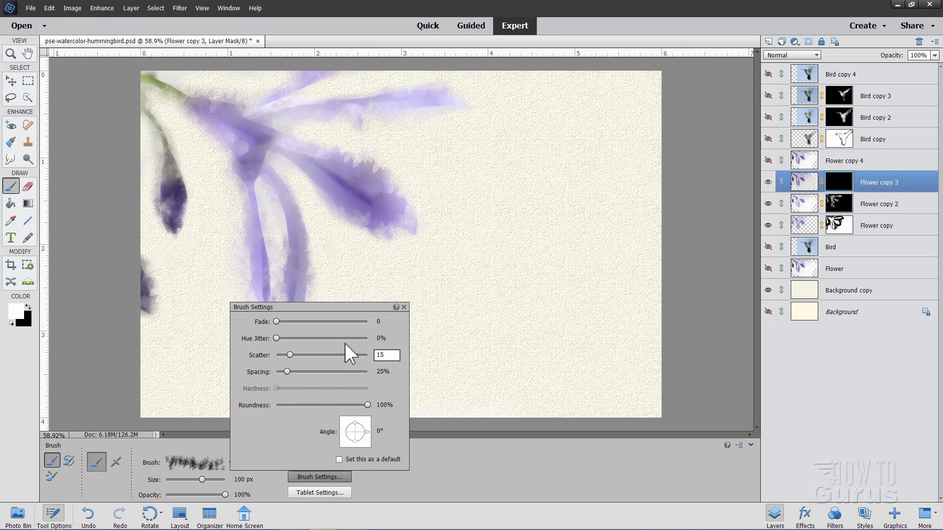
left_click(434, 448)
mouse_move(298, 278)
left_mouse_down()
mouse_move(292, 246)
mouse_move(296, 319)
mouse_move(289, 208)
mouse_move(255, 165)
mouse_move(262, 302)
mouse_move(257, 295)
mouse_move(257, 165)
mouse_move(247, 143)
mouse_move(323, 169)
mouse_move(416, 233)
mouse_move(414, 243)
mouse_move(355, 210)
mouse_move(361, 221)
mouse_move(349, 220)
mouse_move(360, 232)
mouse_move(346, 216)
mouse_move(399, 204)
mouse_move(374, 160)
mouse_move(351, 148)
mouse_move(359, 134)
mouse_move(349, 147)
mouse_move(362, 131)
mouse_move(339, 125)
mouse_move(345, 116)
mouse_move(369, 143)
mouse_move(323, 112)
mouse_move(270, 115)
mouse_move(411, 95)
mouse_move(263, 112)
mouse_move(311, 88)
mouse_move(248, 116)
mouse_move(239, 130)
mouse_move(214, 118)
mouse_move(243, 141)
mouse_move(229, 132)
mouse_move(227, 185)
mouse_move(264, 143)
mouse_move(254, 184)
left_mouse_up()
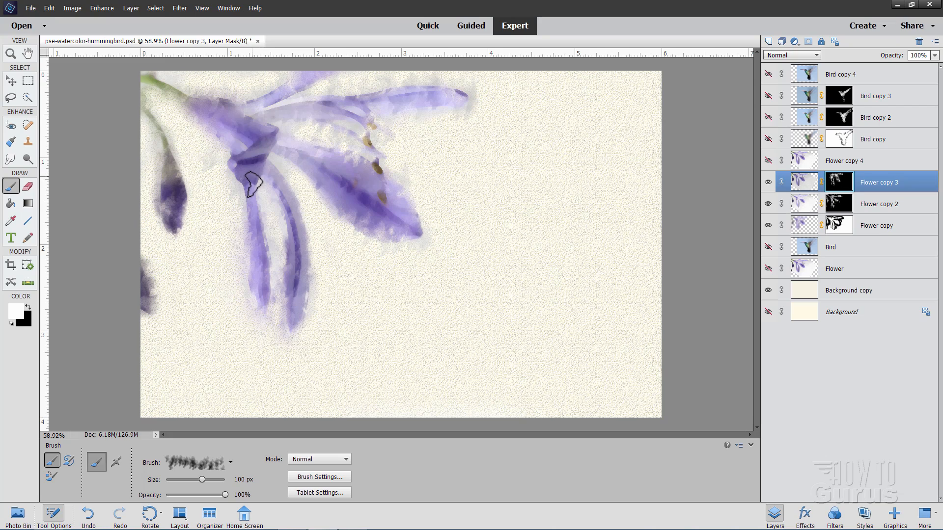
mouse_move(239, 129)
left_mouse_down()
mouse_move(206, 101)
mouse_move(157, 88)
mouse_move(176, 217)
mouse_move(168, 252)
mouse_move(147, 278)
mouse_move(150, 299)
left_mouse_up()
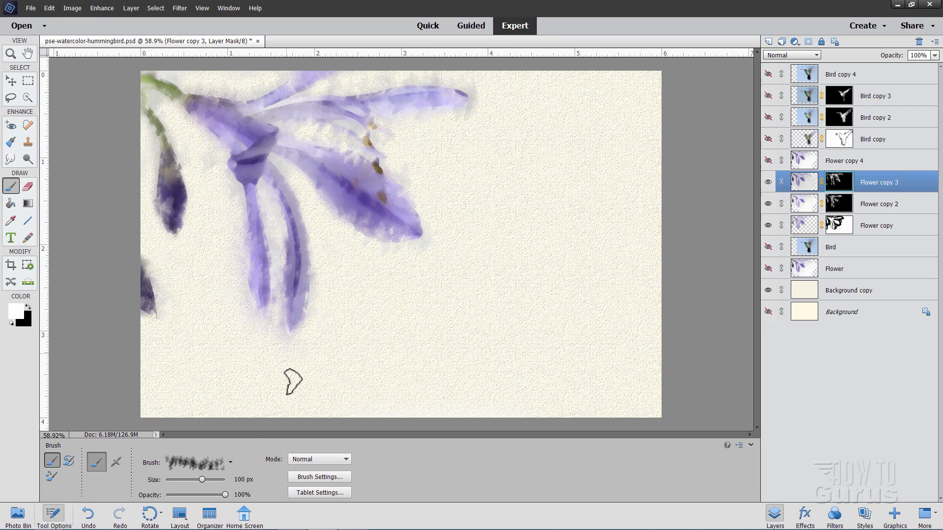
- Paint black on the Flower copy 3 mask around the petal edges and stamens with the 65 px soft round brush from Default Brushes
left_click(28, 308)
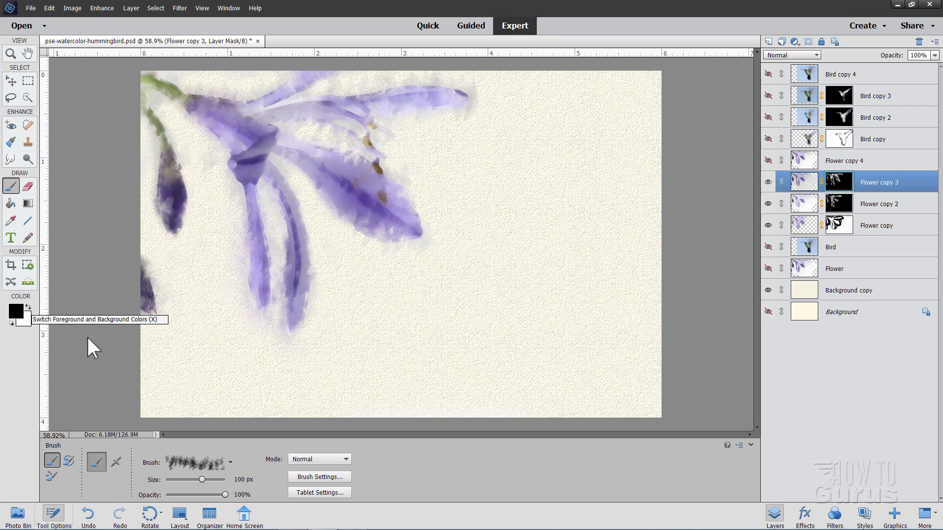
left_click(208, 463)
left_click(212, 350)
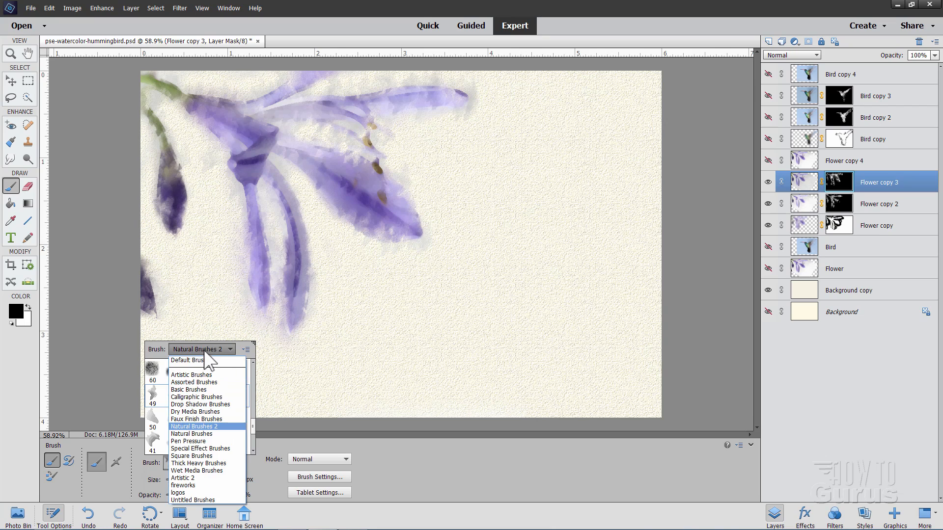
left_click(202, 360)
scroll(203, 388, "up", 10)
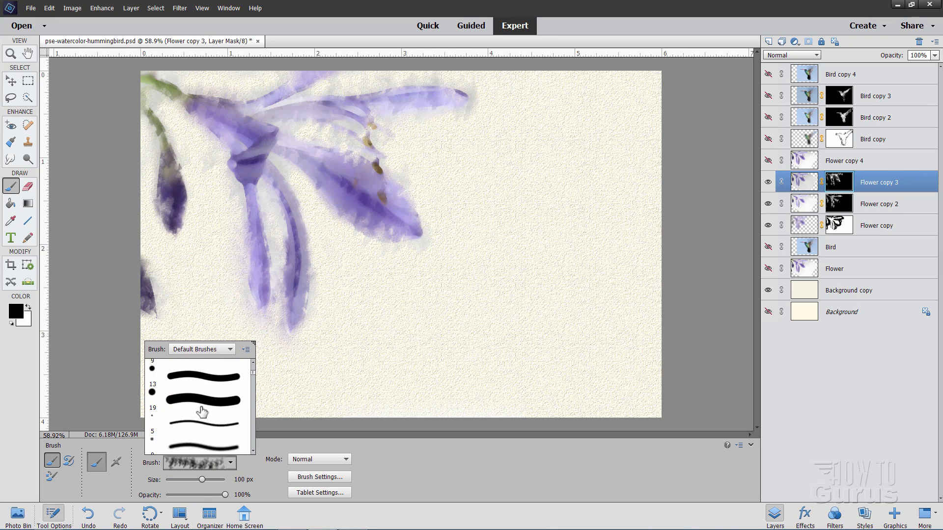
scroll(203, 402, "down", 9)
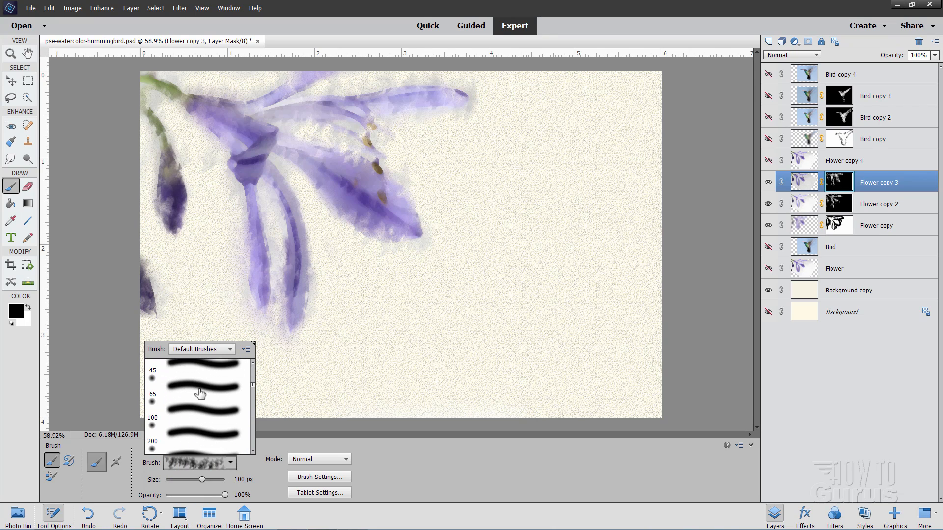
left_click(201, 395)
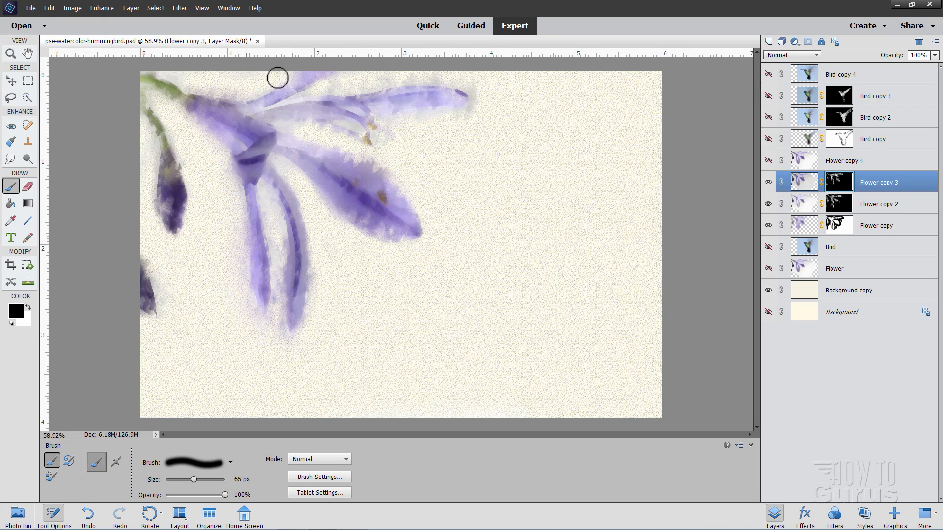
left_click_drag(339, 86, 276, 107)
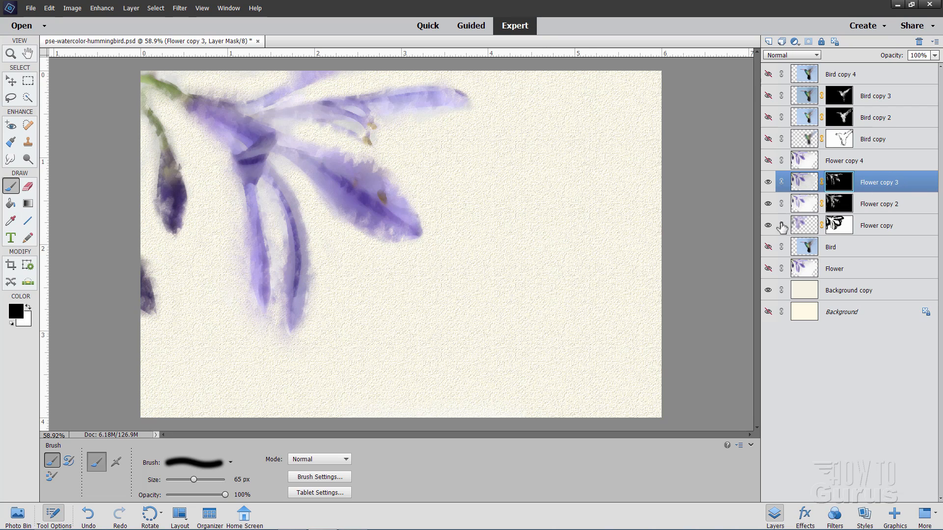
- Hide Flower copy, Flower copy 2 and Flower copy 3, and show Bird copy, Bird copy 2, Bird copy 3 and Bird copy 4
left_click(769, 203)
left_click(768, 182)
left_click(768, 139)
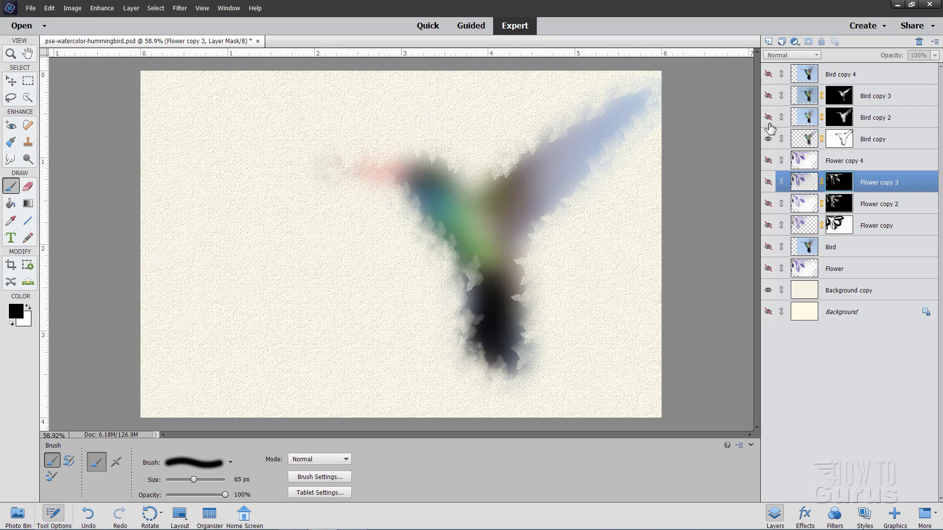
left_click(769, 117)
left_click(768, 96)
left_click(769, 74)
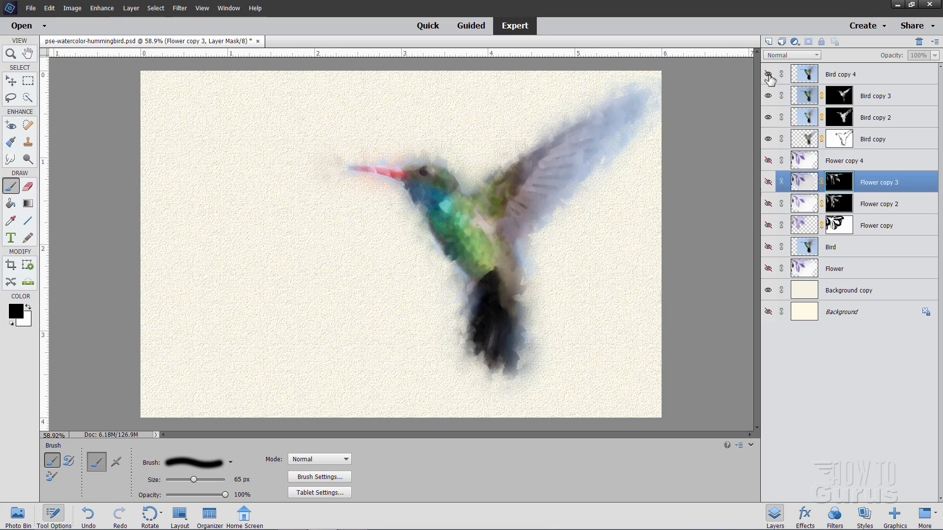
- Add a layer mask to Bird copy 4 and fill it with black
left_click(784, 75)
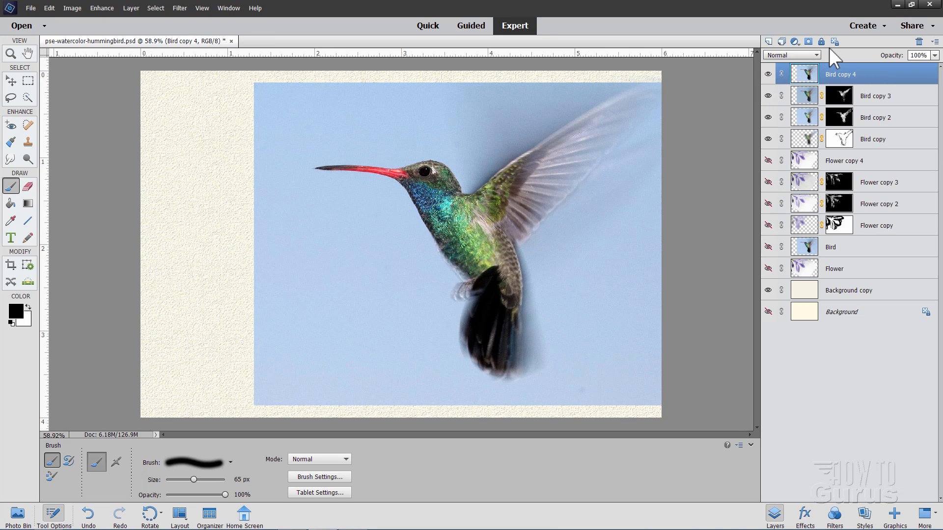
left_click(808, 42)
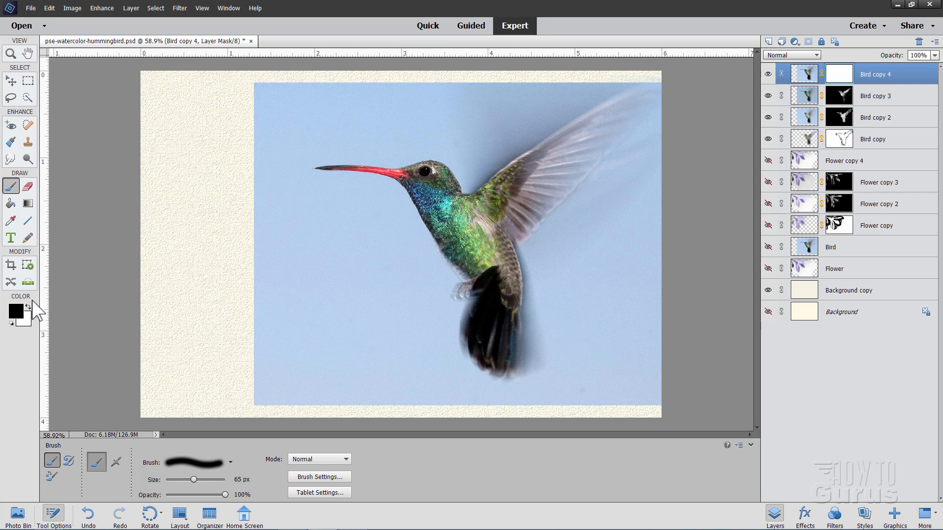
left_click(10, 202)
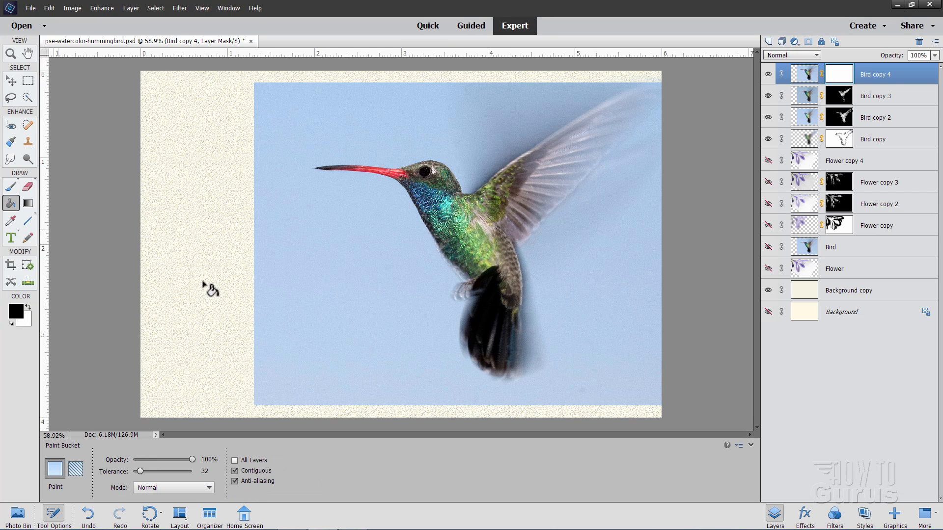
left_click(362, 290)
- Set up the Brush tool with white as foreground colour and the 49 px brush from Natural Brushes 2
left_click(10, 185)
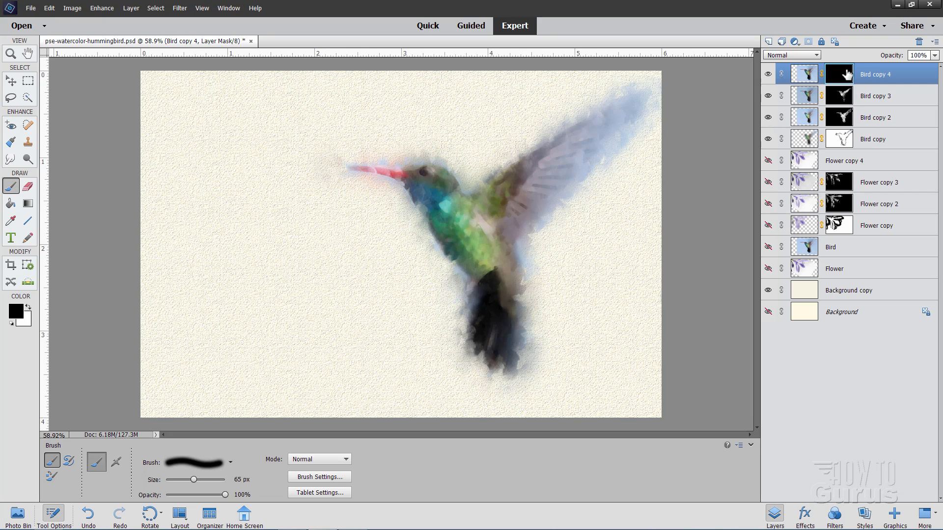
left_click(29, 309)
left_click(231, 462)
left_click(224, 349)
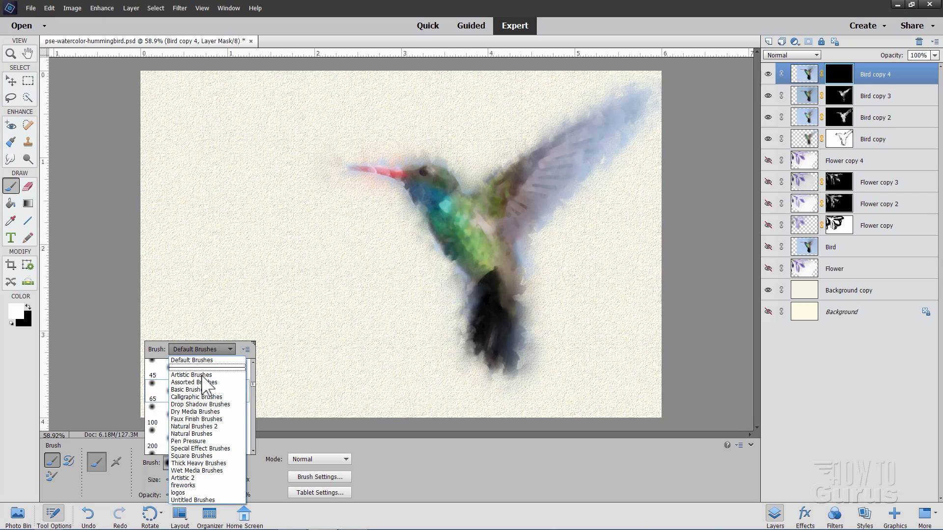
left_click(216, 435)
scroll(210, 412, "down", 5)
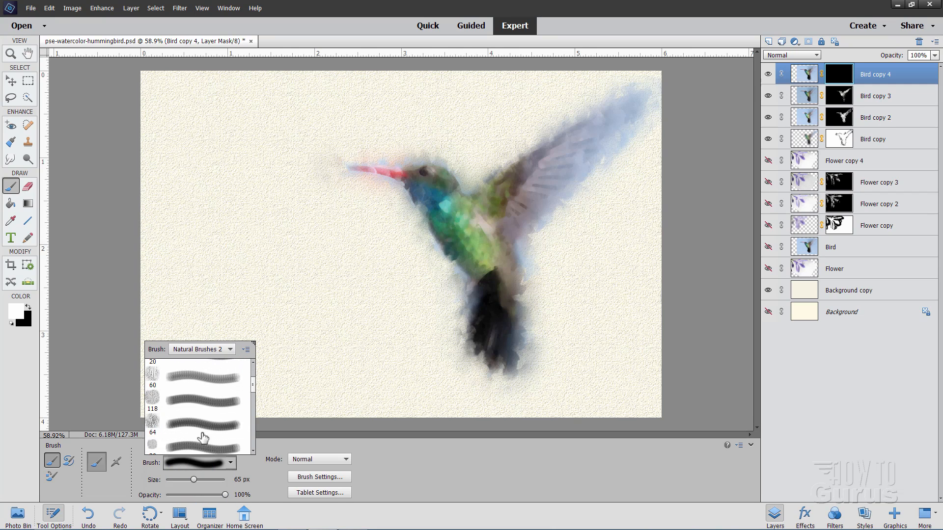
scroll(178, 406, "down", 4)
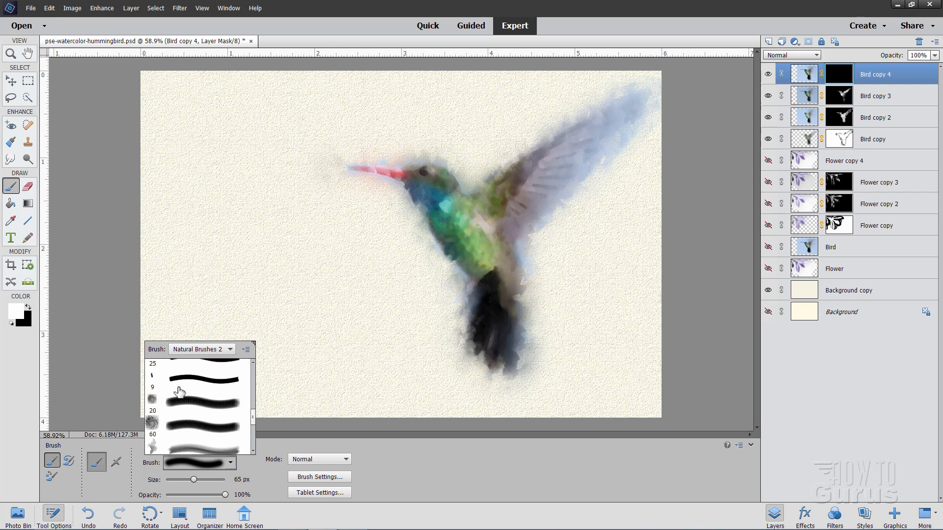
left_click(171, 383)
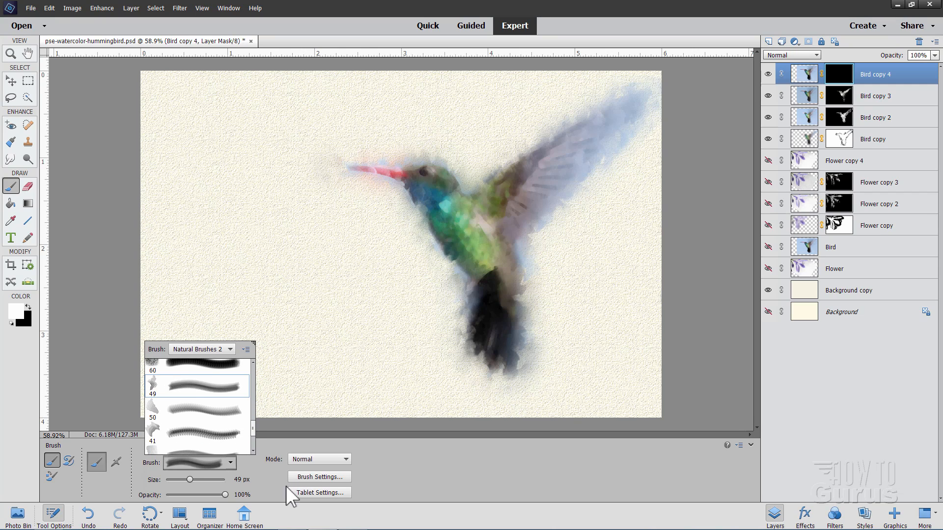
left_click(248, 469)
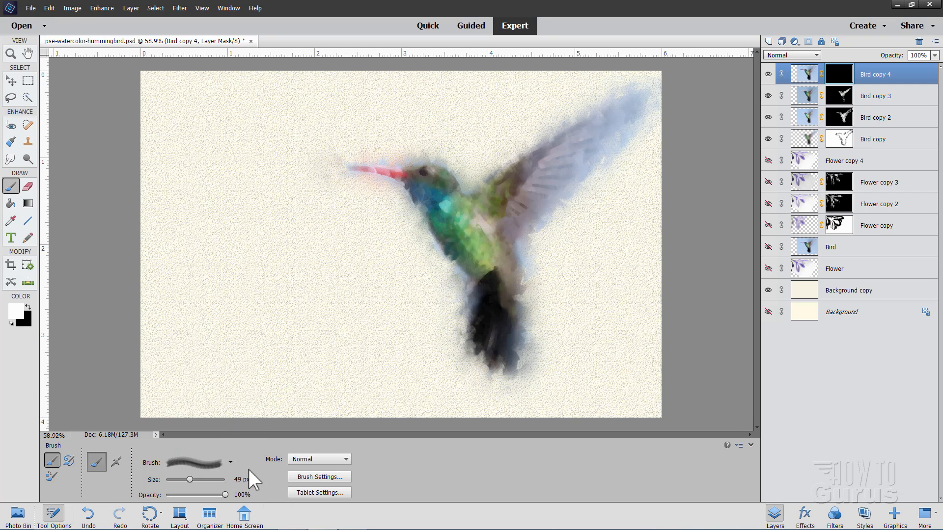
- Set the brush scatter to 7% and paint white on the Bird copy 4 mask over the head, beak, throat, body edges, inner wing and tail
left_click(339, 478)
left_click(385, 357)
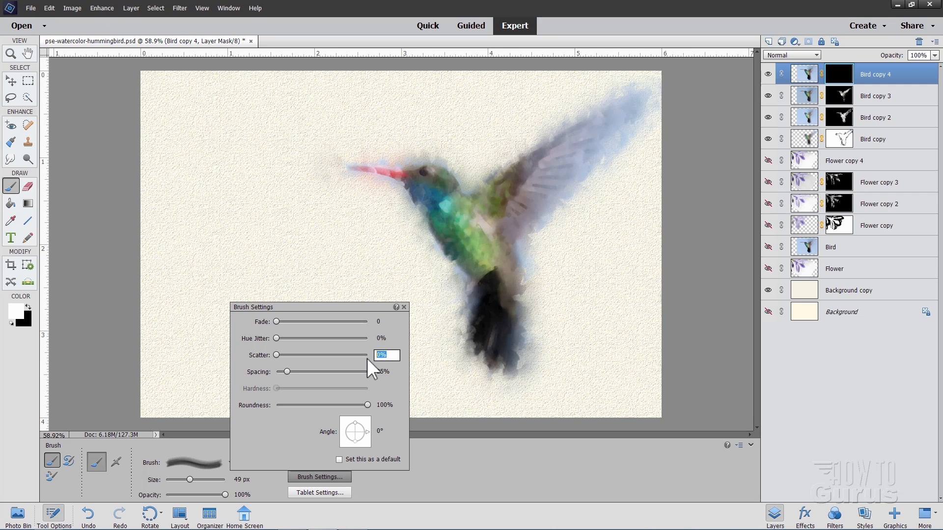
type("7")
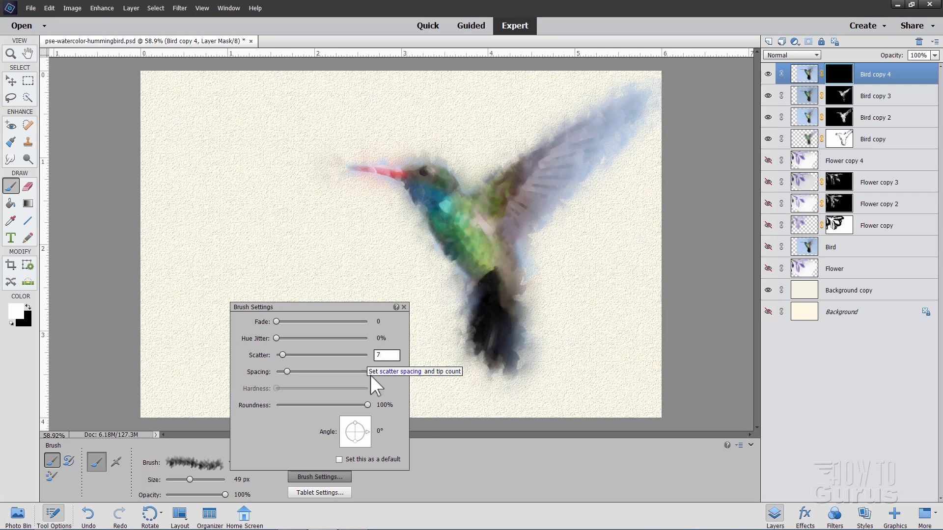
left_click(433, 441)
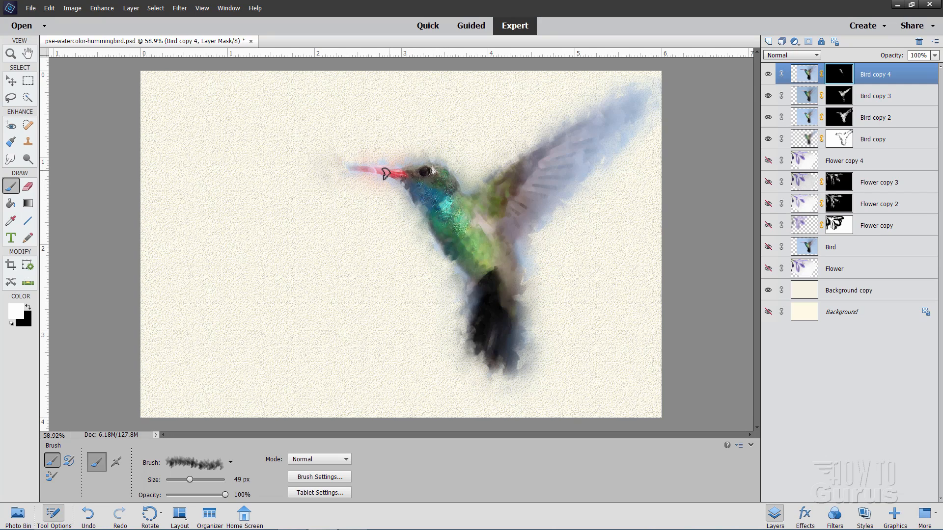
left_click_drag(350, 167, 324, 168)
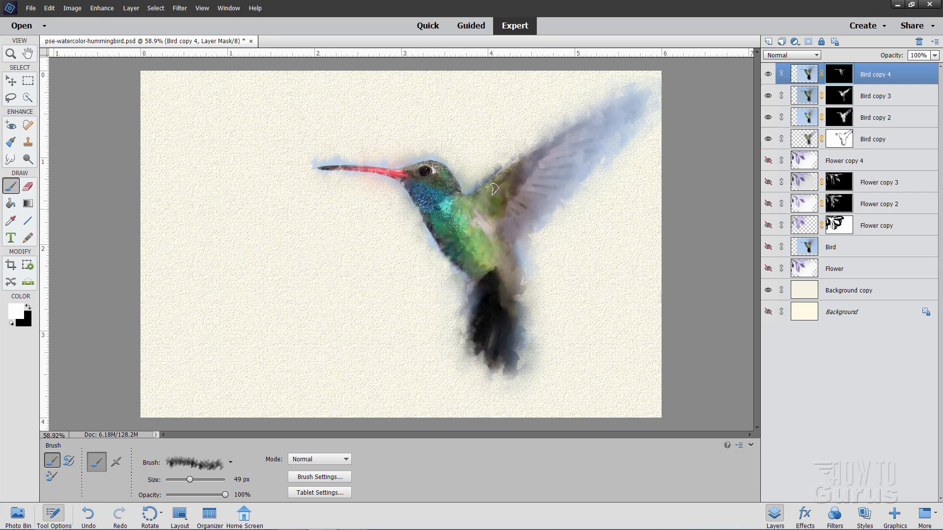
left_click_drag(484, 190, 549, 146)
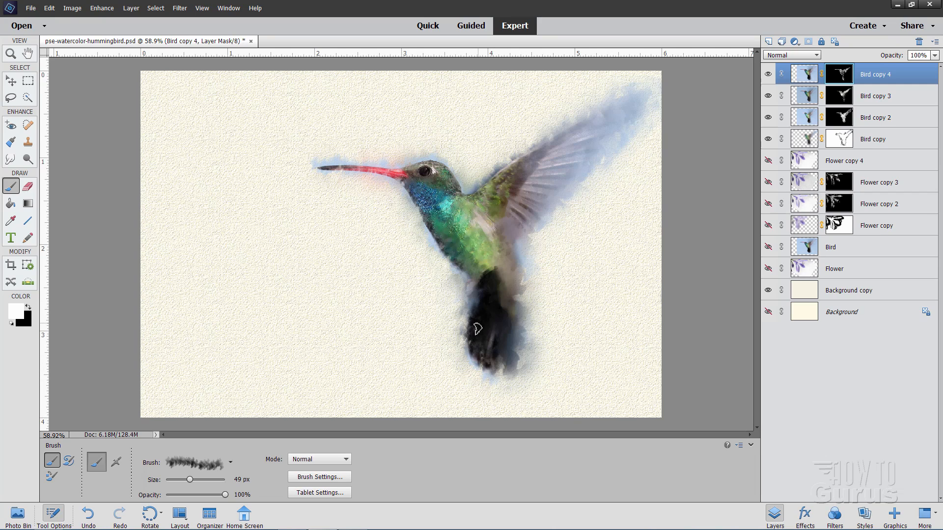
- Switch the foreground colour to black and choose the soft 65 px brush from Default Brushes for the Bird copy 4 mask
left_click(28, 306)
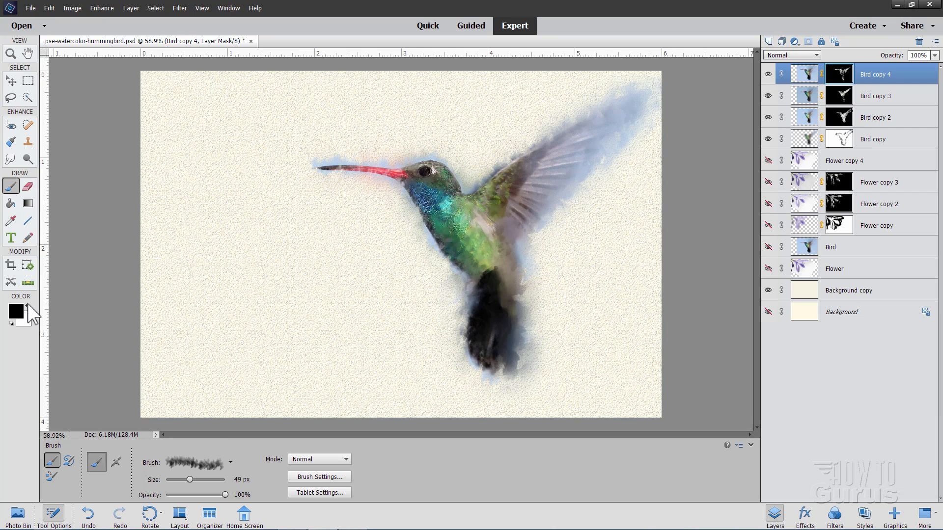
left_click(201, 463)
left_click(211, 349)
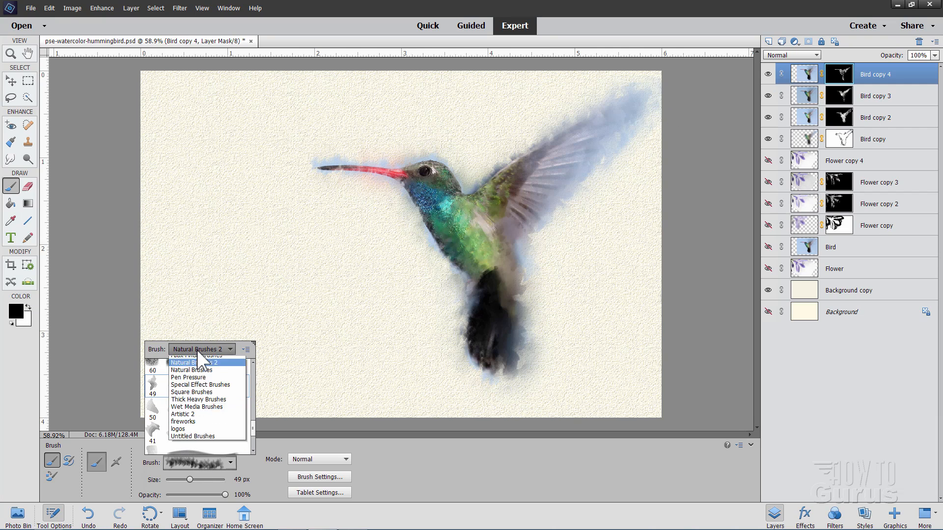
scroll(201, 393, "up", 5)
left_click(196, 375)
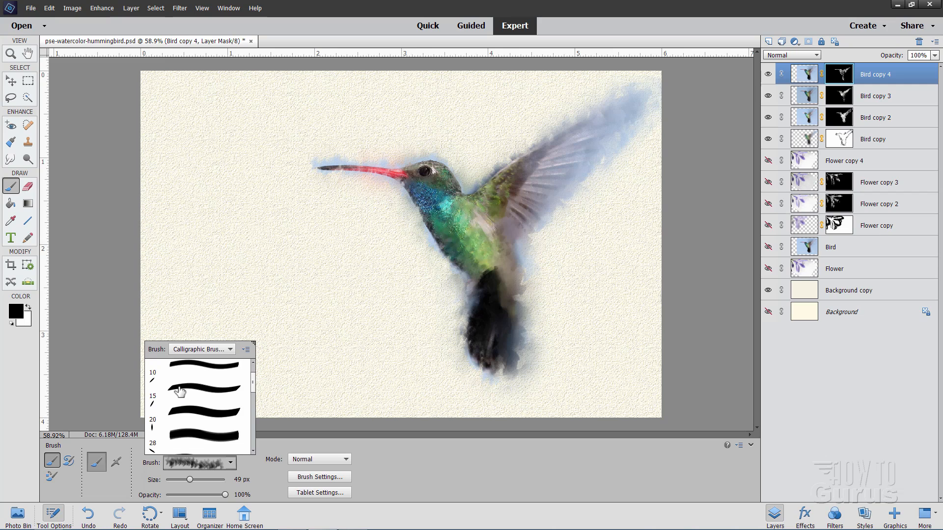
left_click(211, 349)
left_click(195, 361)
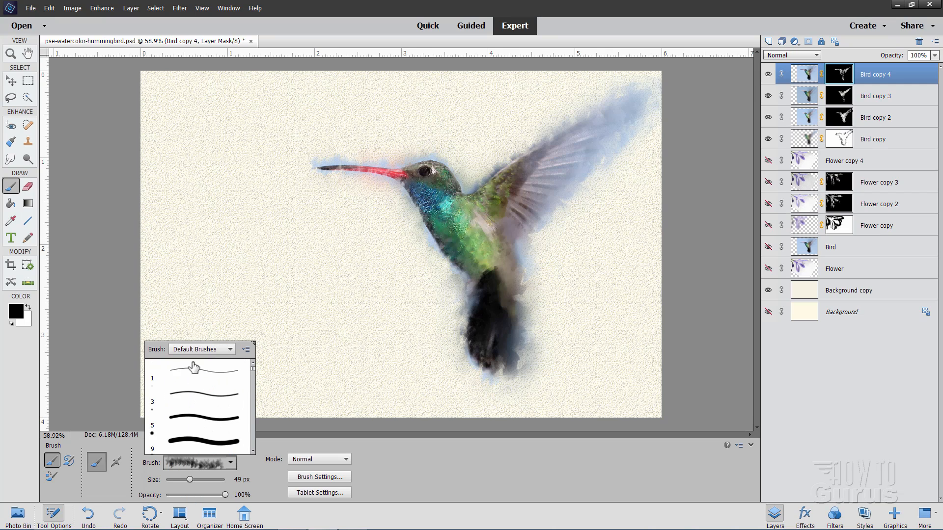
scroll(169, 414, "down", 4)
scroll(171, 413, "down", 6)
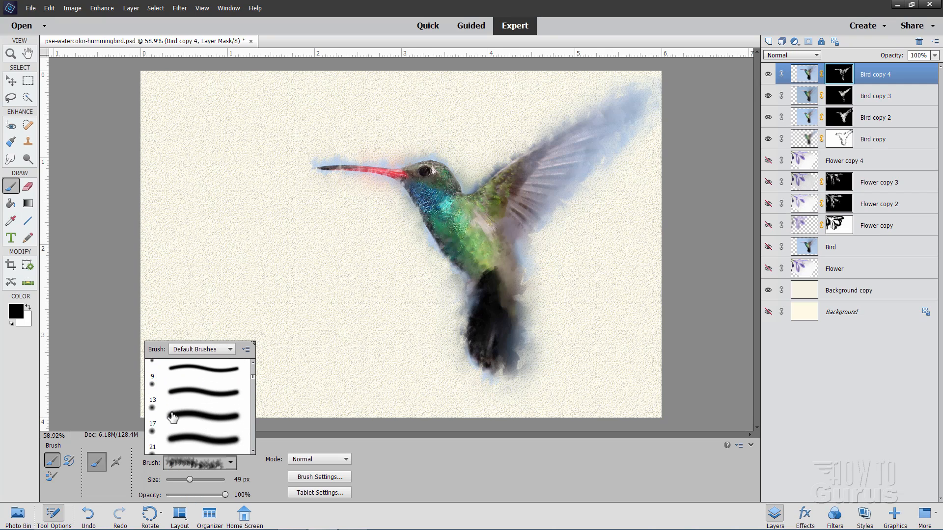
scroll(178, 408, "down", 1)
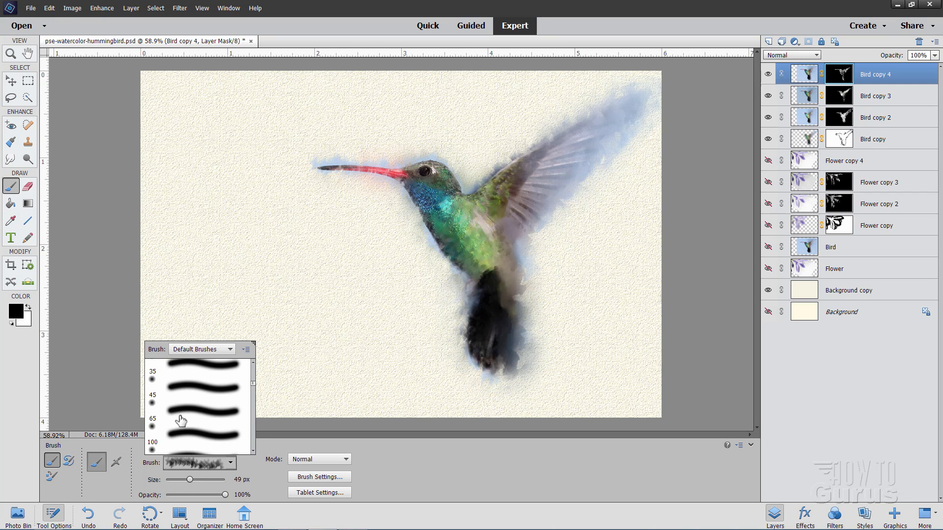
left_click(179, 416)
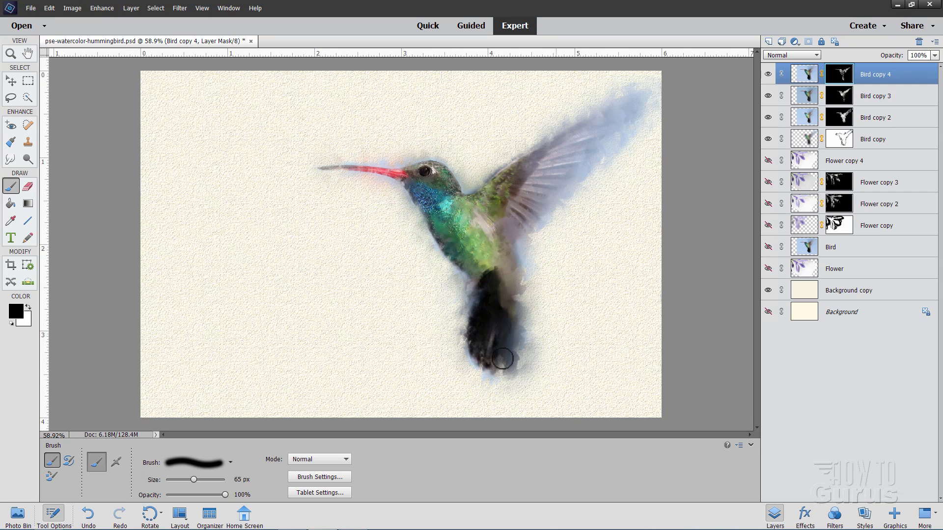
- Hide Bird copy through Bird copy 4, and show Flower copy, Flower copy 2, Flower copy 3 and Flower copy 4
left_click(768, 74)
left_click(768, 96)
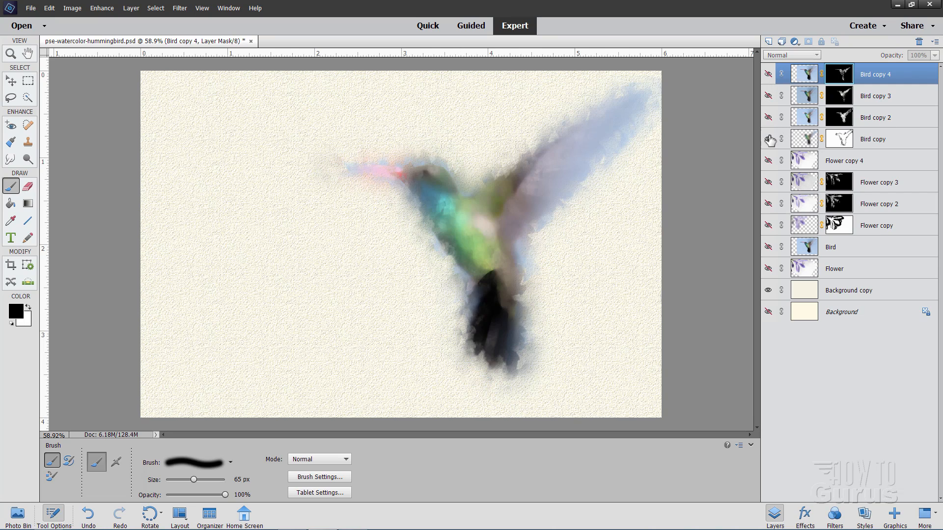
left_click(768, 139)
left_click(769, 225)
left_click(768, 204)
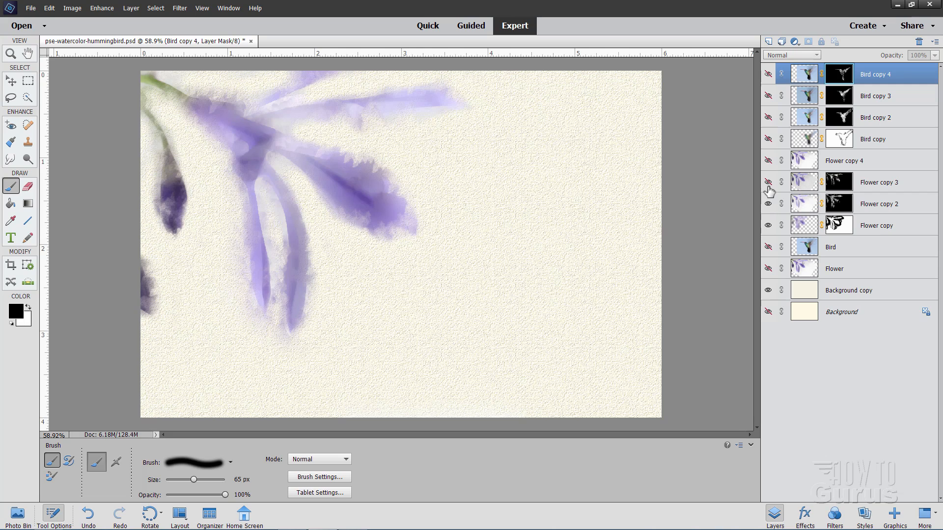
left_click(768, 182)
left_click(768, 160)
- Add a layer mask to Flower copy 4 and fill it with black
left_click(845, 162)
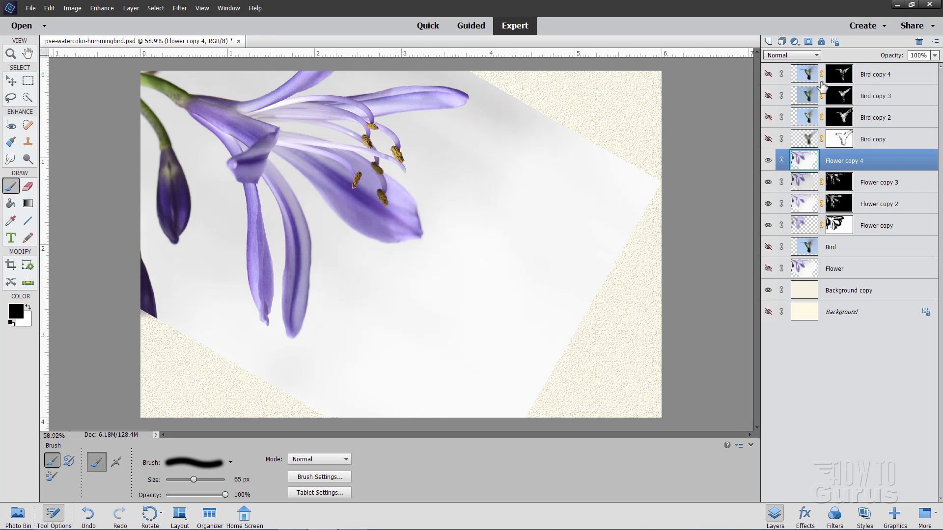
left_click(808, 42)
key("k")
left_click(461, 302)
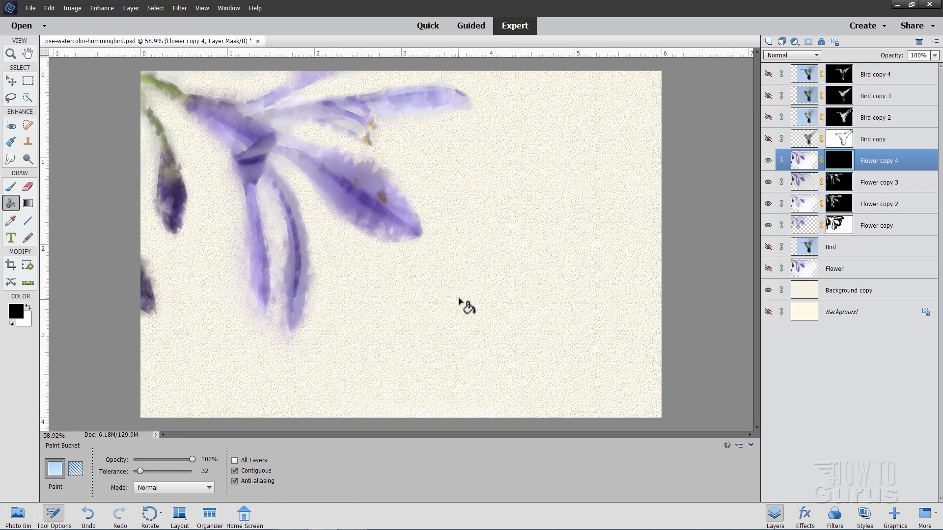
- Set up the Brush tool with the 49 px brush from Natural Brushes 2 and a scatter of 7%
key("b")
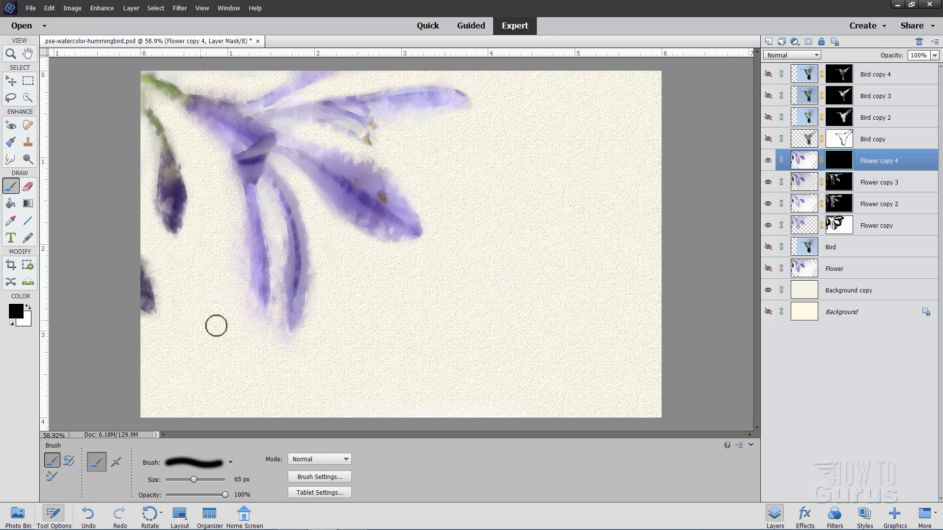
left_click(231, 463)
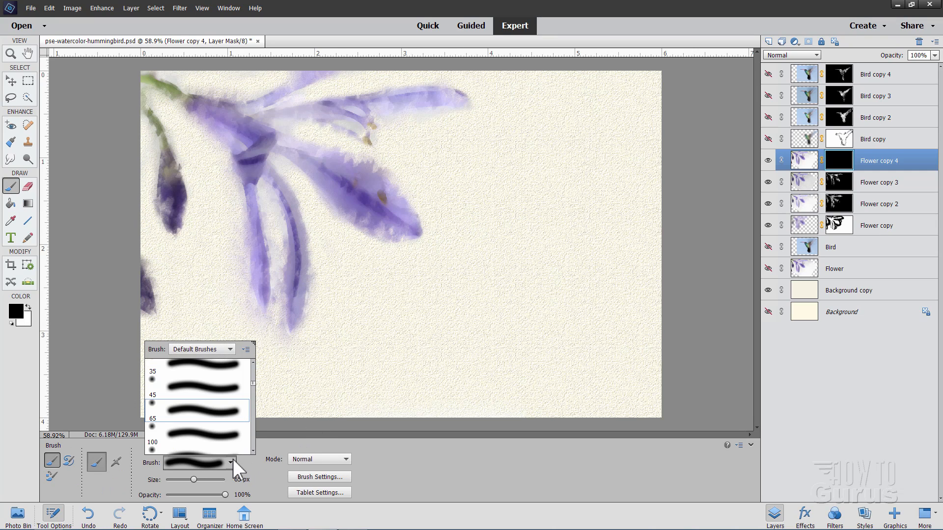
left_click(212, 358)
left_click(214, 426)
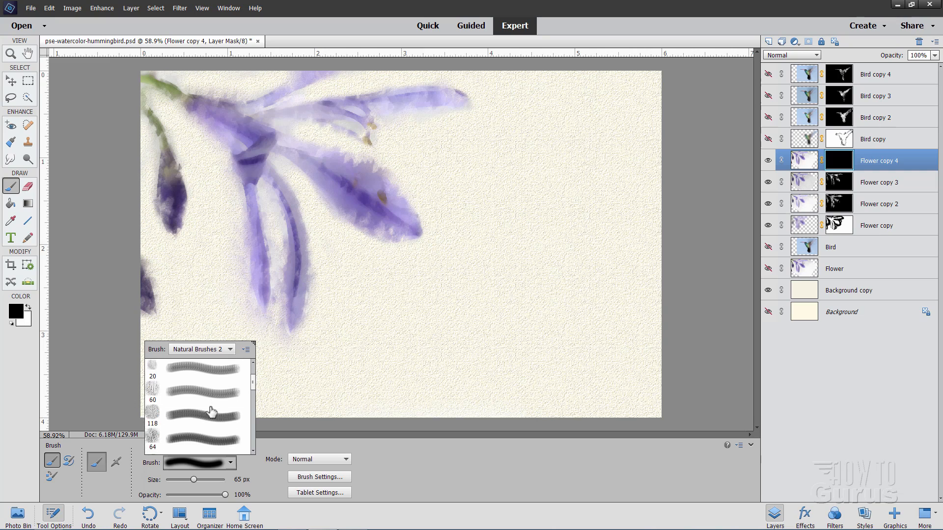
scroll(211, 411, "down", 5)
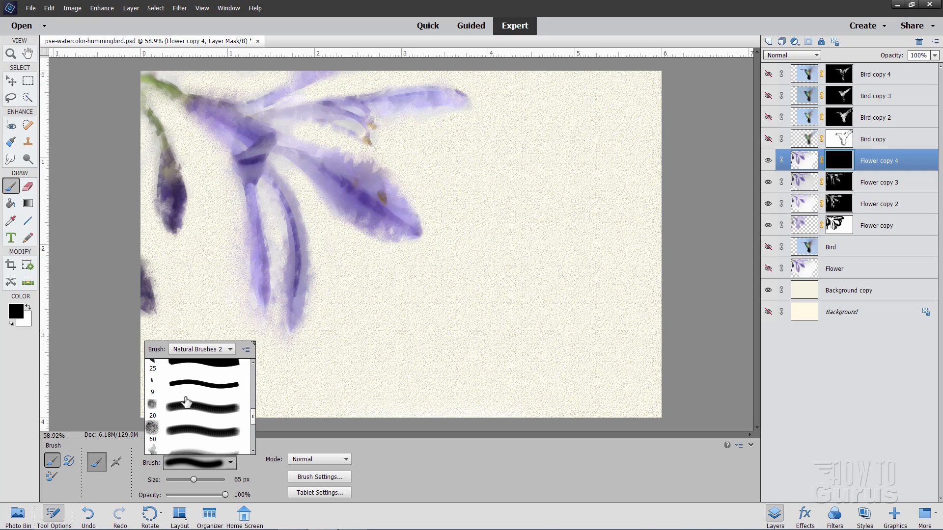
scroll(187, 403, "down", 3)
left_click(186, 379)
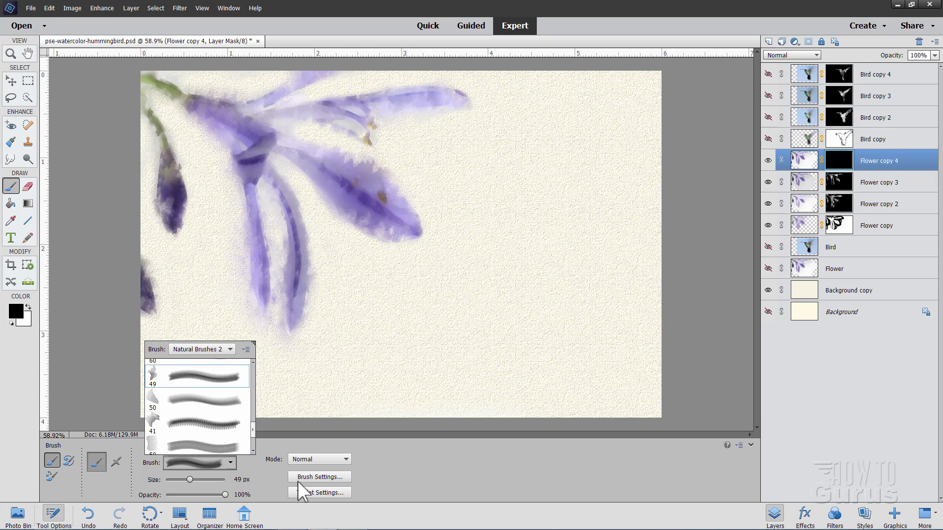
left_click(321, 484)
left_click(322, 478)
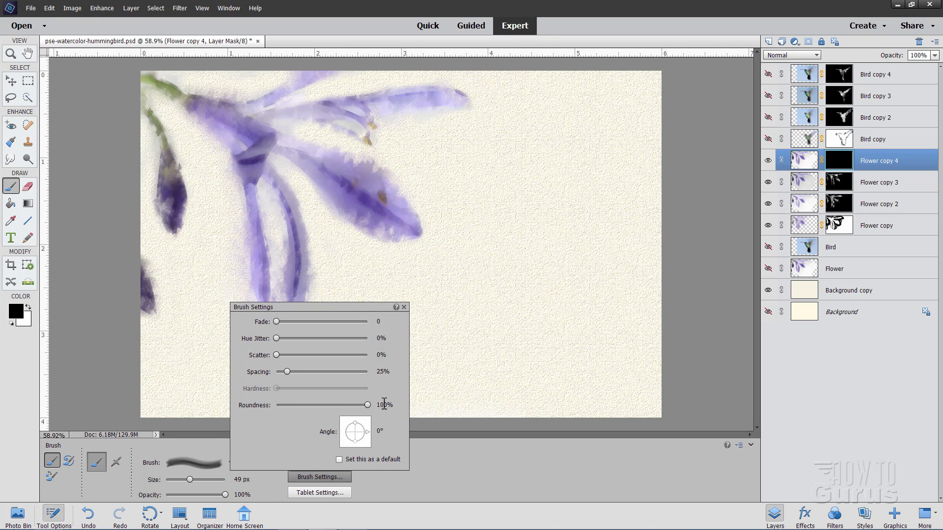
left_click(383, 356)
type("7")
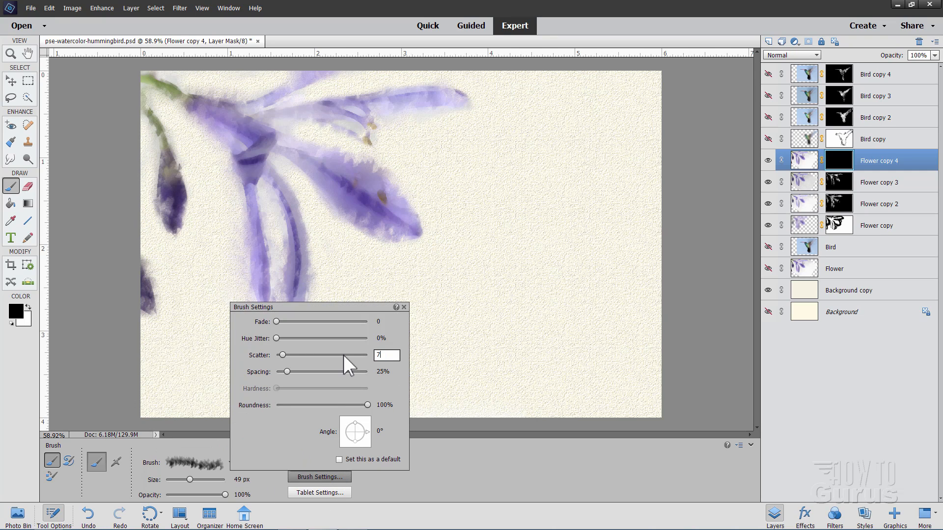
left_click(481, 415)
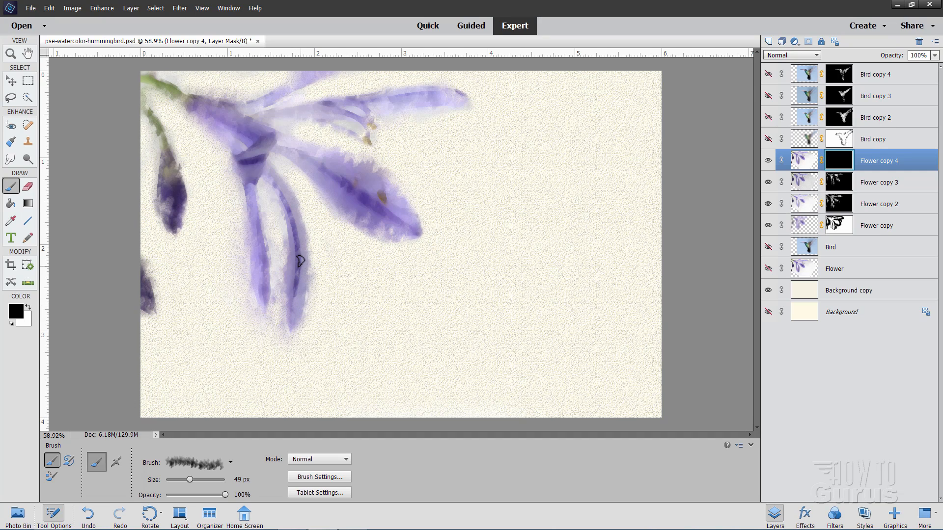
- Paint white on the Flower copy 4 mask over the hanging petals, large petal, stamens, flower base and dark bud
left_click(28, 307)
mouse_move(292, 309)
left_mouse_down()
mouse_move(280, 316)
mouse_move(284, 303)
left_mouse_up()
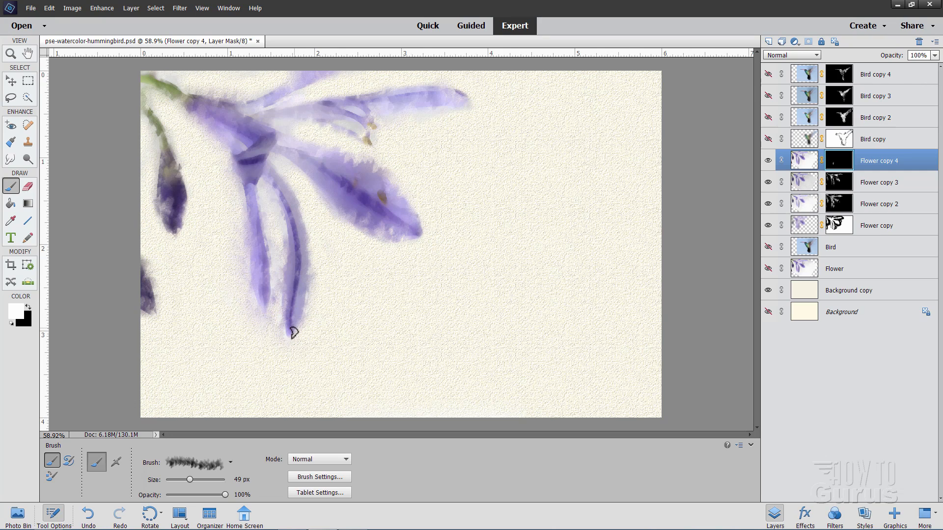
left_click_drag(297, 267, 290, 217)
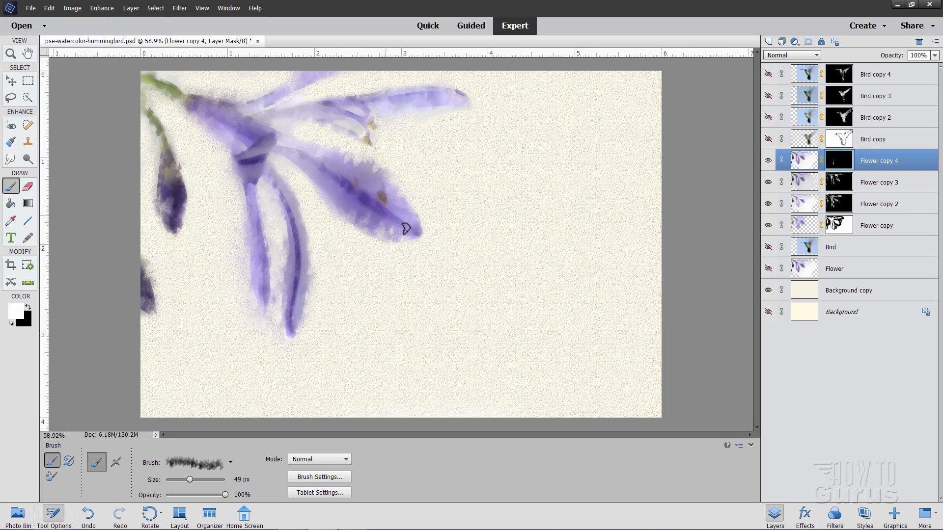
left_click_drag(425, 240, 326, 164)
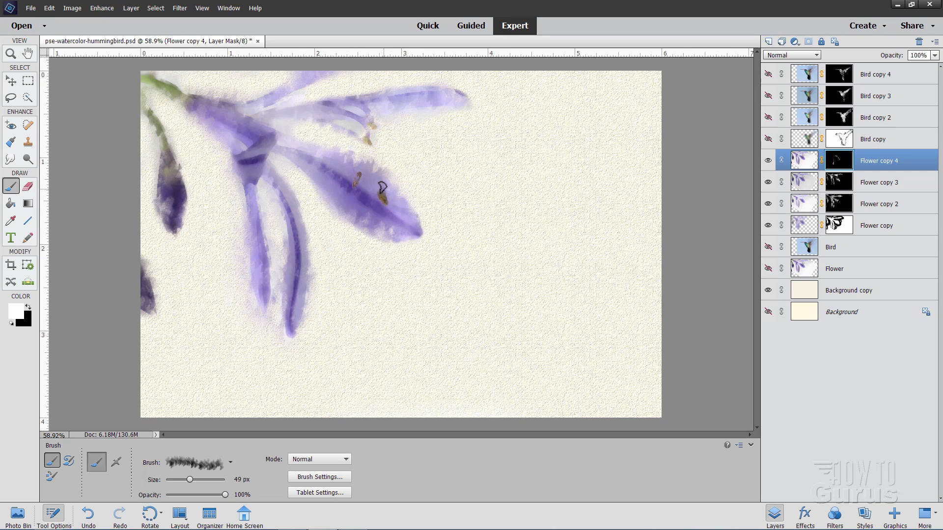
left_click_drag(374, 169, 347, 132)
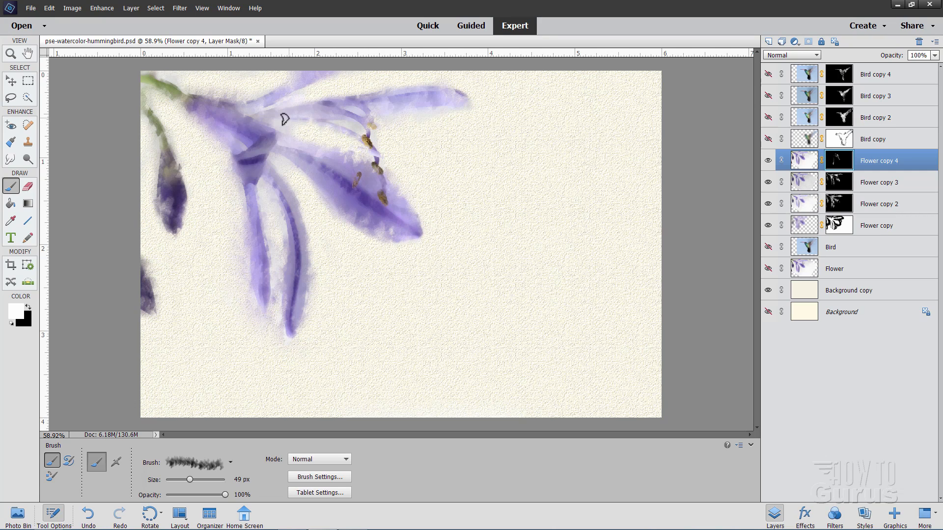
mouse_move(251, 157)
left_mouse_down()
mouse_move(237, 171)
mouse_move(246, 130)
left_mouse_up()
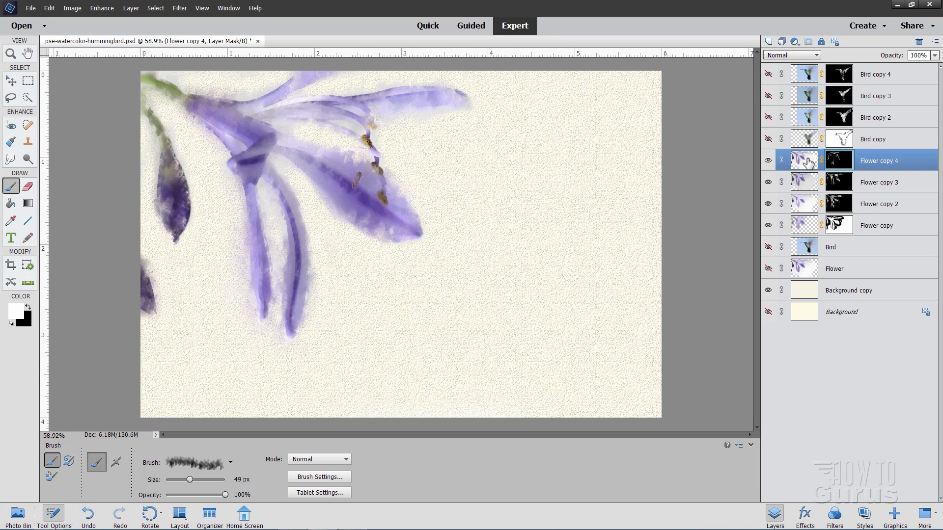
- Show Bird copy through Bird copy 4 to check the bird against the flowers, and hide them again
left_click_drag(769, 139, 768, 74)
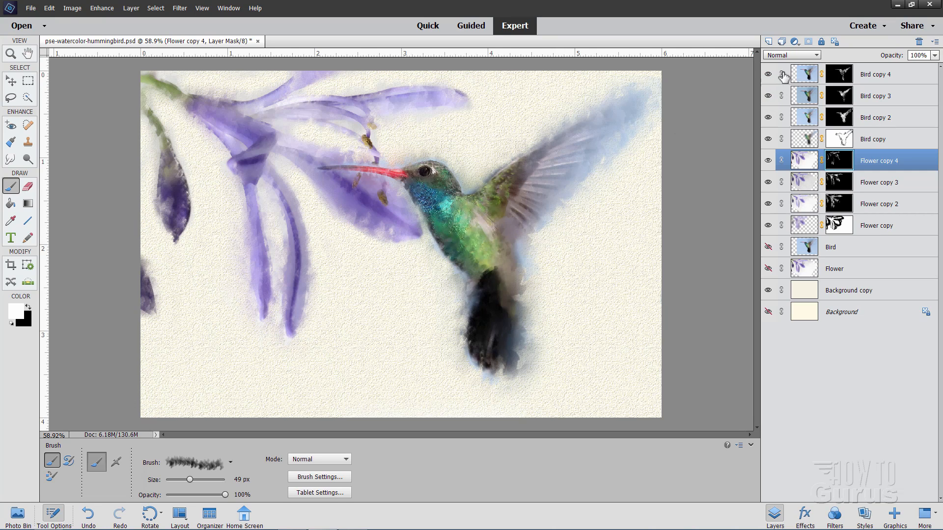
left_click_drag(771, 95, 769, 118)
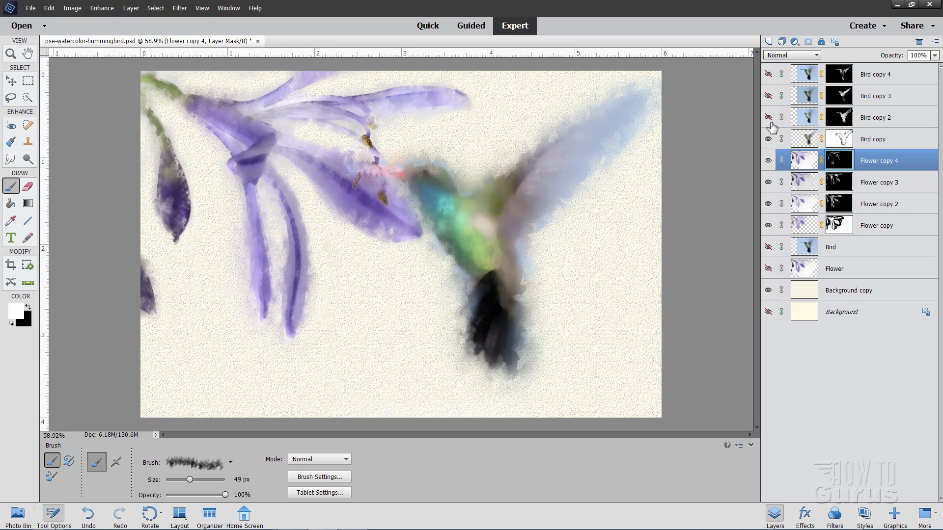
left_click(768, 140)
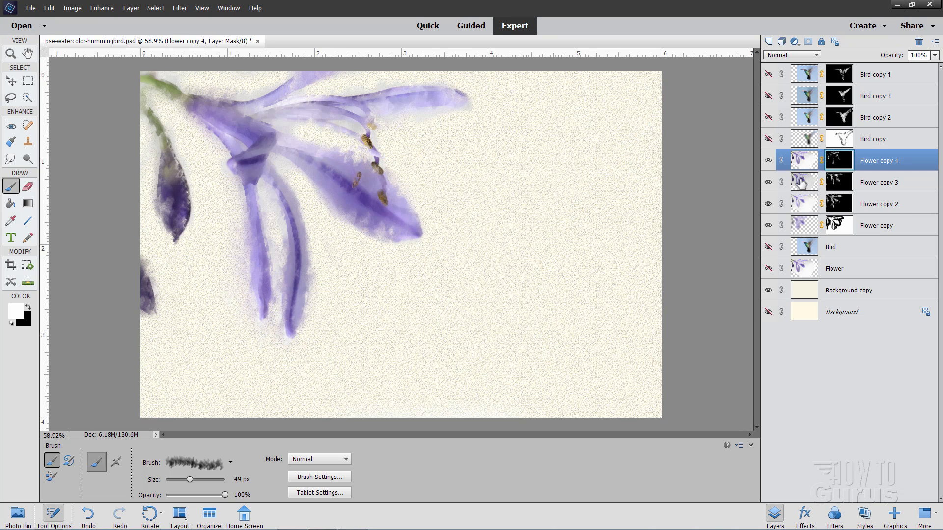
- Hide Background copy and stamp the visible flower layers into a new layer placed directly below Flower copy
left_click(769, 292)
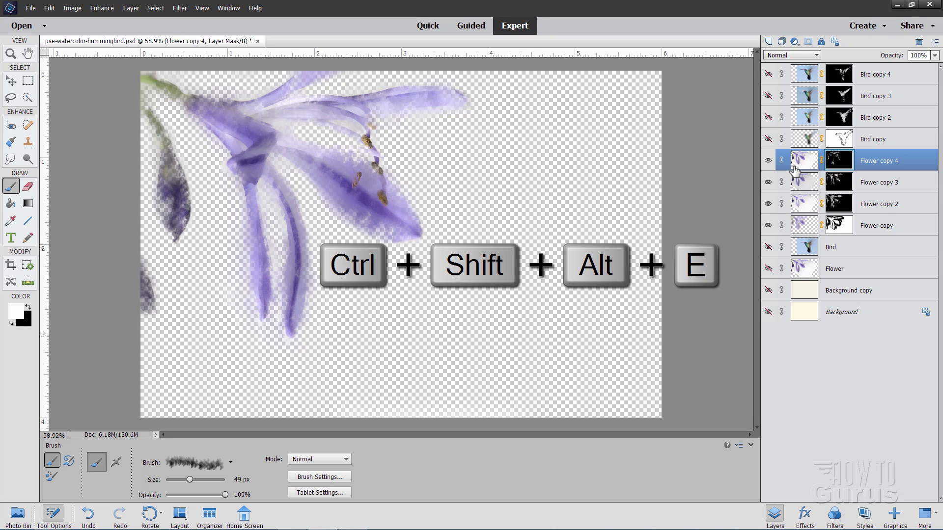
key("ctrl+shift+alt+e")
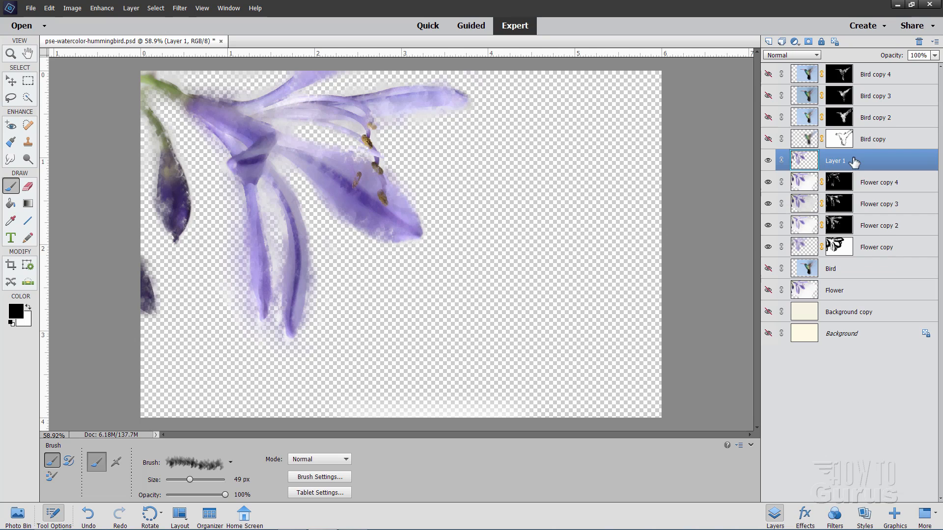
left_click_drag(856, 170, 821, 252)
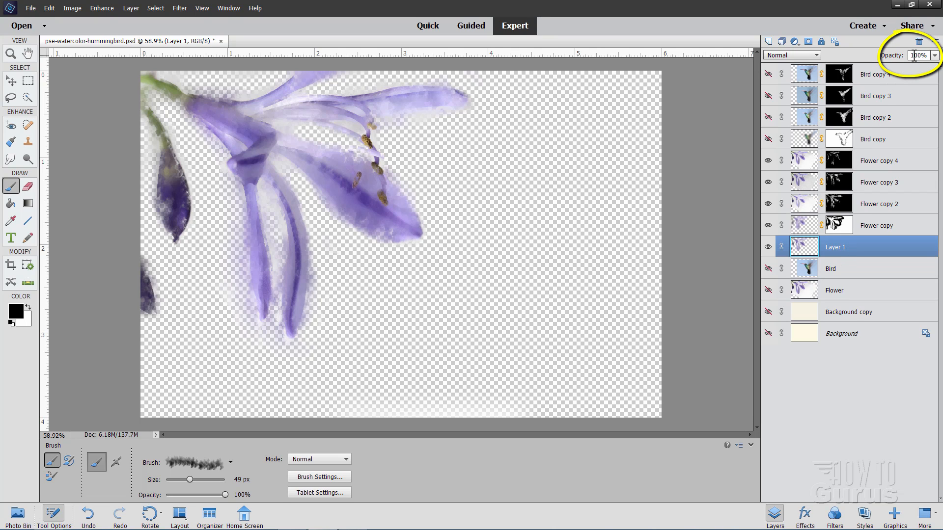
- Set Layer 1 to 80% opacity and shift it left and slightly up as a second flower behind the original
type("80")
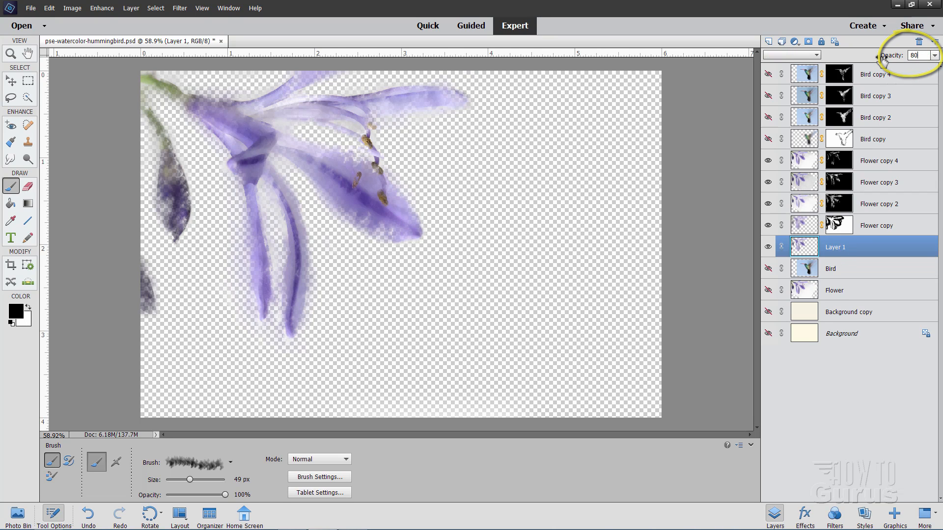
left_click(11, 81)
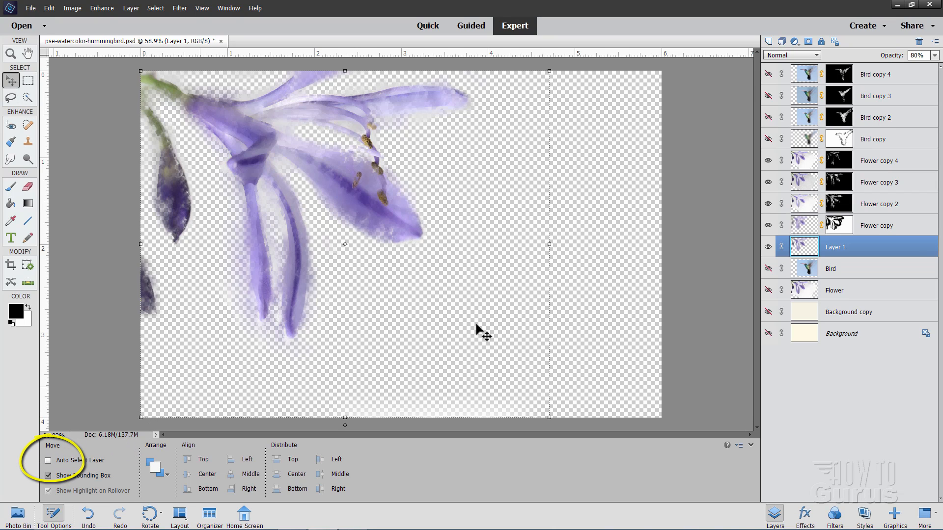
mouse_move(363, 221)
left_mouse_down()
mouse_move(286, 199)
mouse_move(248, 207)
mouse_move(246, 196)
left_mouse_up()
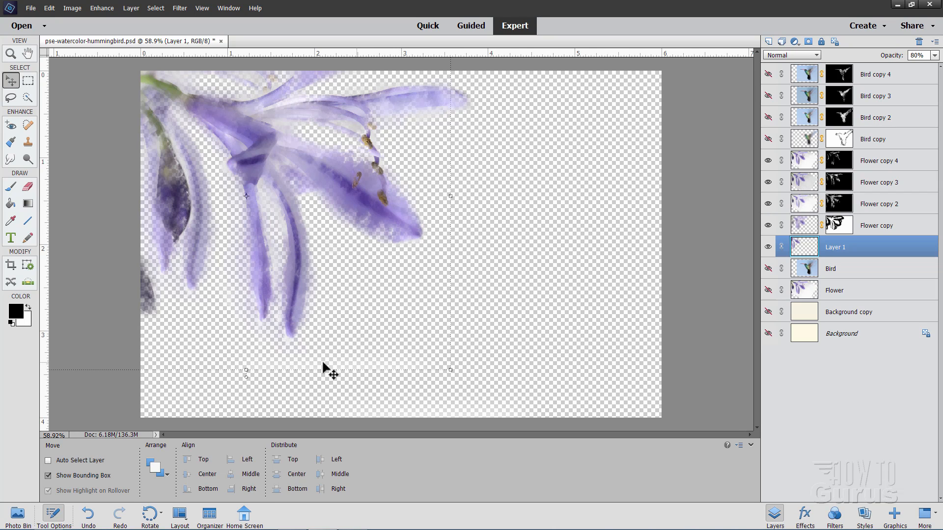
left_click(28, 187)
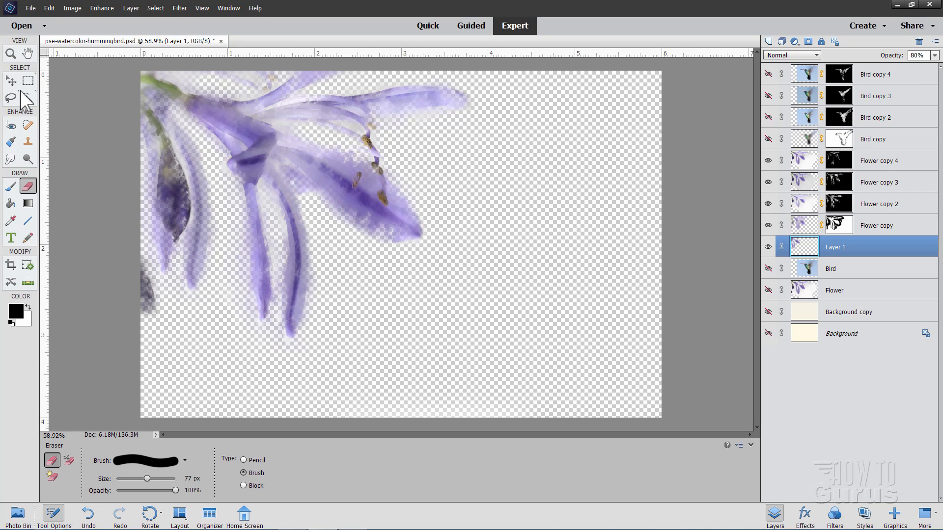
left_click(11, 81)
mouse_move(219, 203)
left_mouse_down()
mouse_move(187, 193)
mouse_move(161, 226)
mouse_move(148, 222)
mouse_move(162, 236)
mouse_move(206, 204)
left_mouse_up()
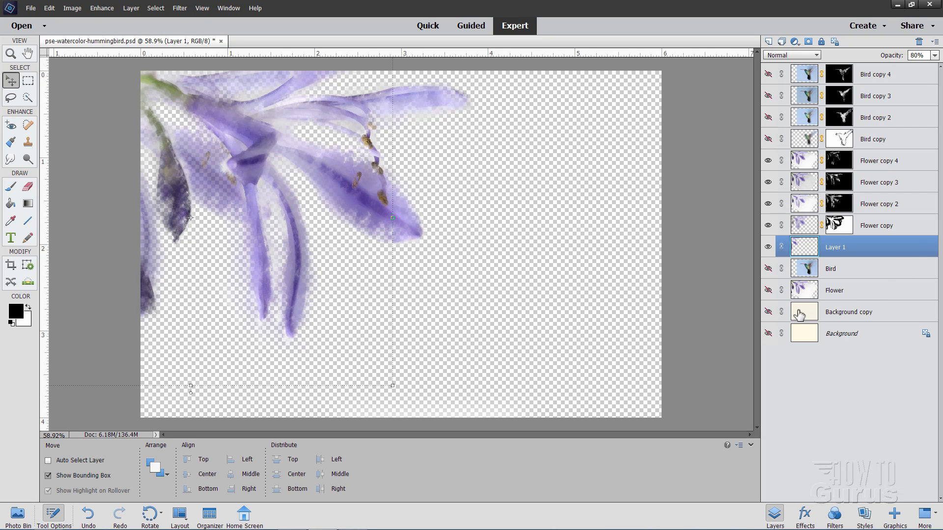
- Show Background copy and Bird copy through Bird copy 4, and select the Background layer to clear the bounding box from the artwork
left_click(768, 313)
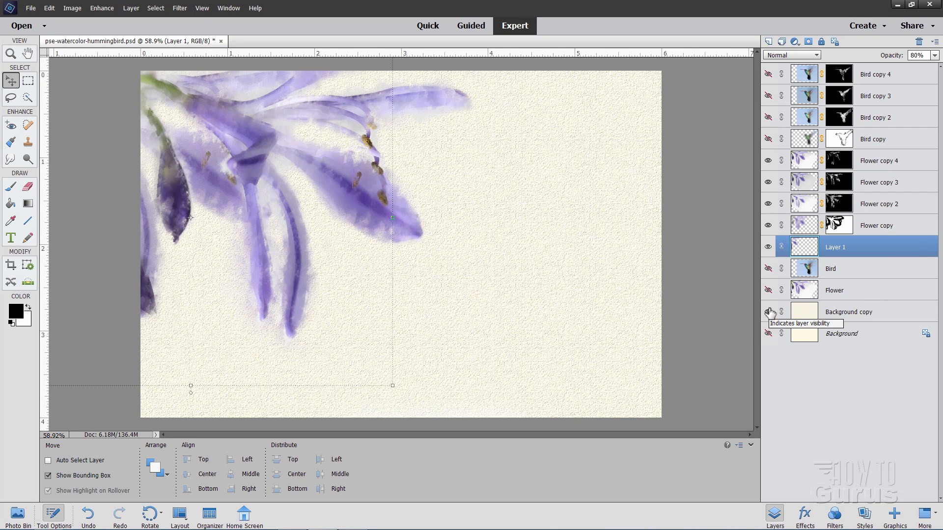
left_click(769, 139)
left_click(768, 117)
left_click(768, 95)
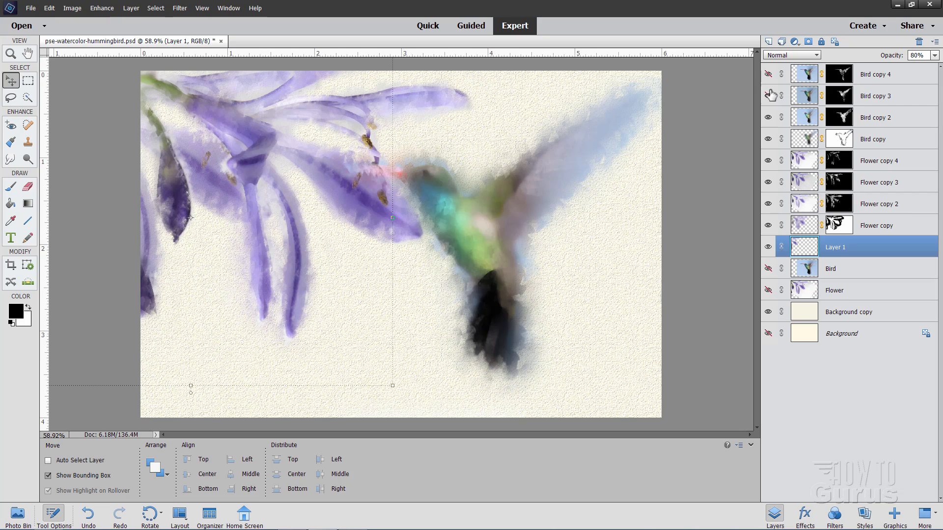
left_click(768, 74)
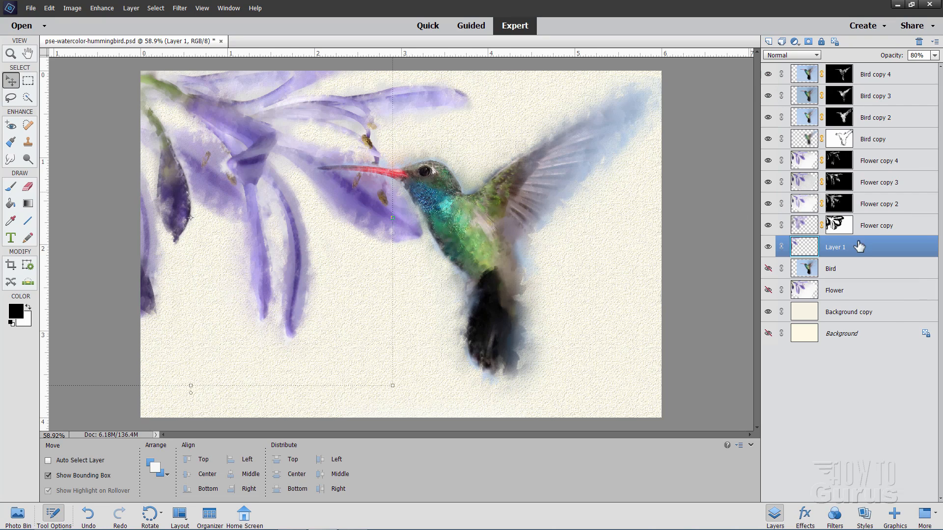
left_click(878, 334)
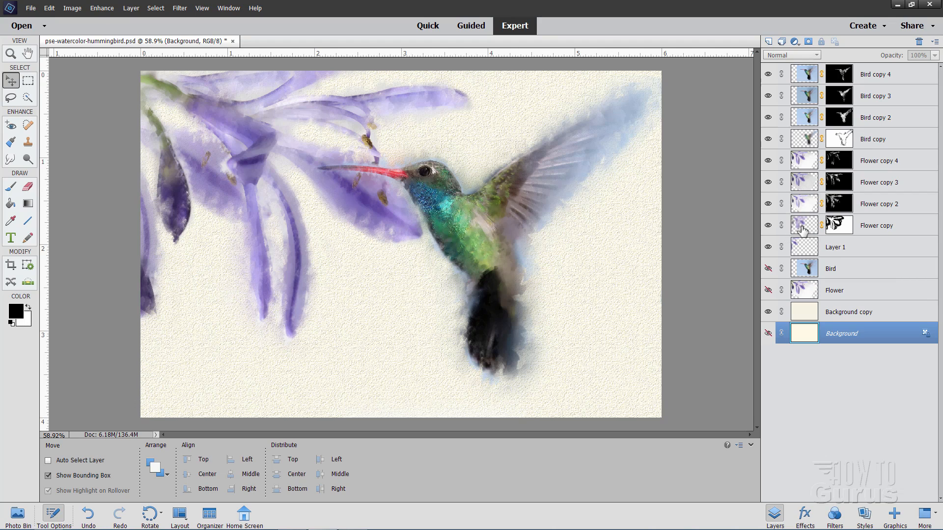
- Select Flower copy 4 and set the foreground color to a dark purple sampled from the large petal near the bird's beak
left_click(803, 228)
left_click(817, 160)
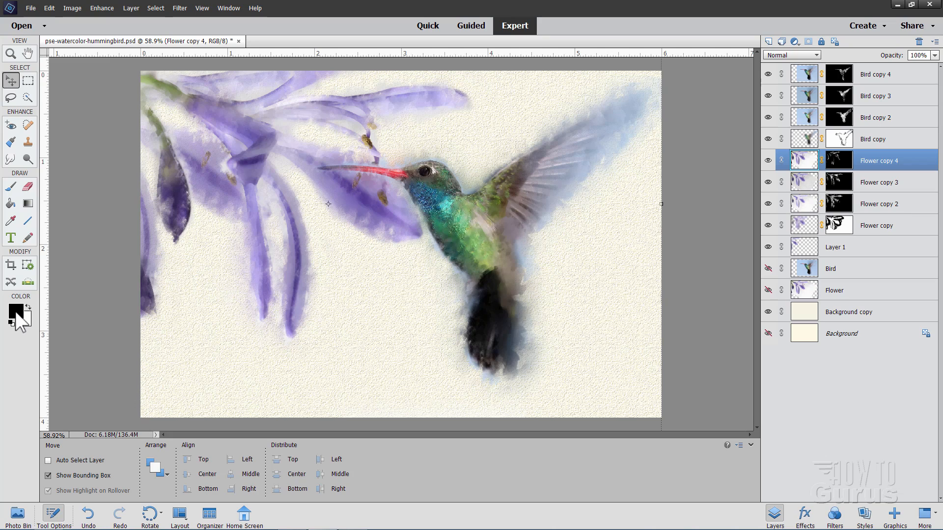
left_click(16, 312)
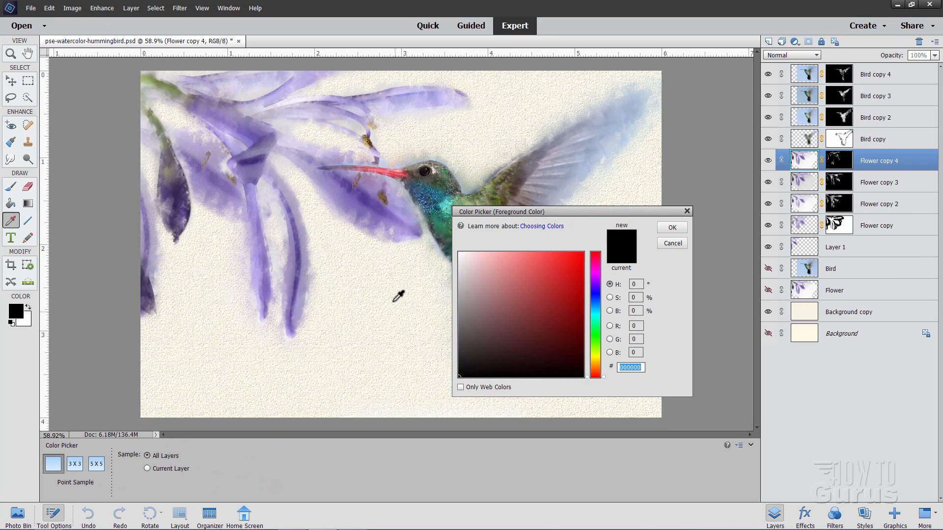
left_click(370, 201)
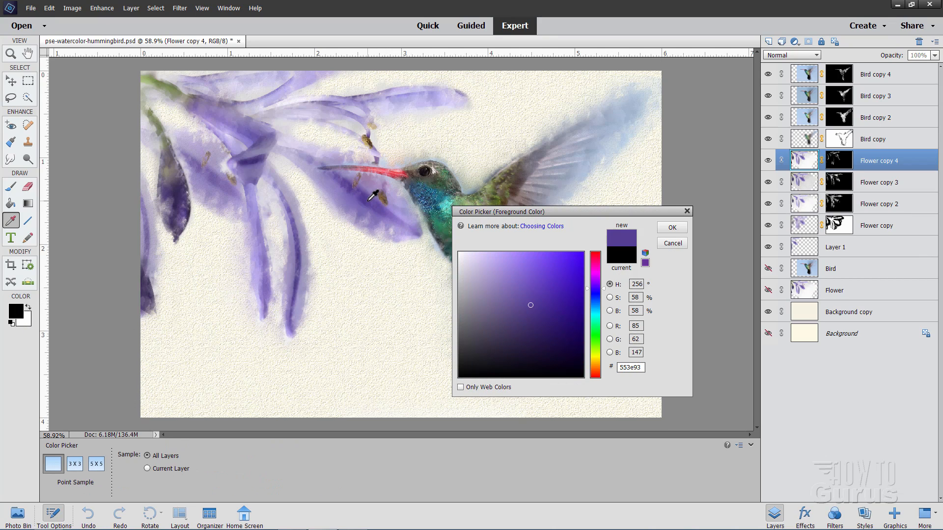
left_click(371, 198)
left_click(673, 227)
key("v")
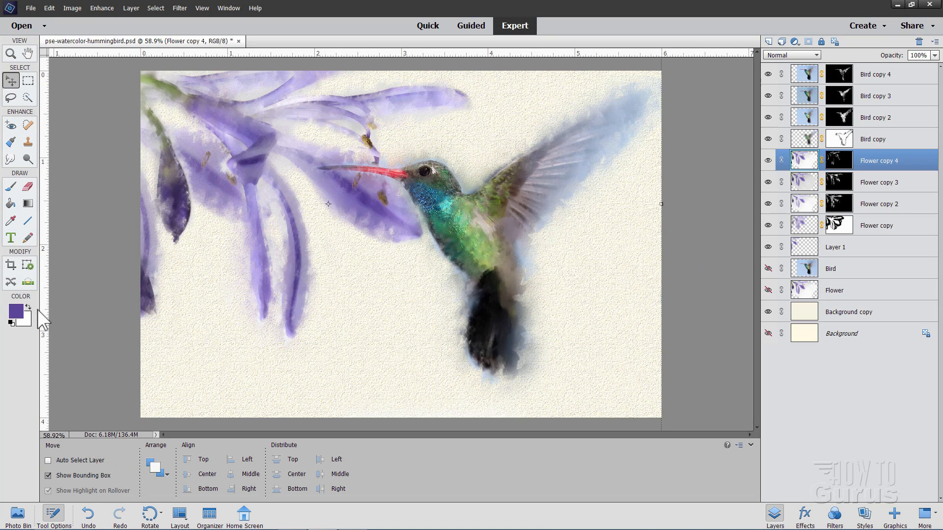
- Add the scattered paint splatter graphic from the Shapes collection to the image above Flower copy 4
left_click(895, 516)
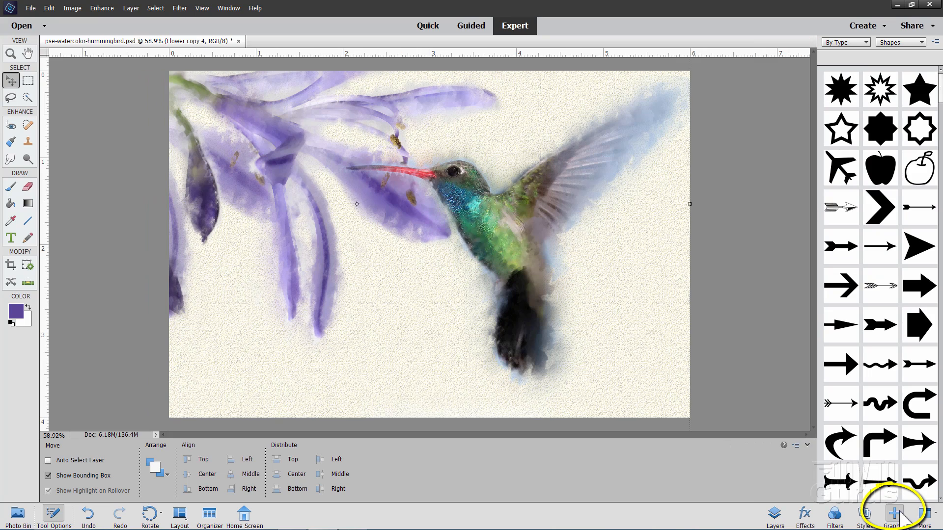
left_click(906, 43)
left_click(895, 73)
left_click_drag(938, 90, 937, 192)
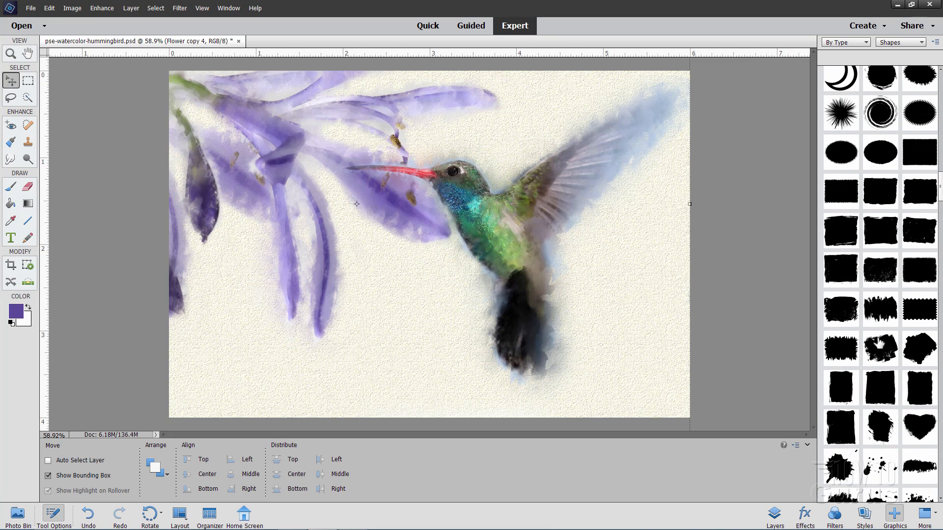
scroll(878, 344, "down", 5)
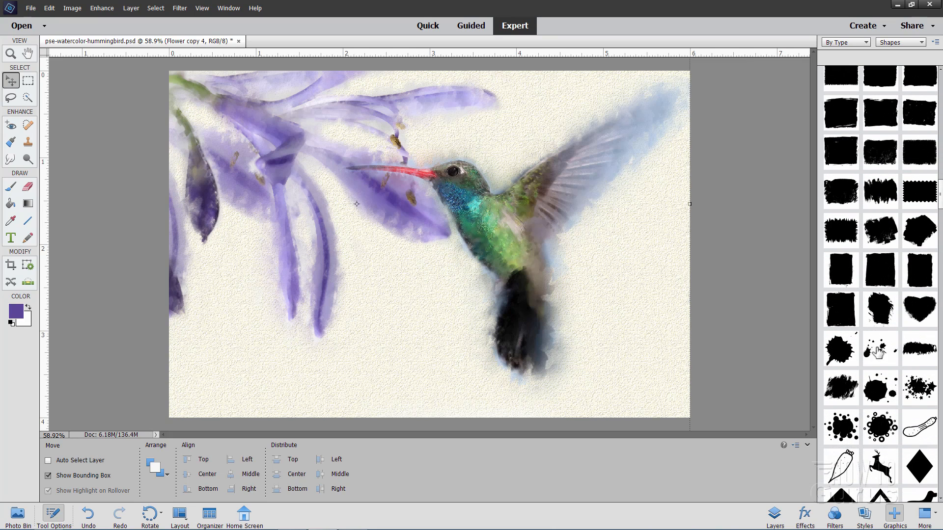
double_click(878, 351)
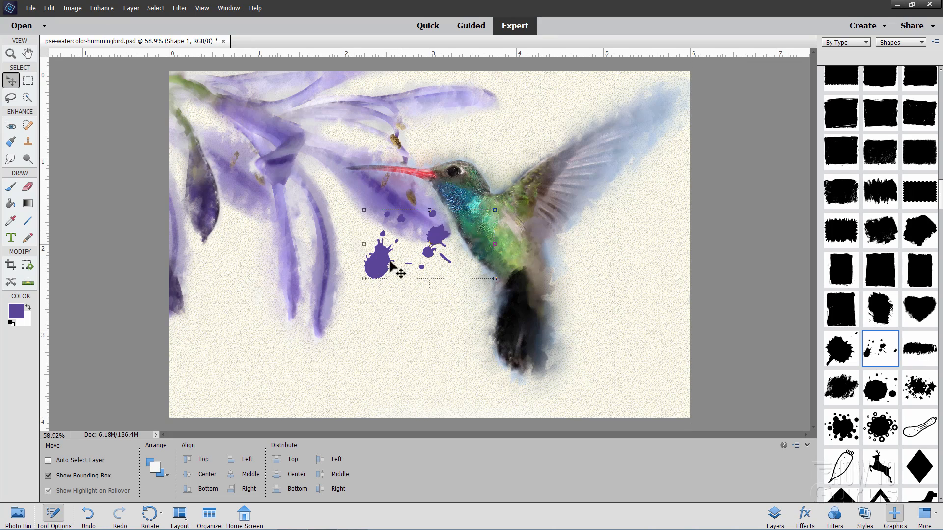
- Place the splatter shape layer above Bird copy 4 and position the splatter over the hummingbird's wing
left_click(775, 513)
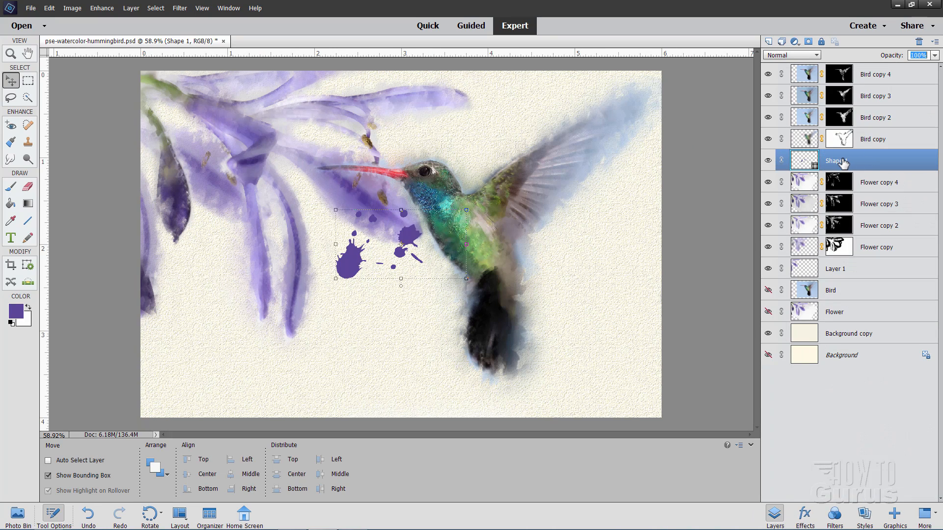
left_click_drag(844, 162, 840, 68)
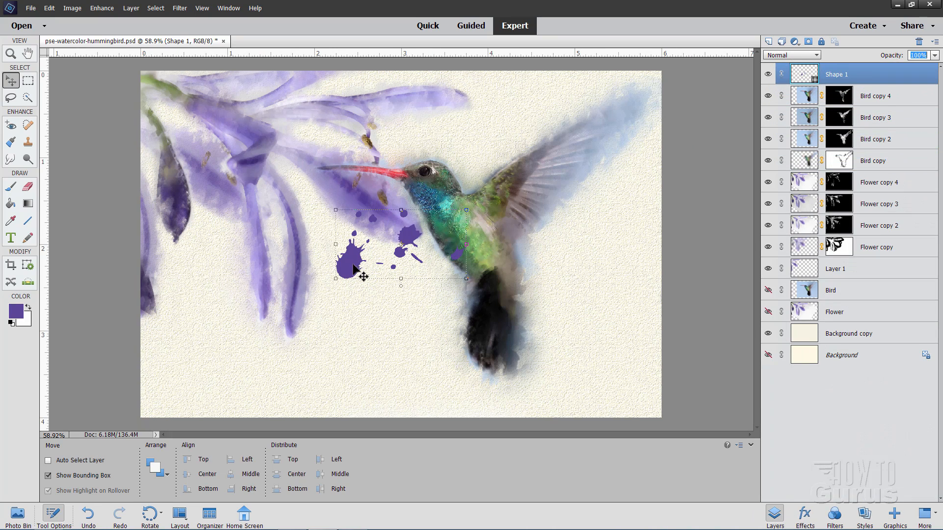
left_click_drag(354, 267, 532, 173)
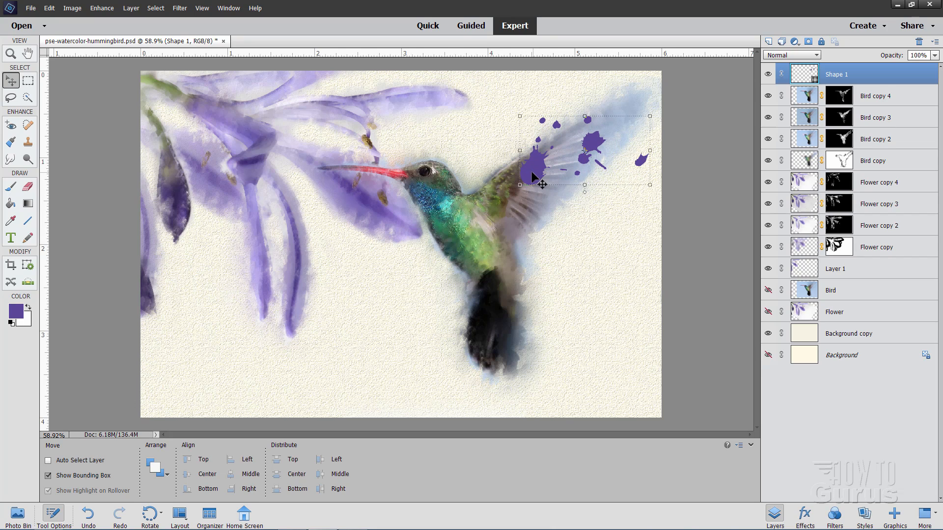
- Set the splatter layer's blend mode to Soft Light and select the Background layer to clear its bounding box
left_click(793, 55)
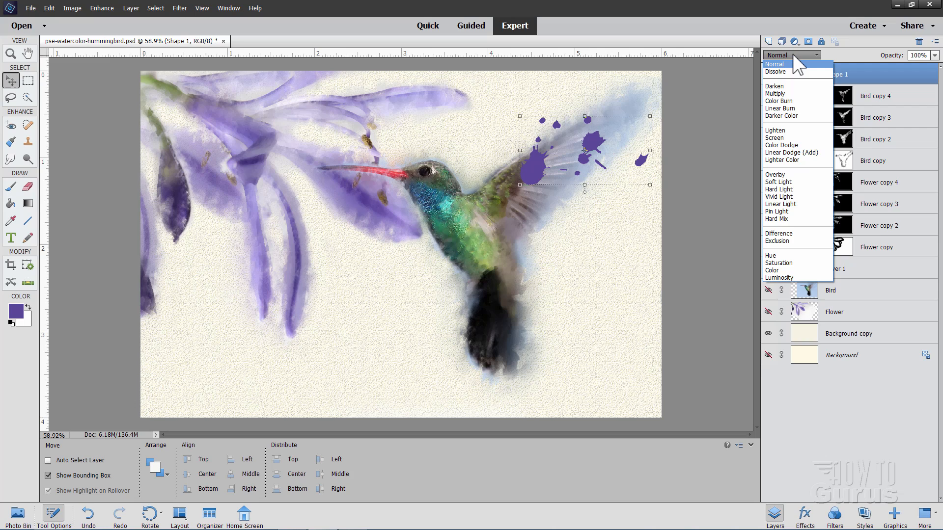
left_click(794, 183)
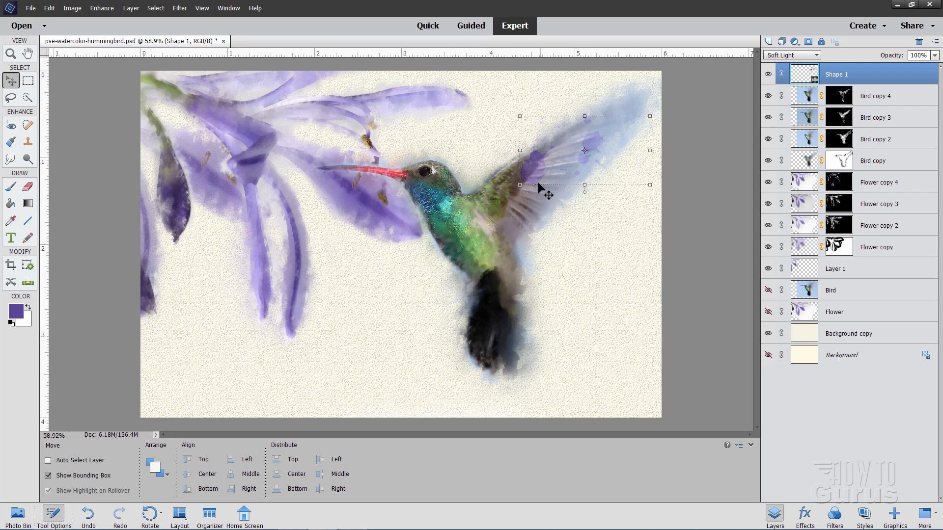
left_click(855, 358)
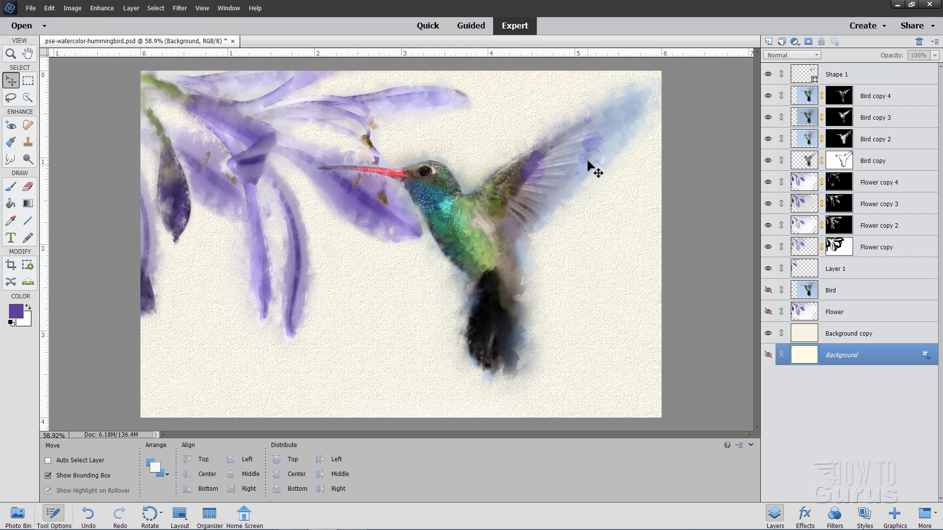